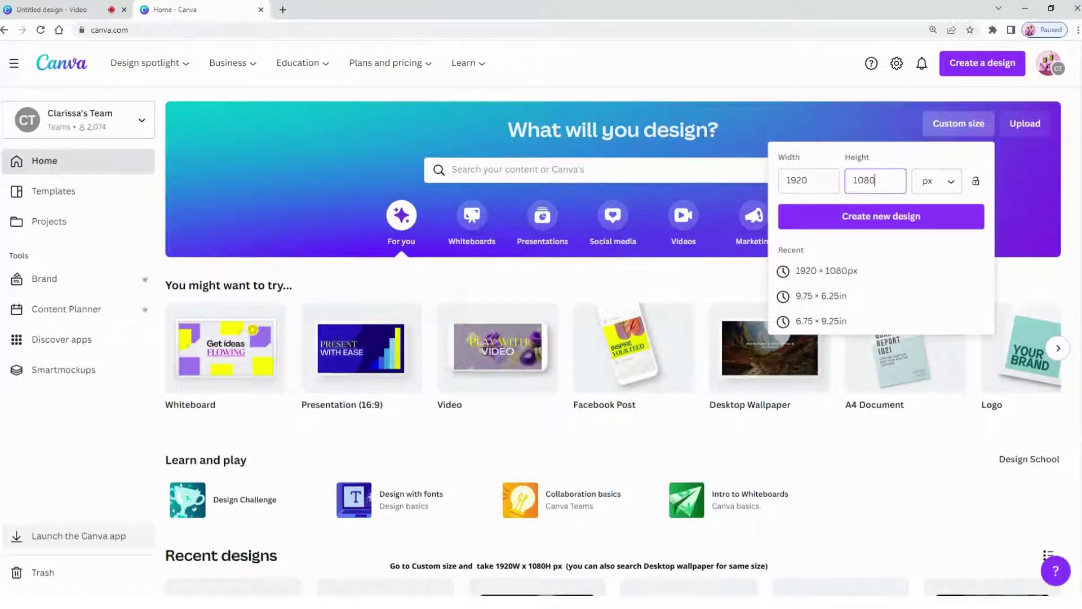
- Create a new 1920 × 1080 px design and search the elements library for "animal sketch"
click(884, 222)
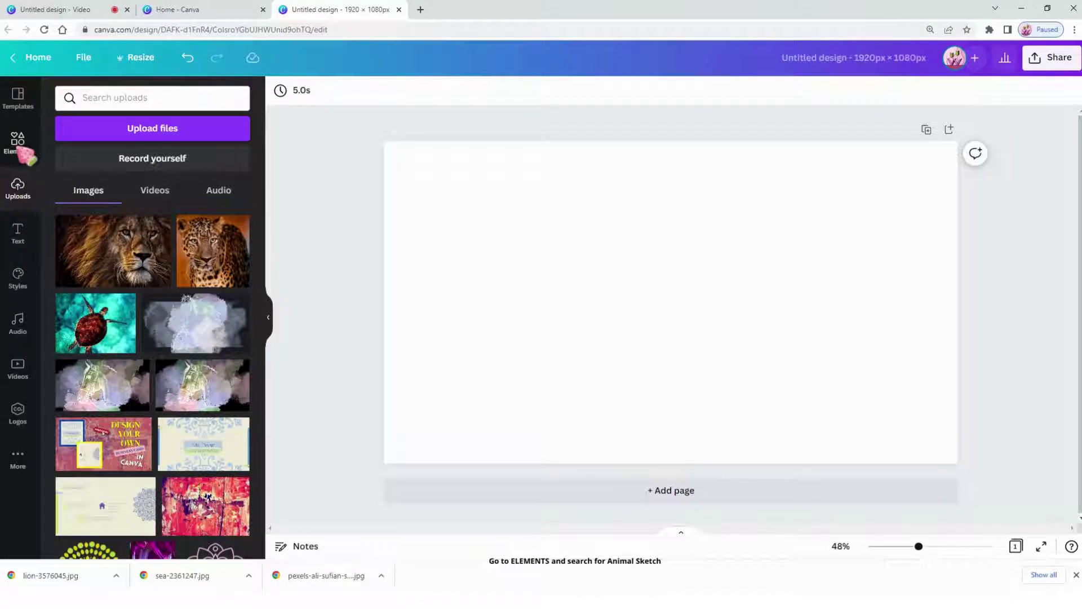
click(23, 150)
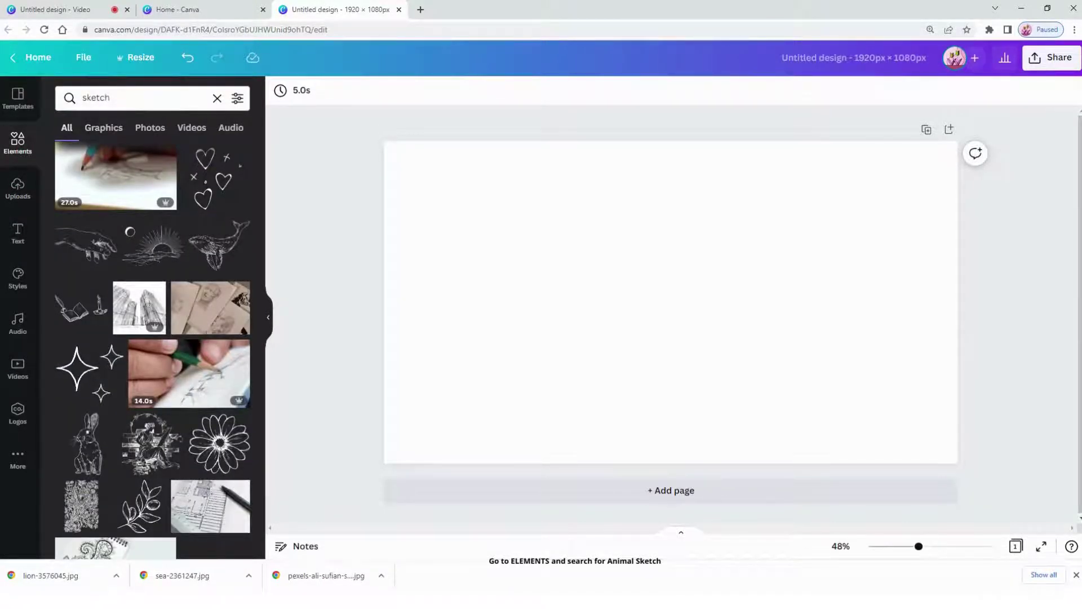
click(111, 98)
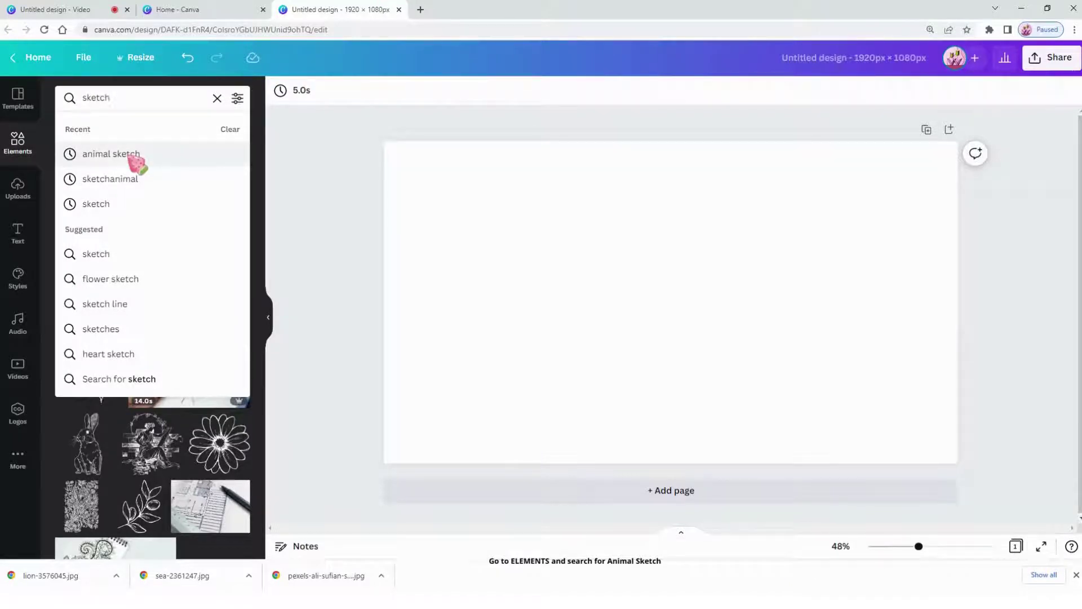
click(111, 154)
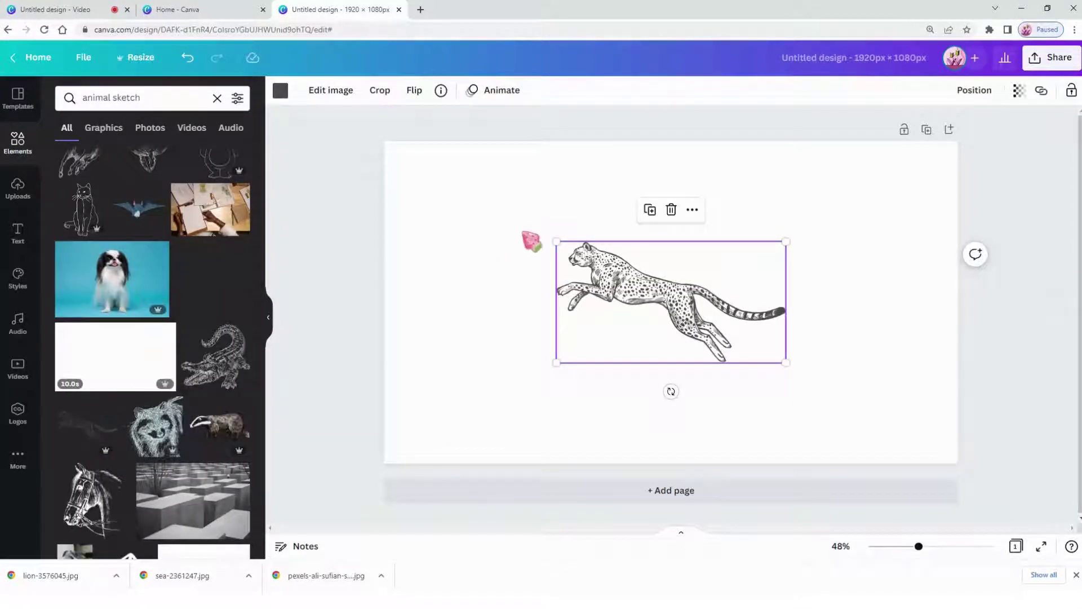
- Replace the leaping cheetah with the front-facing lion sketch, enlarge it to about 649 × 952 px and centre it on the page
click(670, 209)
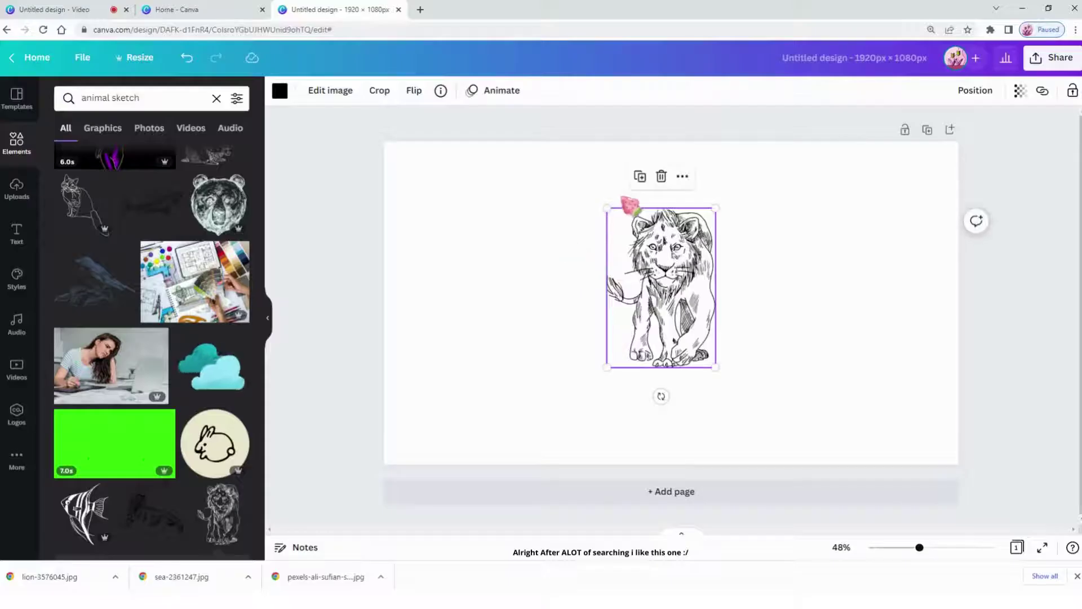
drag(569, 201, 562, 141)
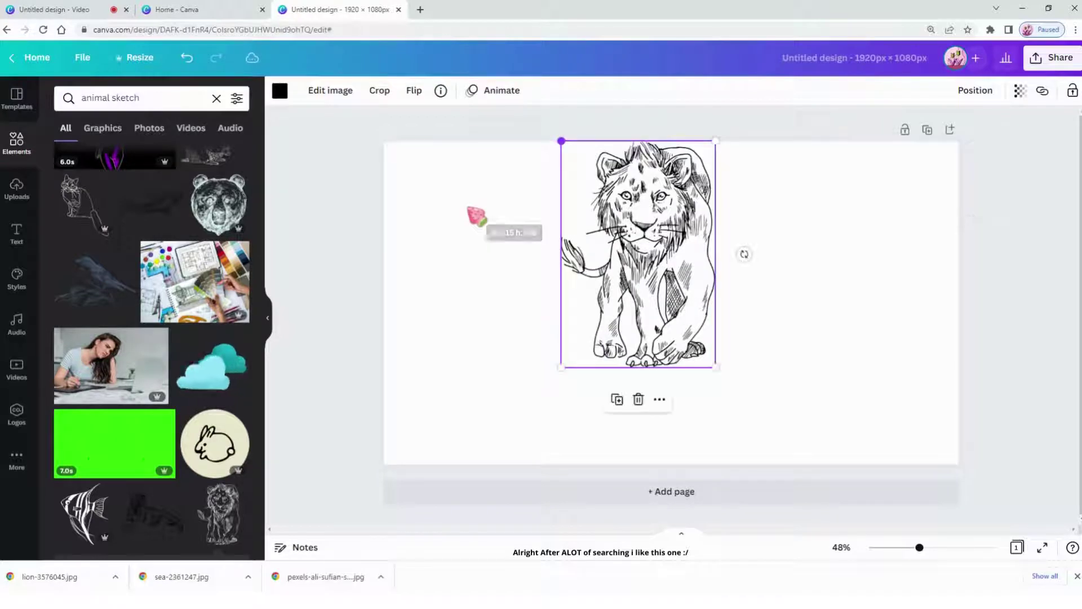
drag(716, 368, 752, 437)
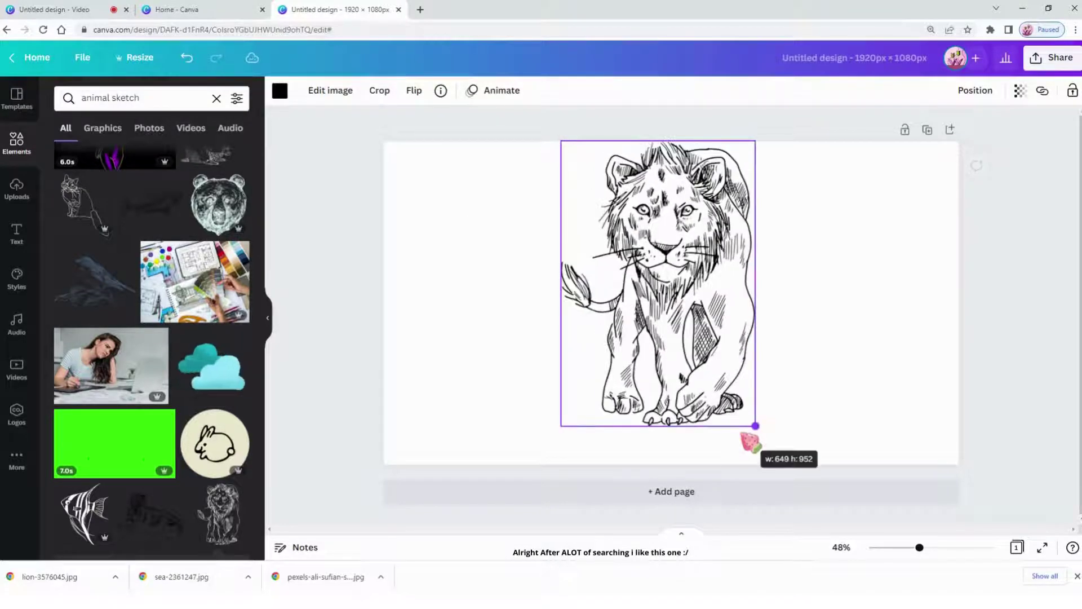
drag(713, 307, 705, 315)
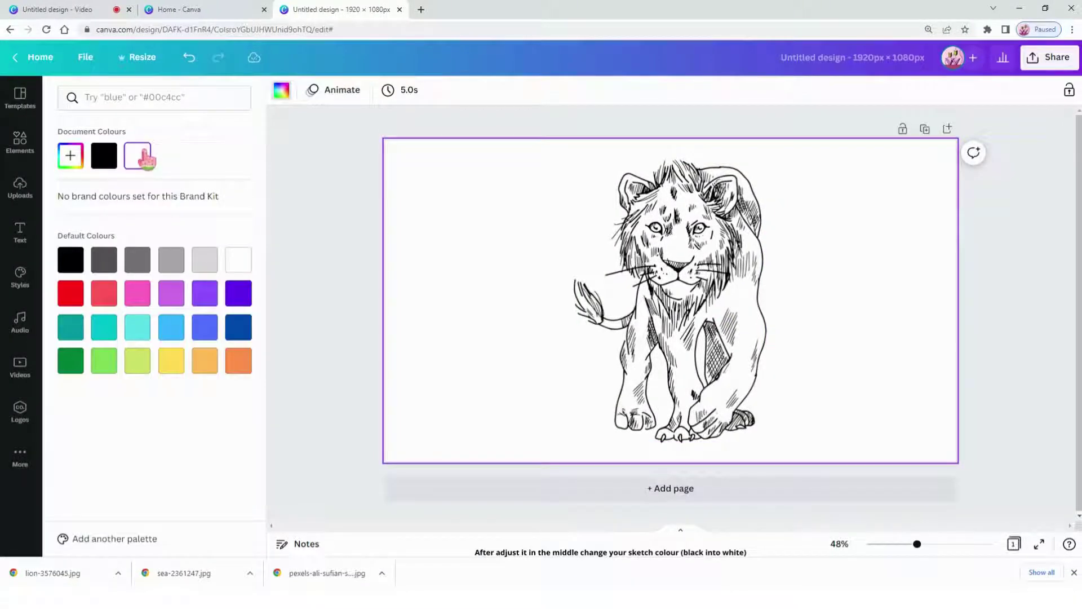
- Recolour the lion sketch from black to white
click(673, 276)
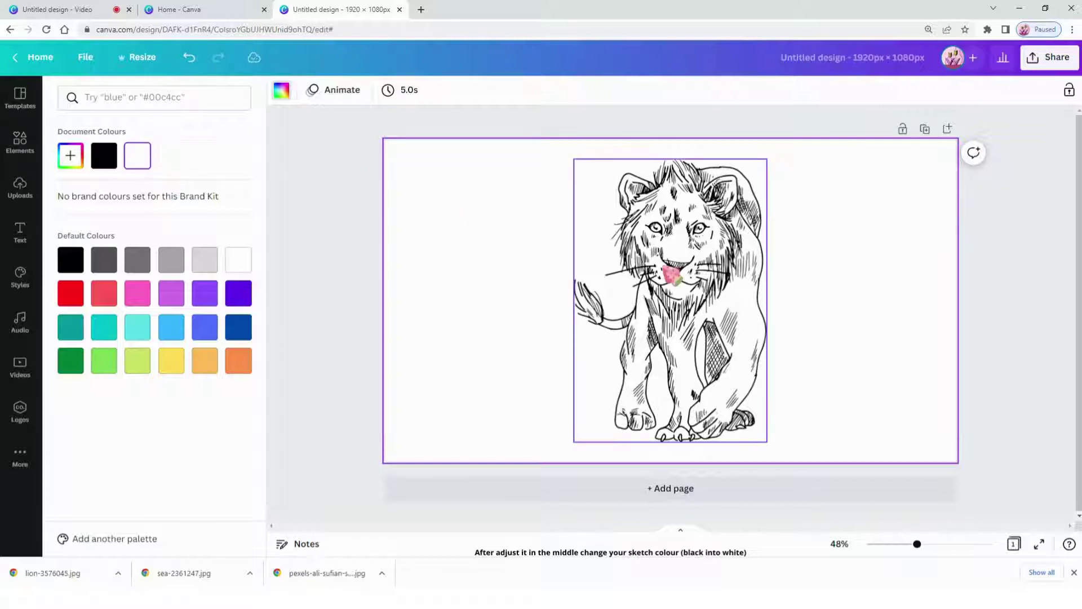
click(288, 97)
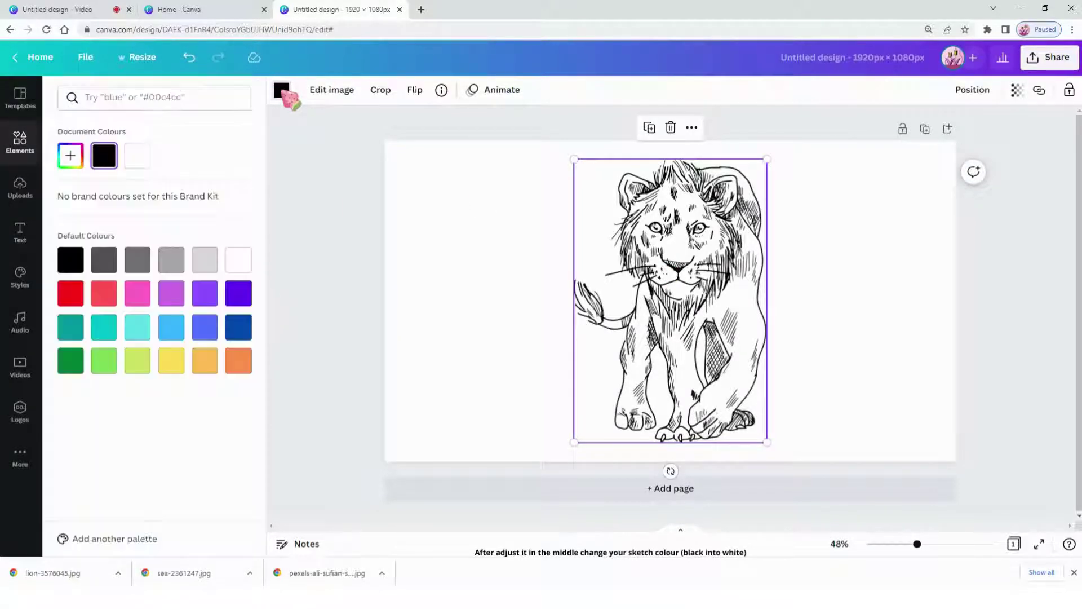
click(134, 165)
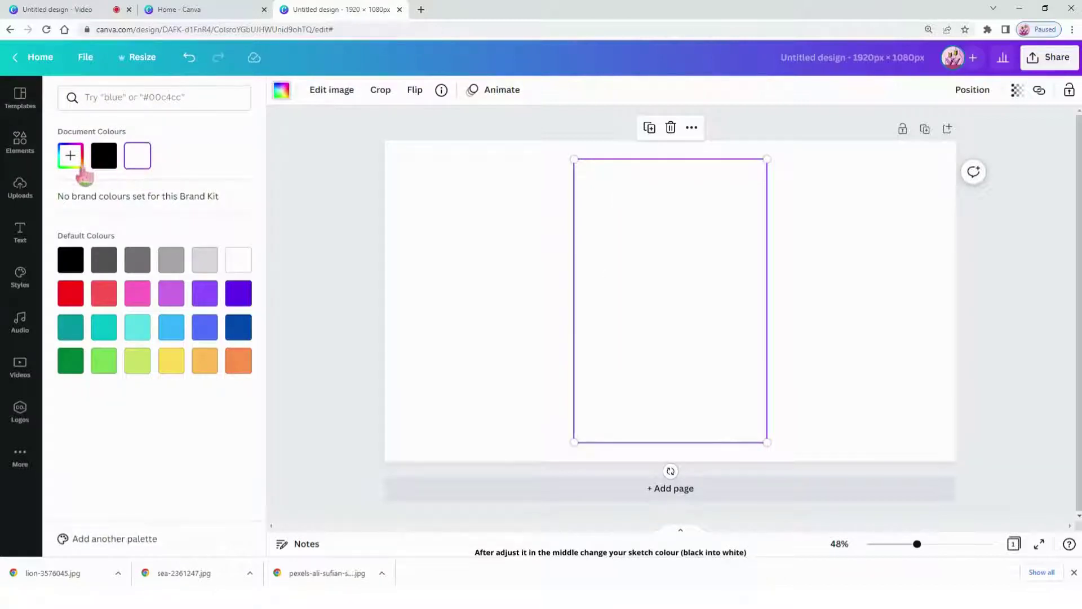
- Search the elements library for "splash" and add the pale pink round watercolour splash to the page
click(20, 142)
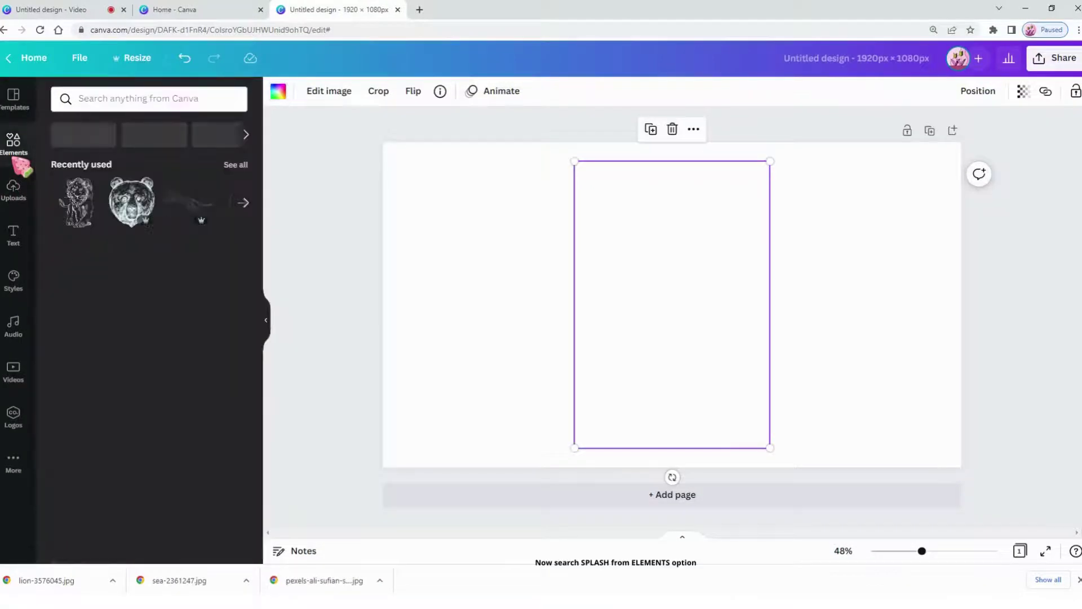
click(141, 99)
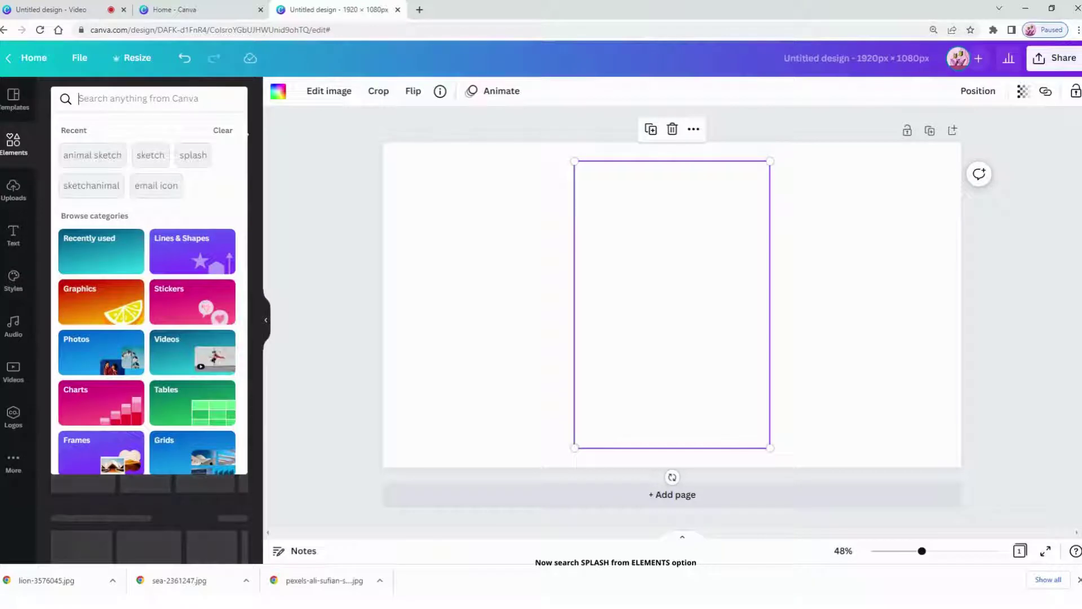
click(195, 156)
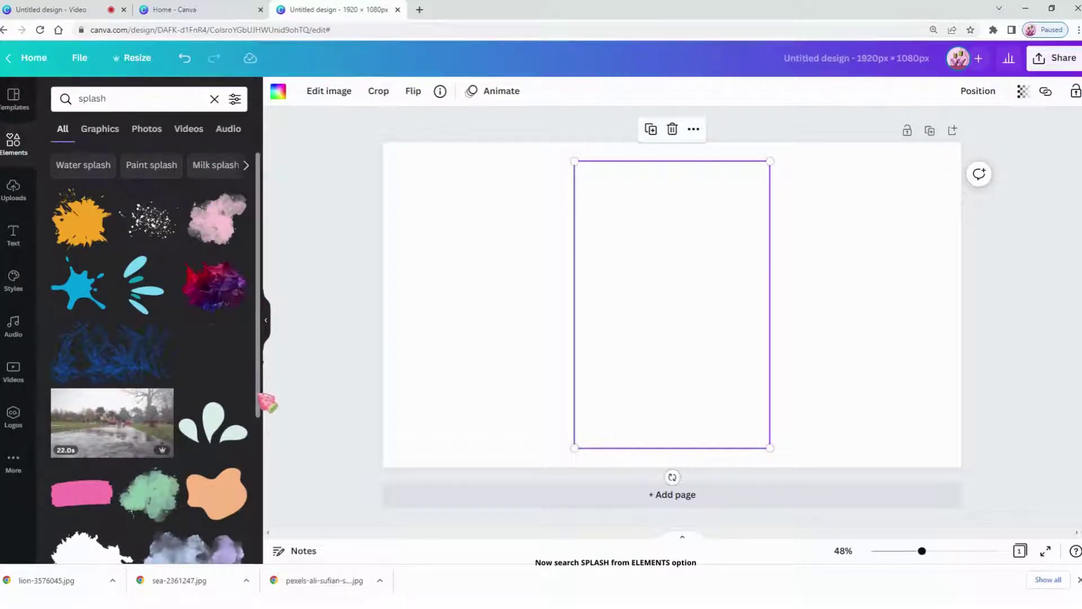
drag(260, 396, 246, 580)
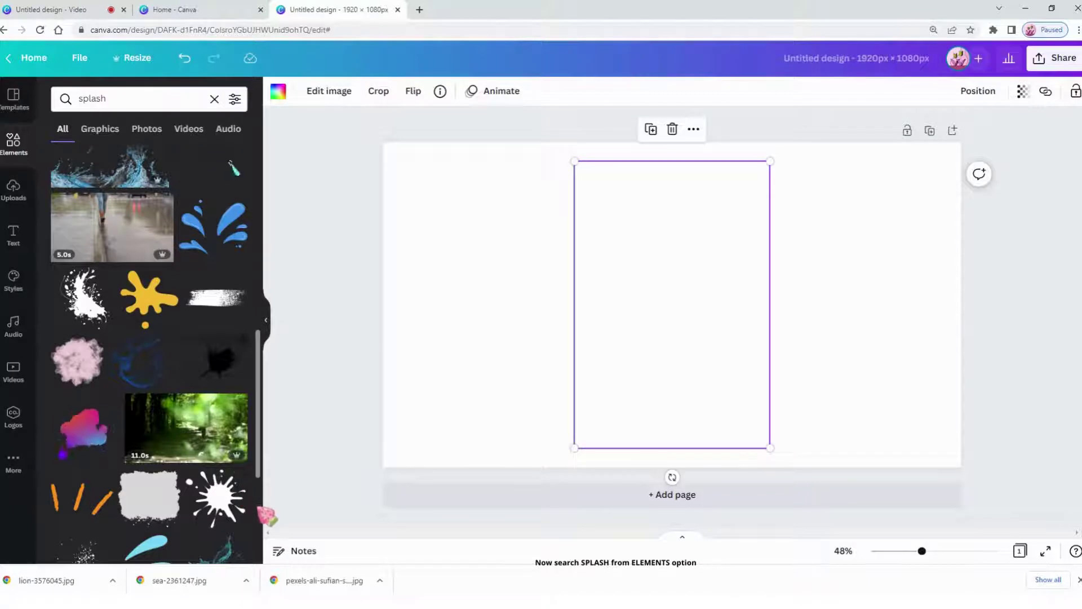
scroll(260, 507, down, 4)
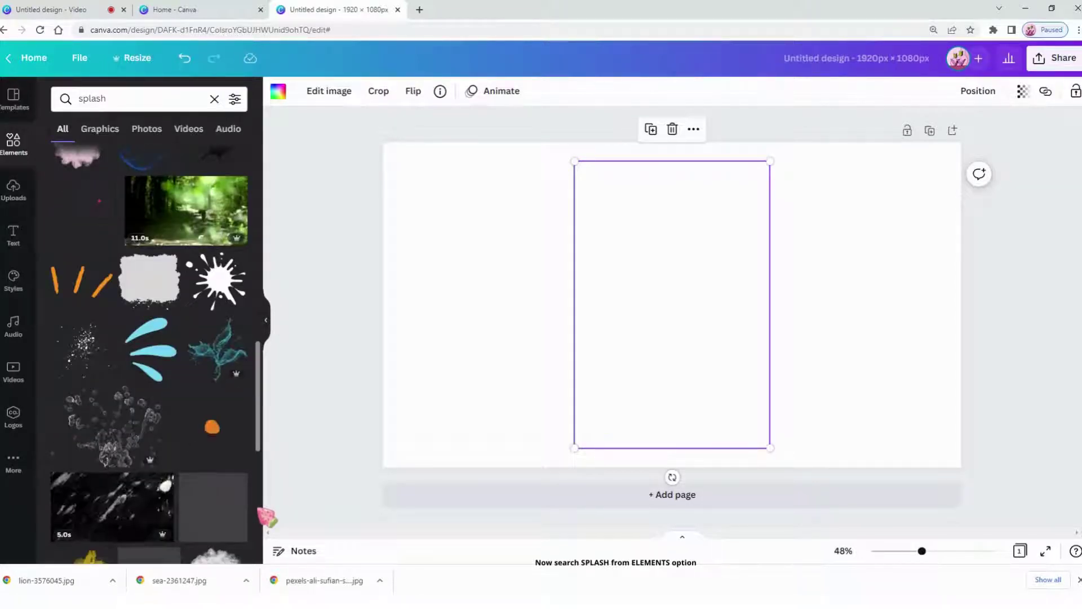
drag(261, 427, 261, 463)
scroll(265, 469, down, 2)
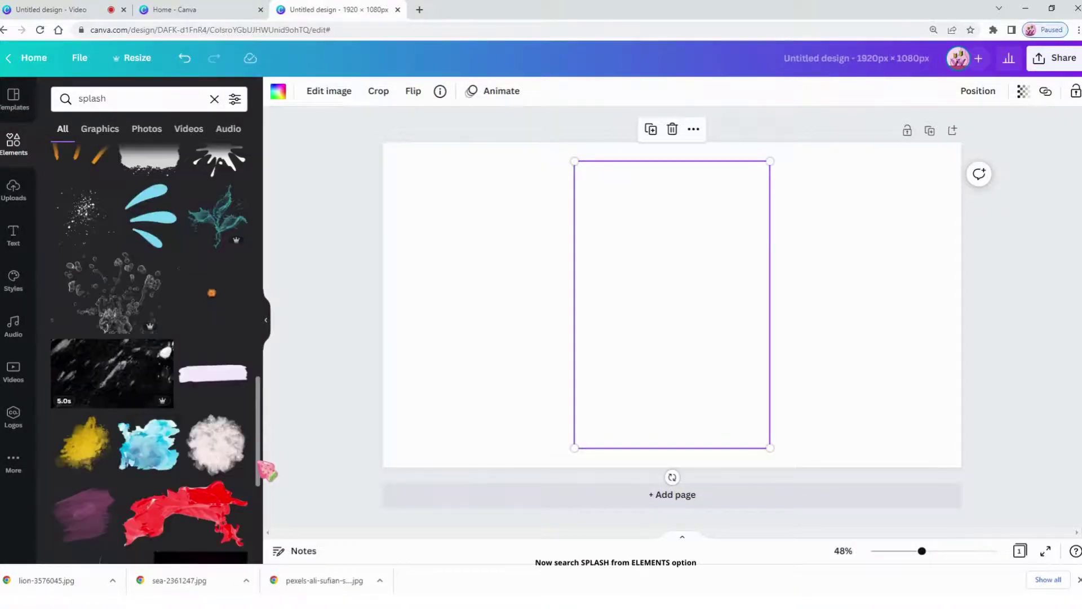
click(224, 415)
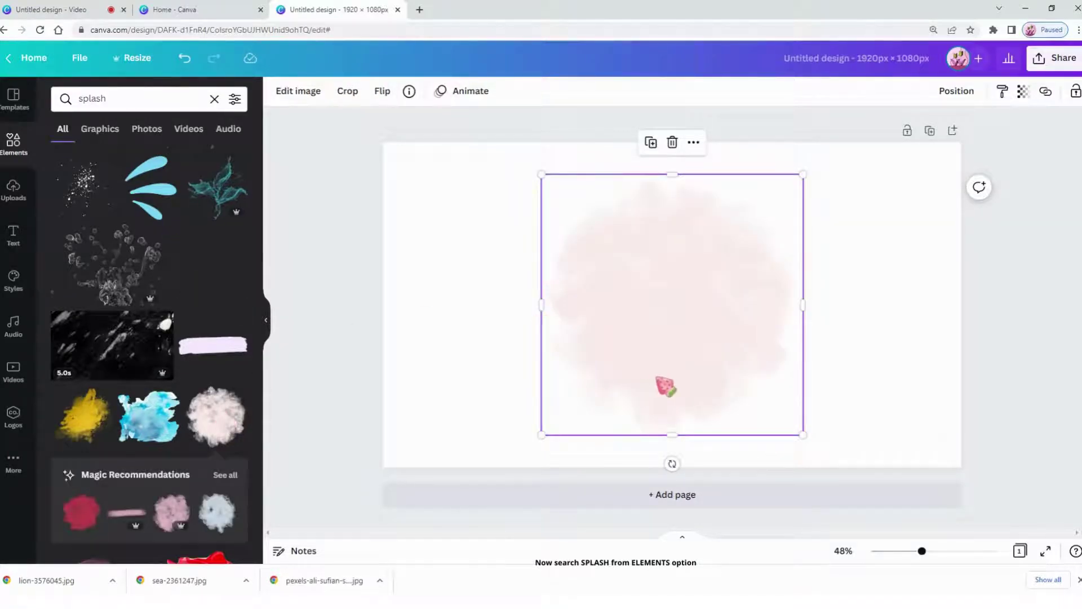
- Shrink the pale pink splash and place it over the page's upper-left corner, partly beyond the edges
drag(665, 386, 524, 363)
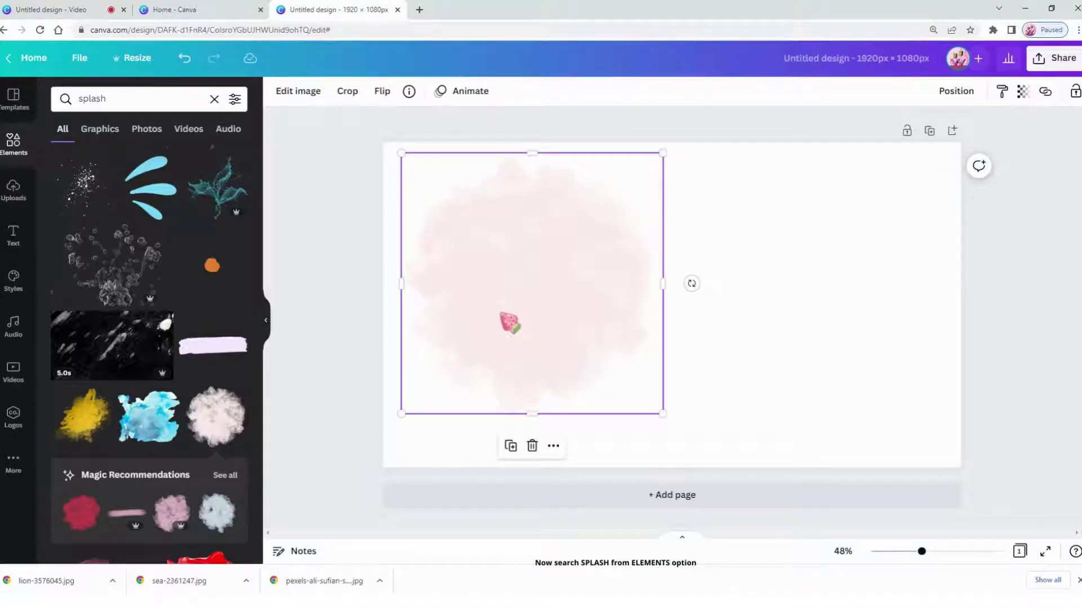
drag(510, 323, 448, 301)
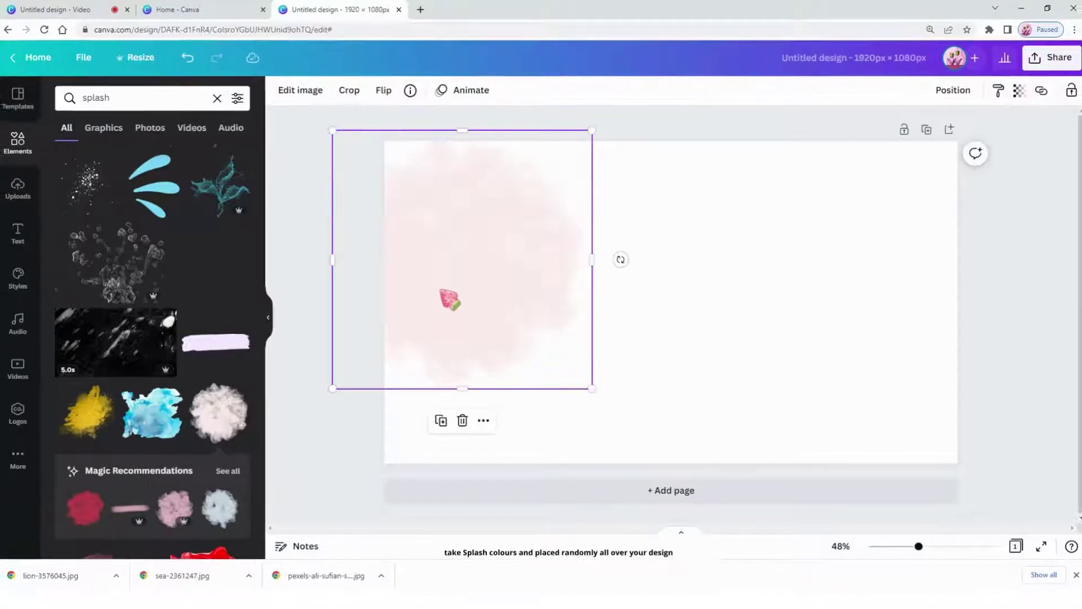
drag(420, 194, 418, 191)
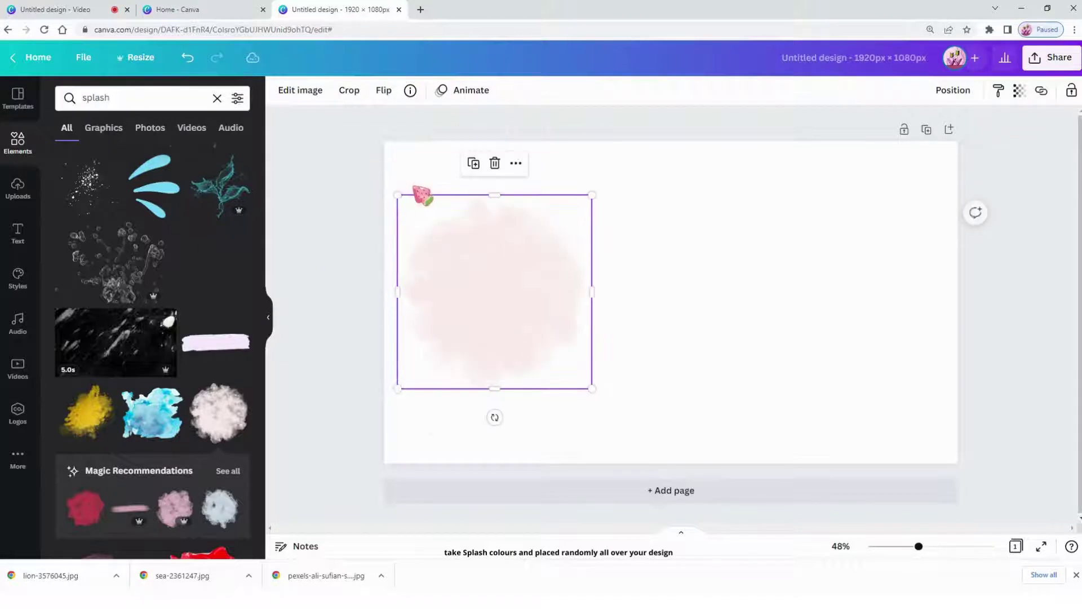
drag(493, 280, 421, 187)
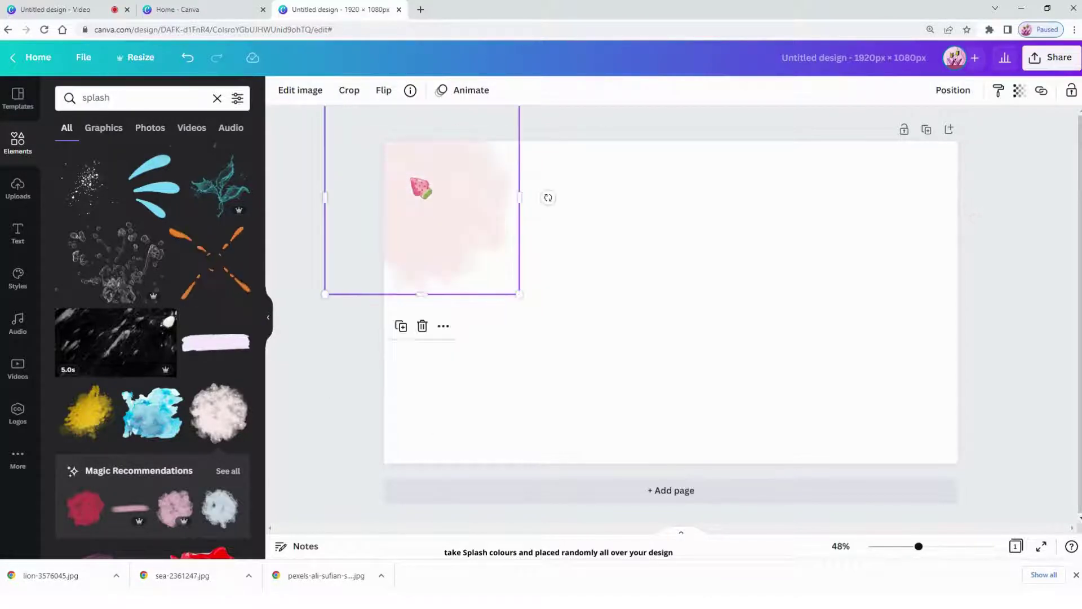
- Add the light blue splash from the full magic recommendations and place it over the page's lower-right corner
click(231, 471)
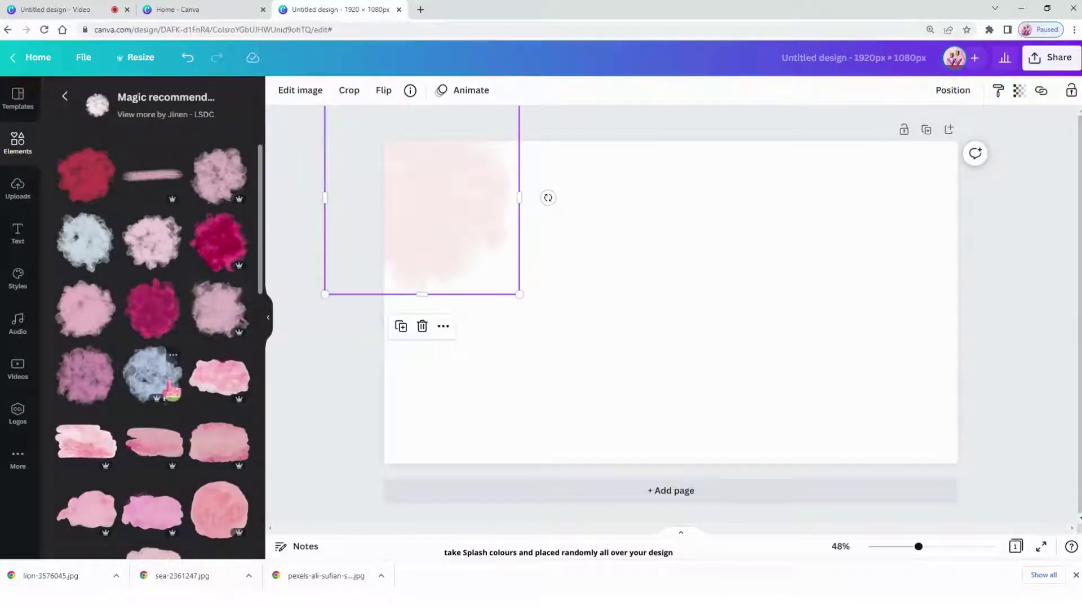
click(172, 389)
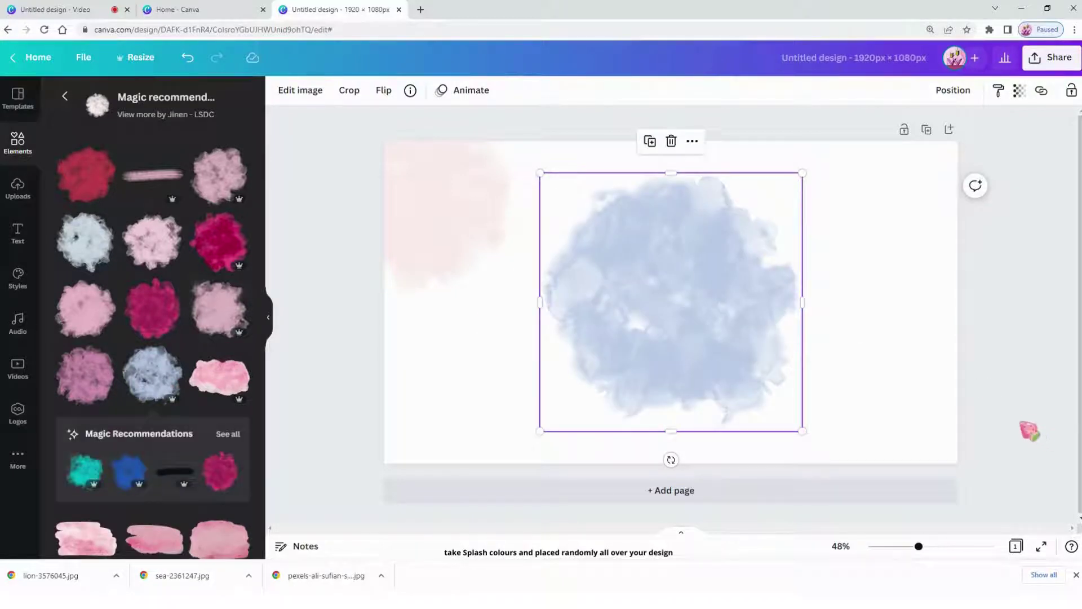
drag(696, 375, 942, 500)
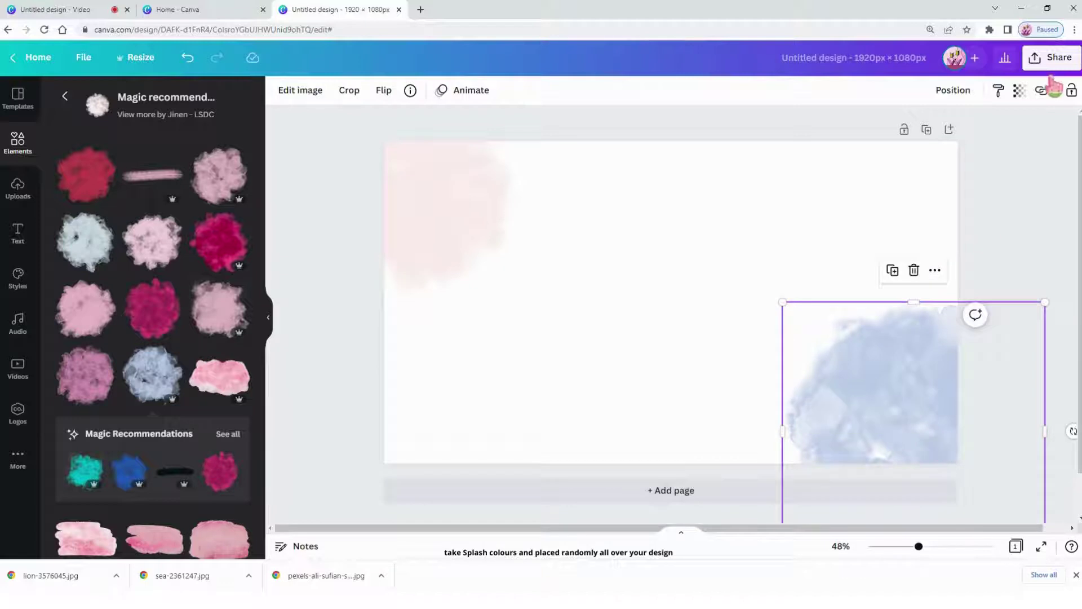
- Lower the transparency value of the blue splash to 48 and of the pale pink splash to 49
click(1019, 90)
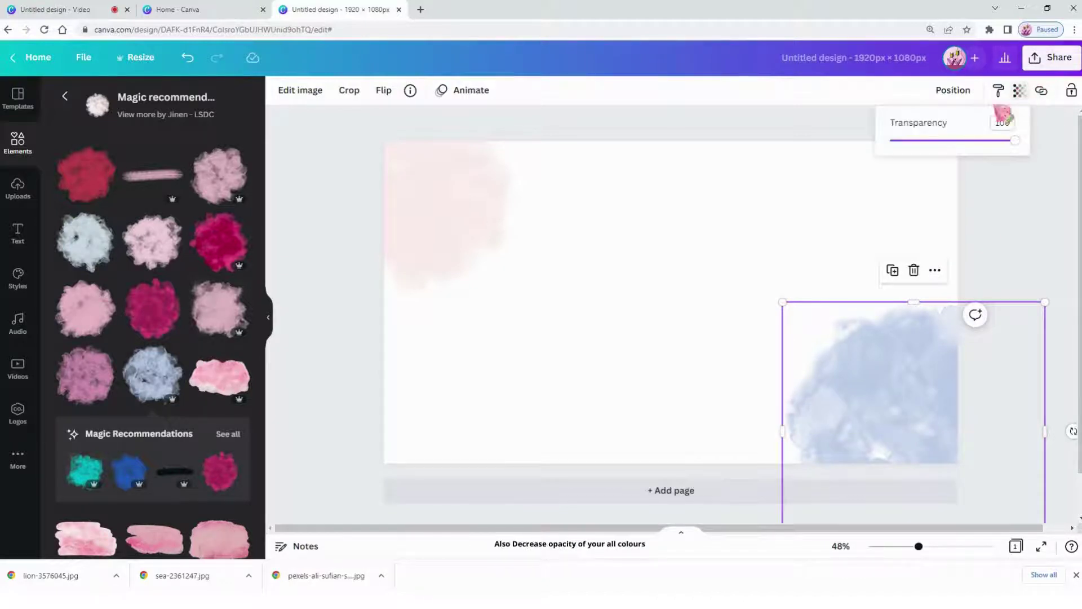
click(960, 140)
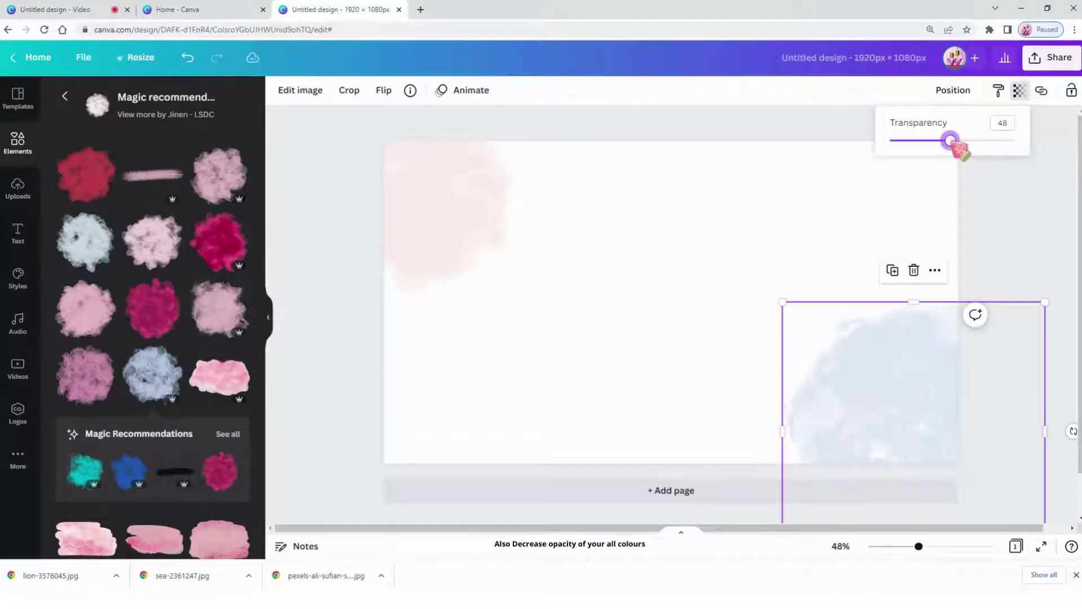
click(461, 232)
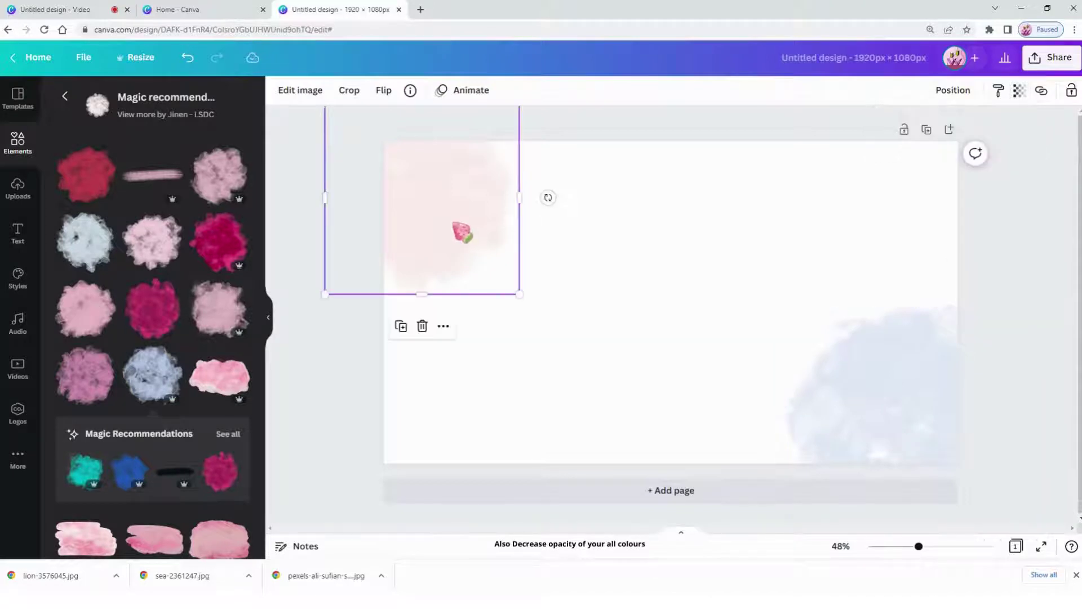
click(1019, 91)
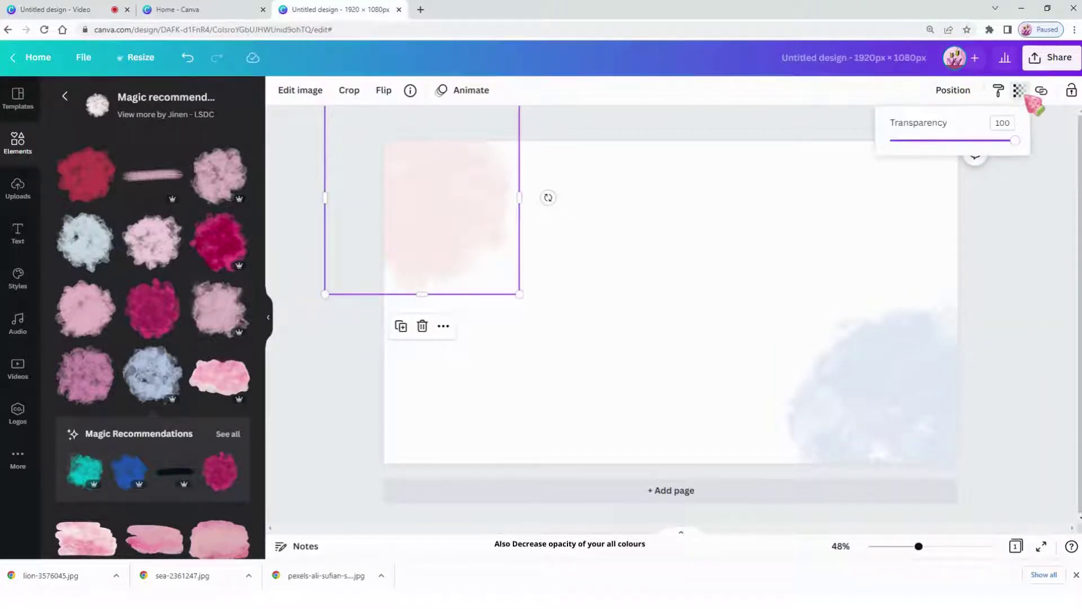
click(940, 141)
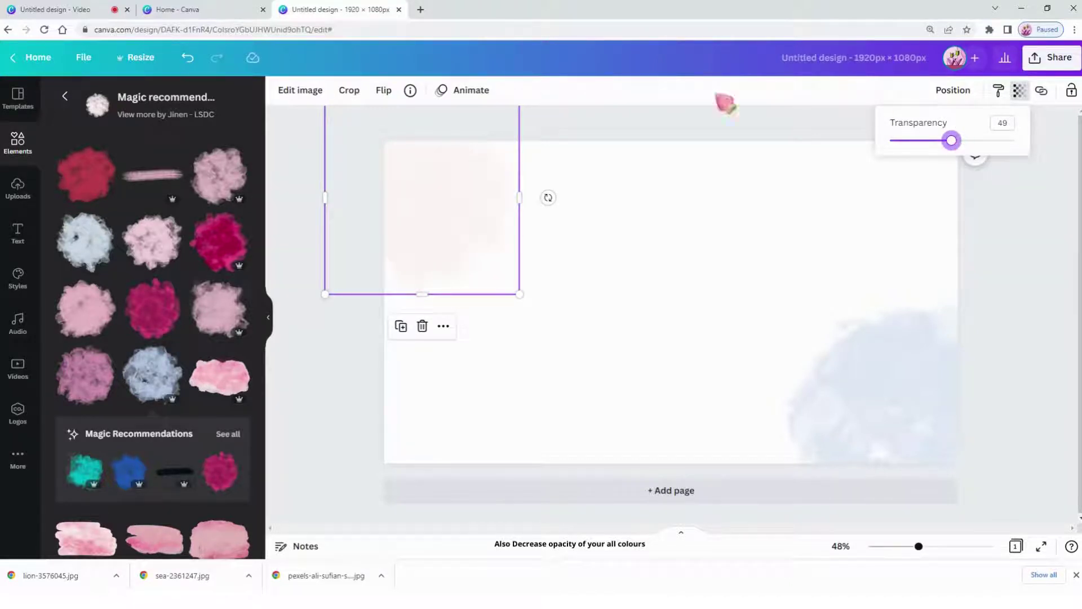
click(529, 384)
- Add the teal watercolour splash from the magic recommendations to the page
click(667, 341)
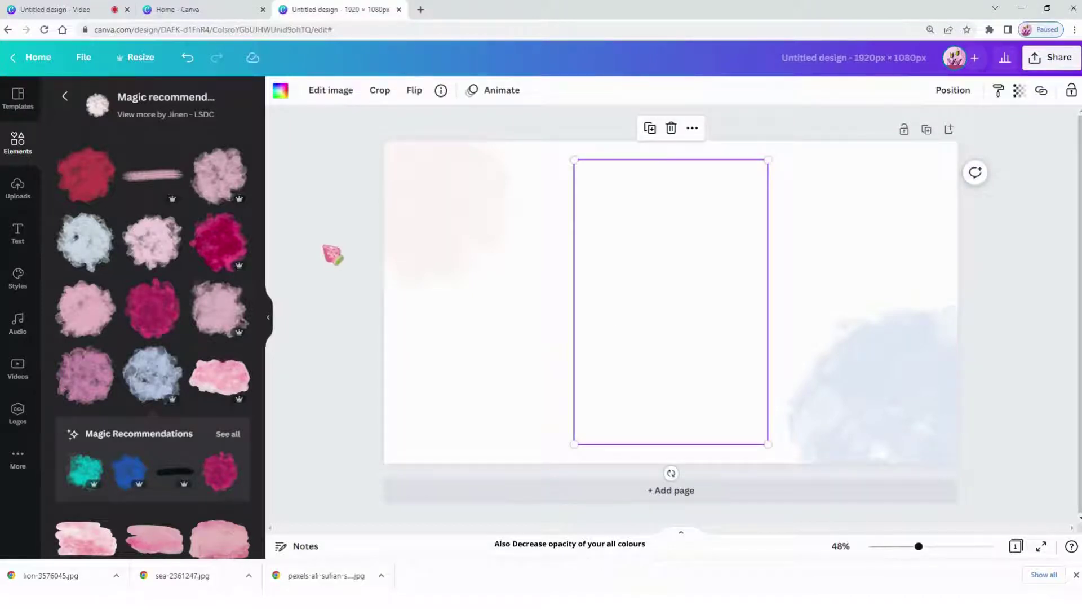
drag(266, 225, 272, 405)
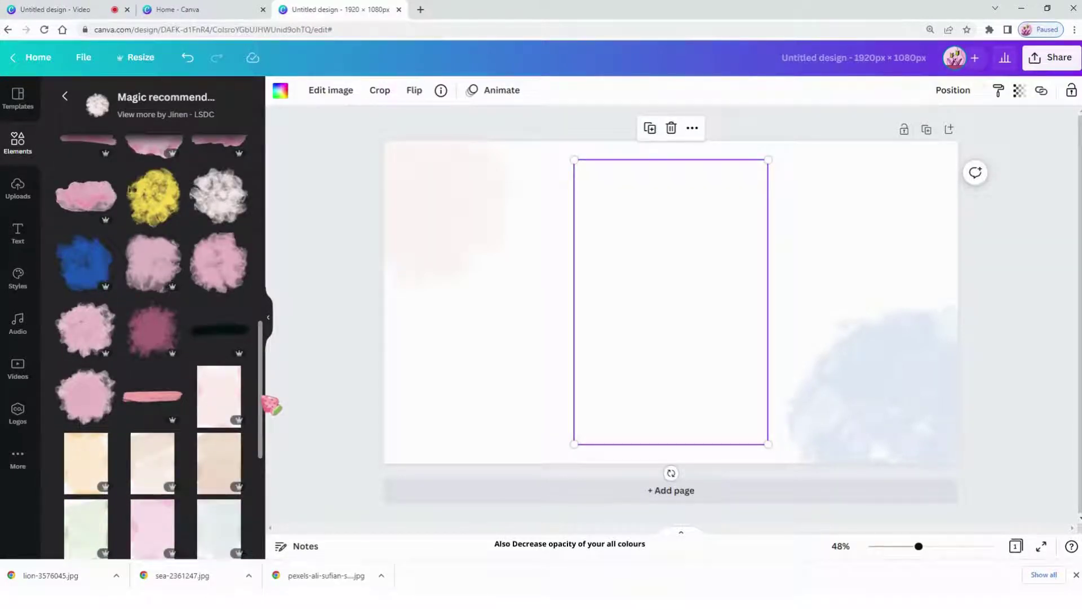
drag(272, 405, 270, 459)
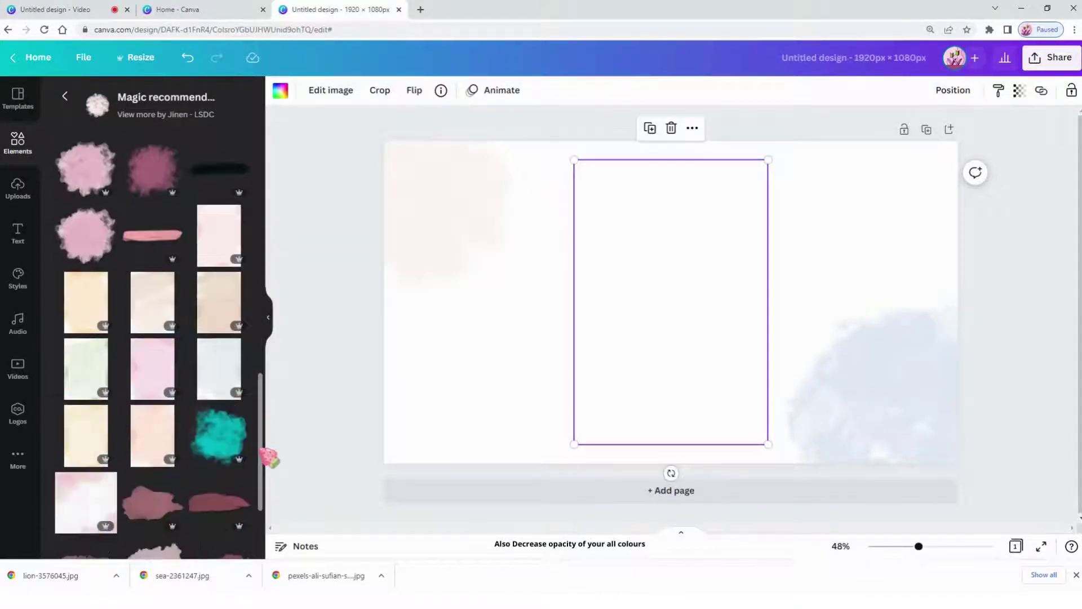
click(220, 437)
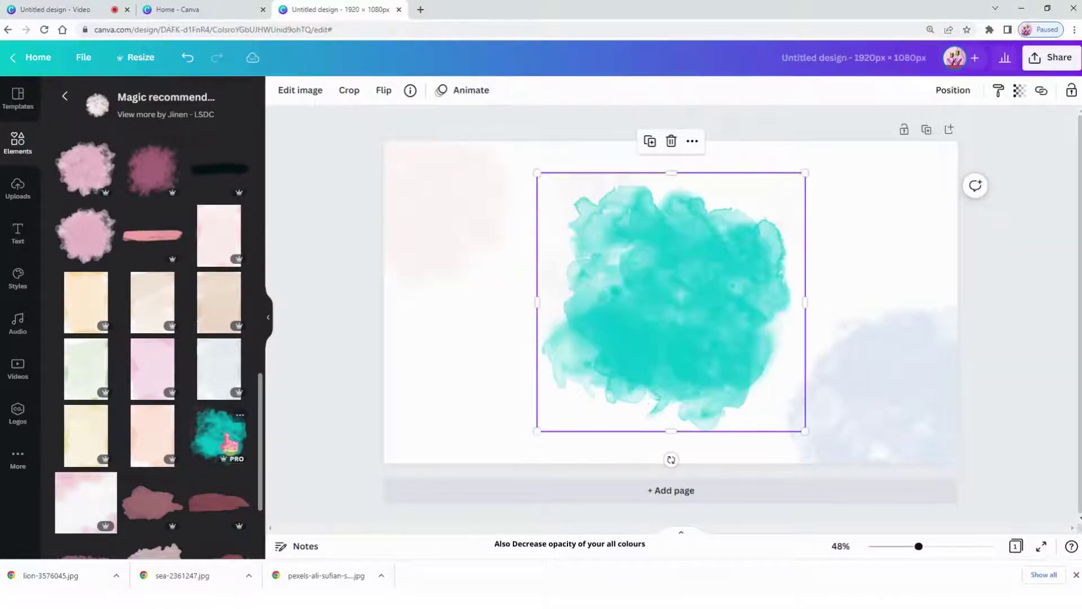
key(ctrl+z)
click(227, 439)
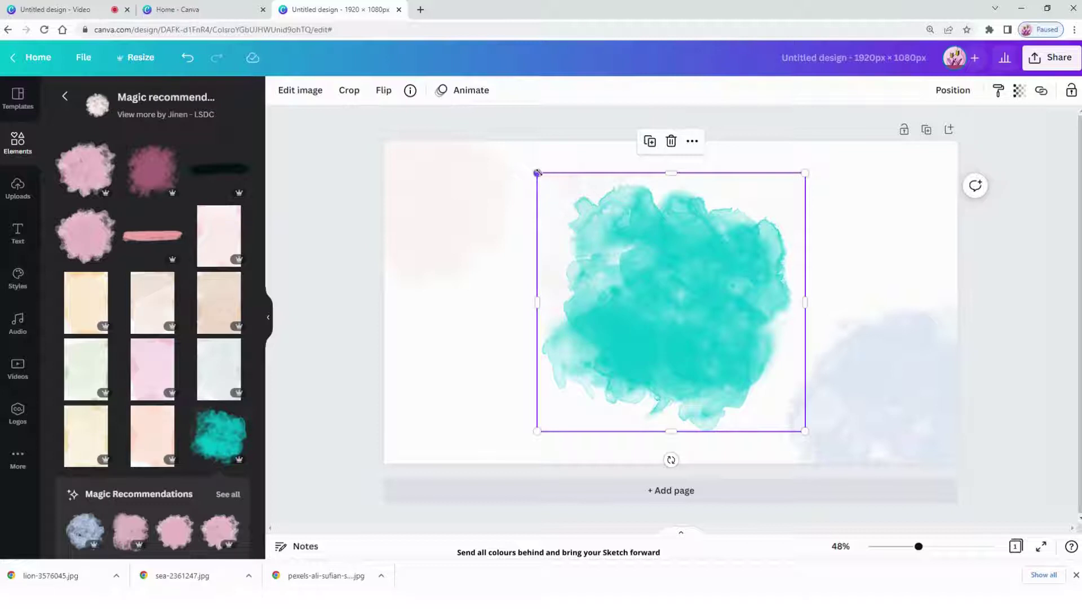
- Enlarge the teal splash slightly towards its upper-left corner and set its transparency value to 45
drag(537, 172, 528, 163)
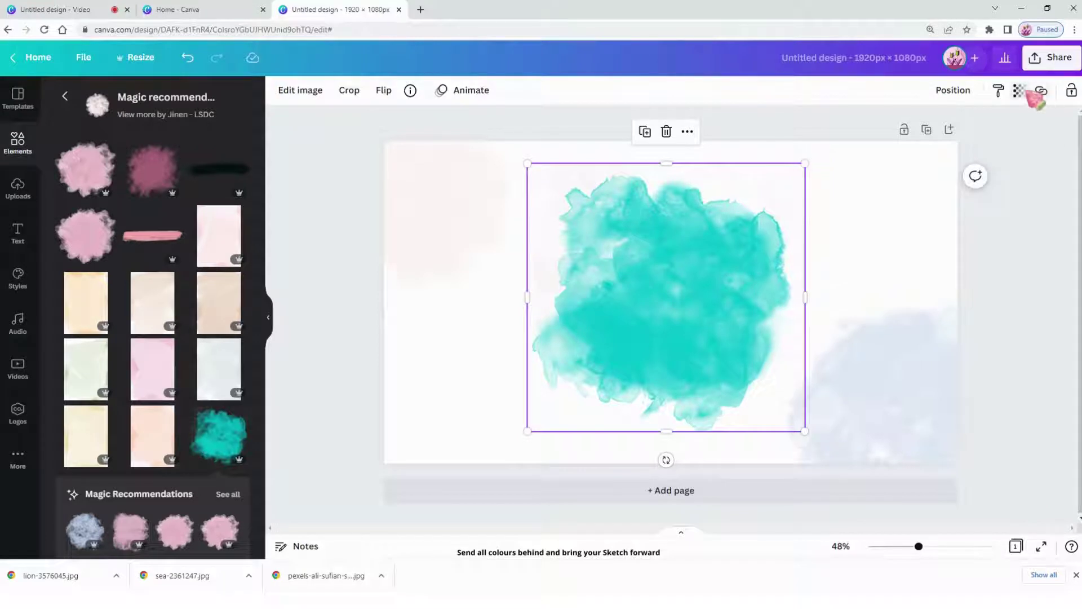
click(1021, 91)
click(947, 141)
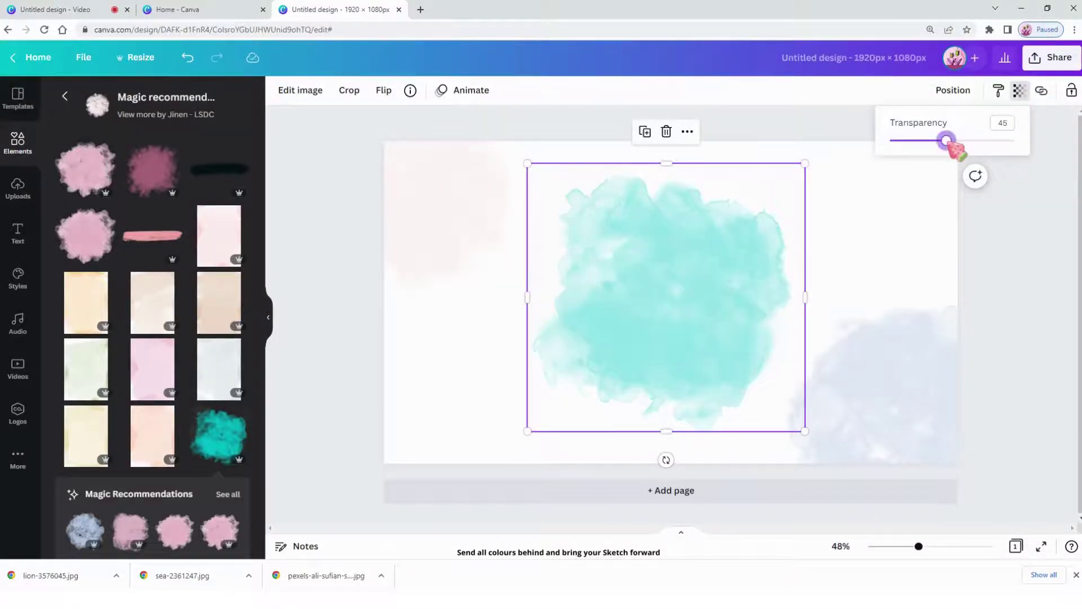
click(829, 192)
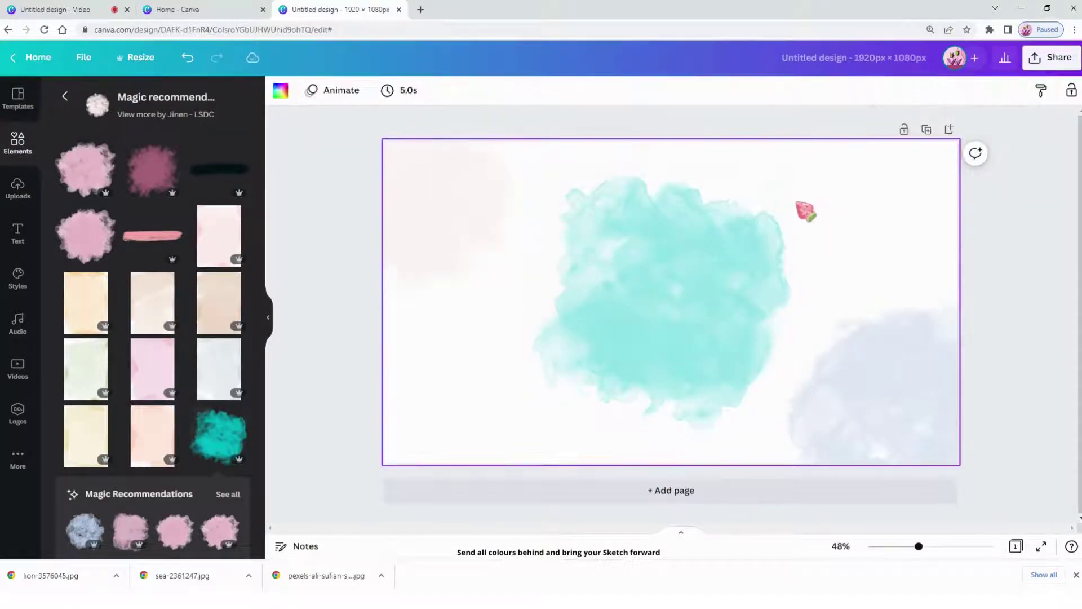
- Select the white lion sketch behind the teal splash and bring it forward in front of the splash
click(798, 203)
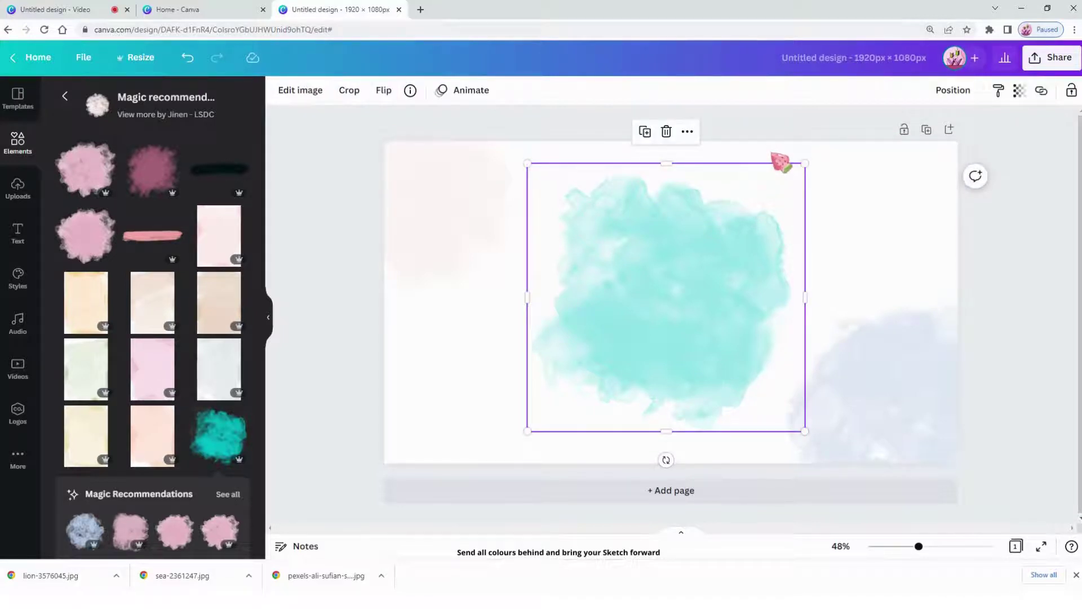
click(781, 162)
click(719, 171)
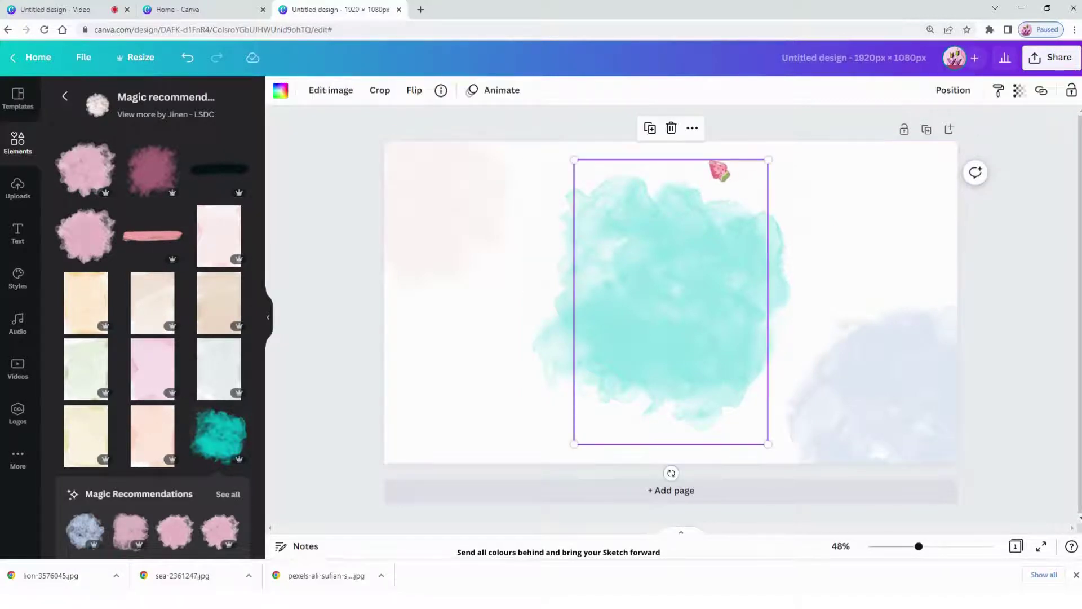
click(961, 90)
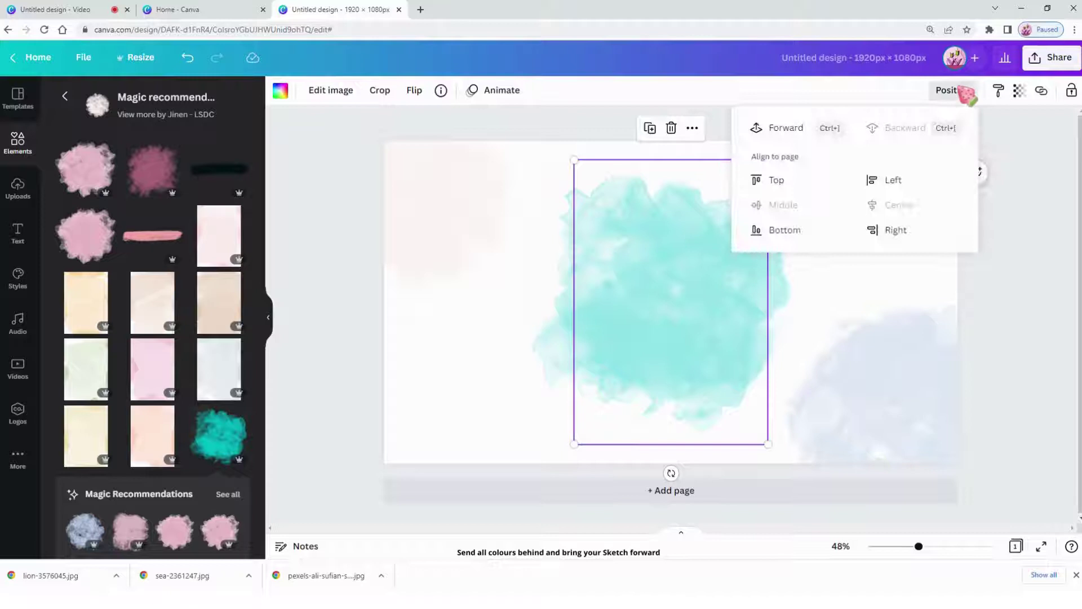
click(791, 131)
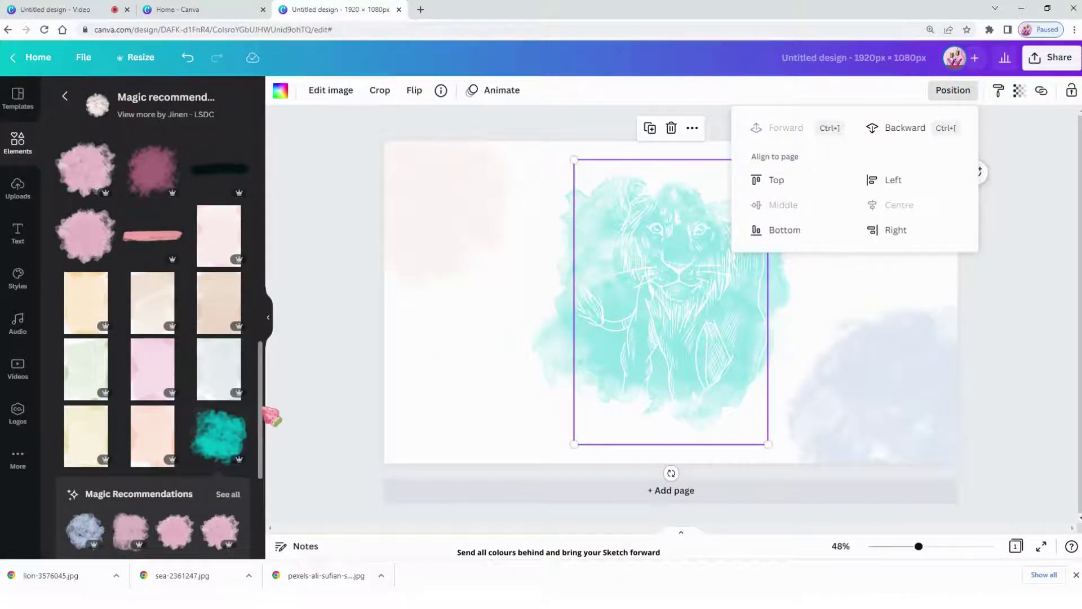
- Add the blue splash from the teal splash's magic recommendations and place it over the page's lower-left corner, partly beyond the edges
drag(269, 416, 262, 498)
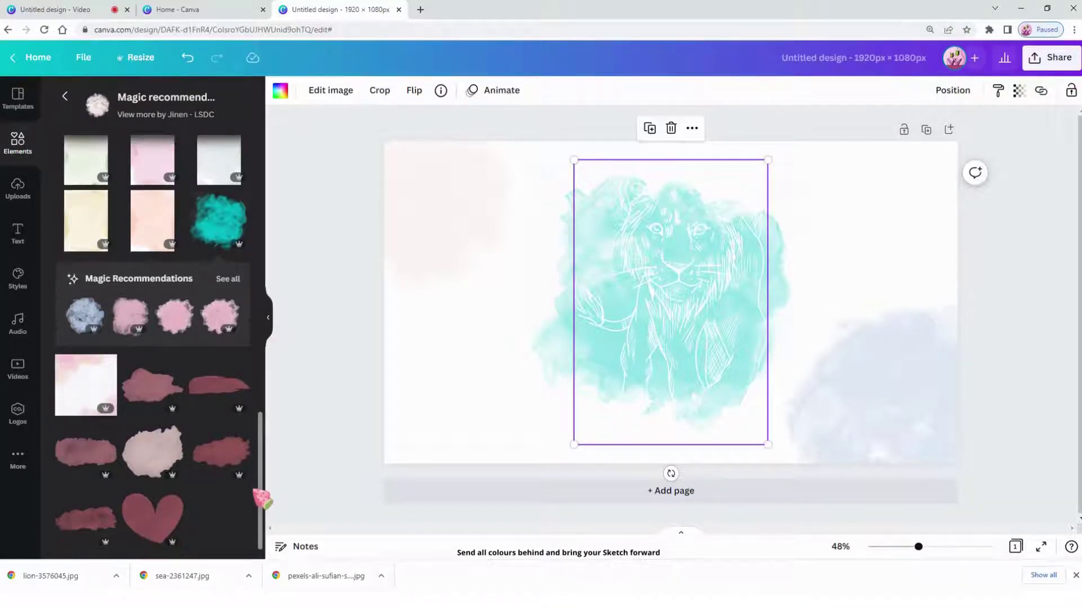
click(79, 320)
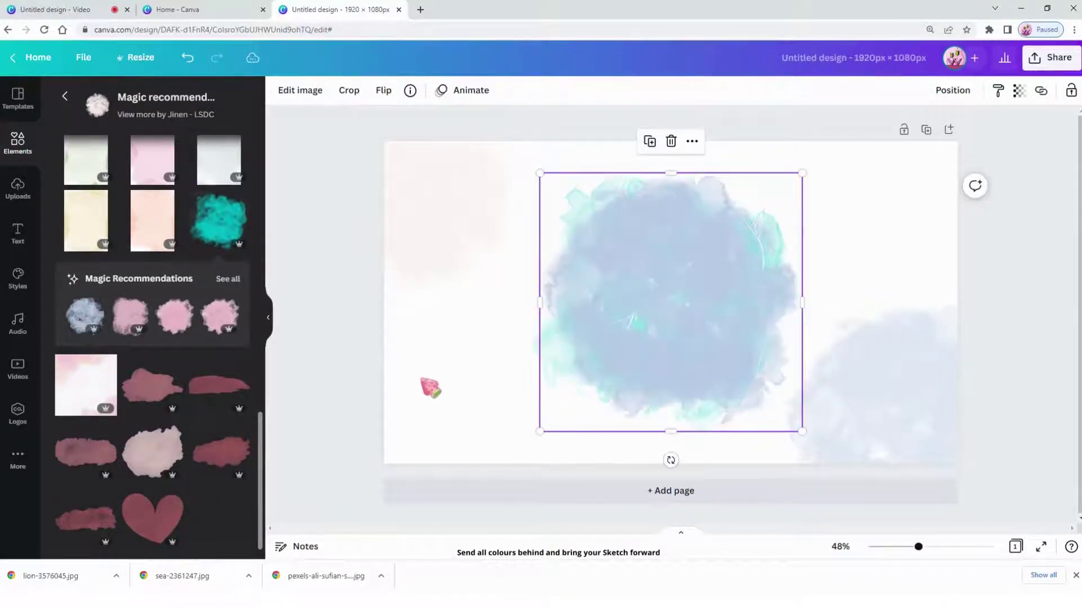
drag(612, 388, 383, 462)
drag(510, 391, 514, 411)
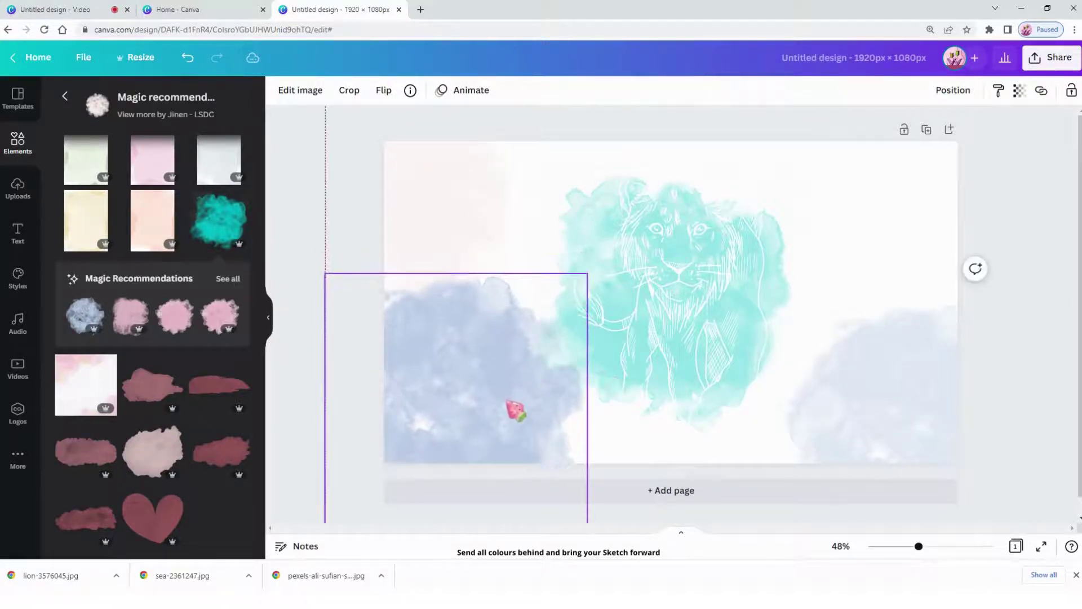
- Lower the transparency value of the blue splash in the page's lower-left corner to 19
click(1019, 90)
click(904, 140)
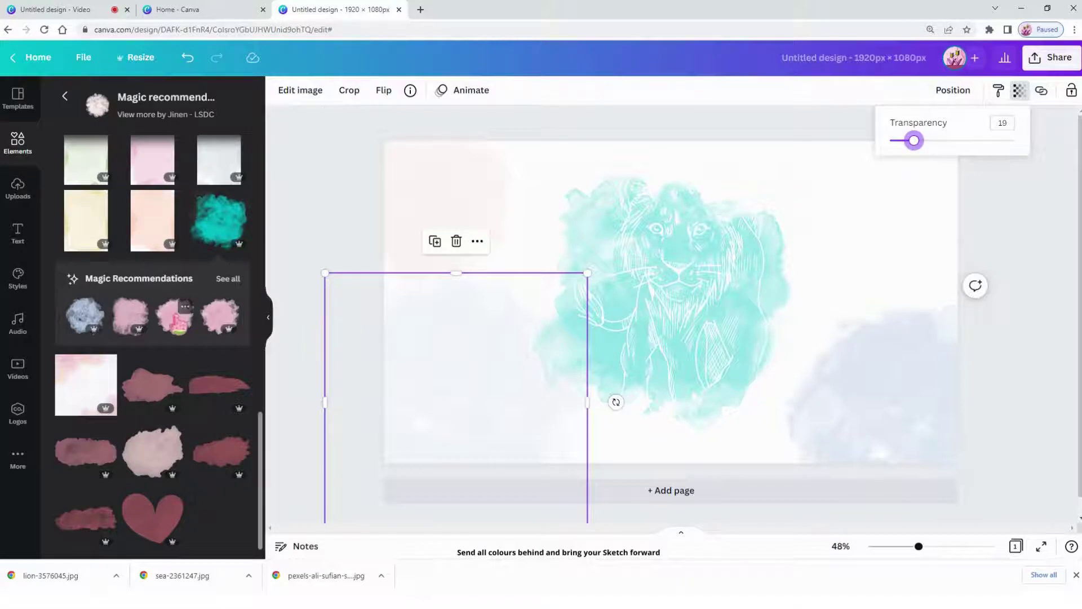
key(Tab)
- Add the third splash, a round pink one, from the magic recommendations and set its transparency value to 29
click(169, 330)
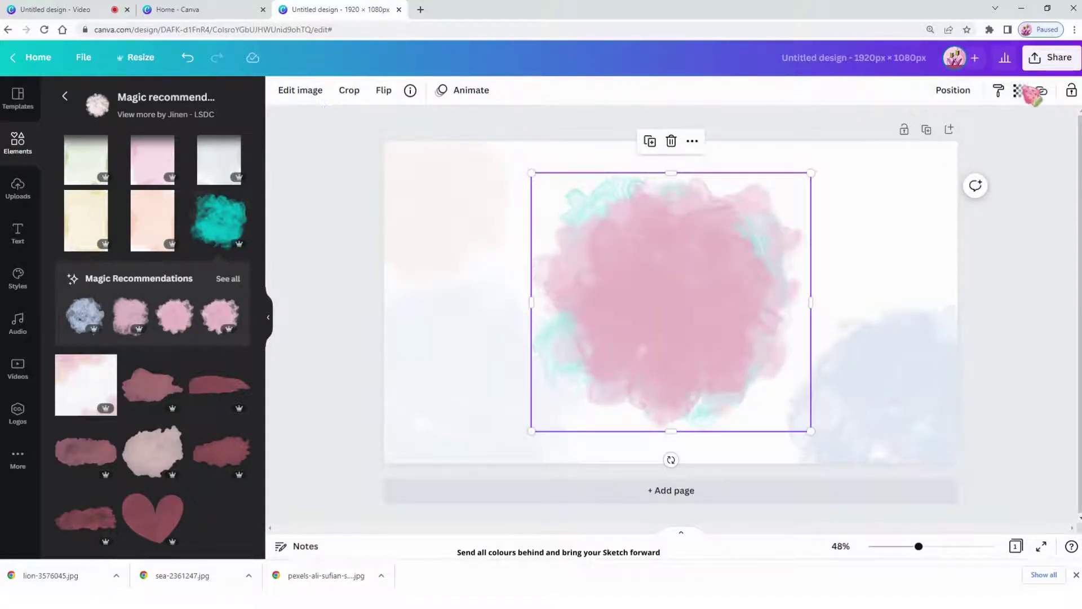
click(1019, 91)
click(913, 140)
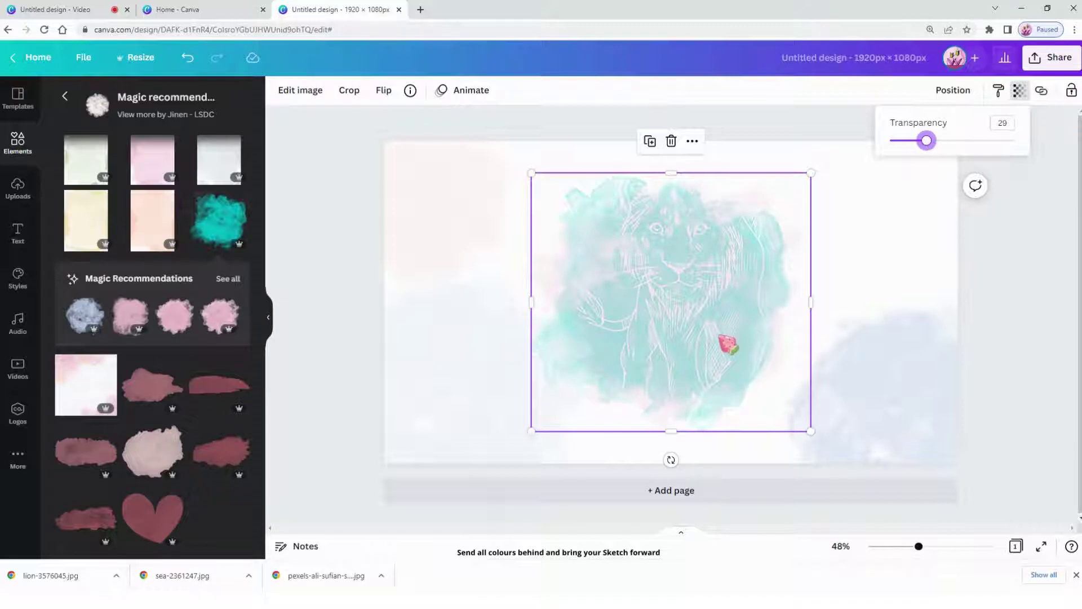
- Shrink the faded pink splash and place it so it overlaps the right side of the teal splash
drag(731, 340, 852, 269)
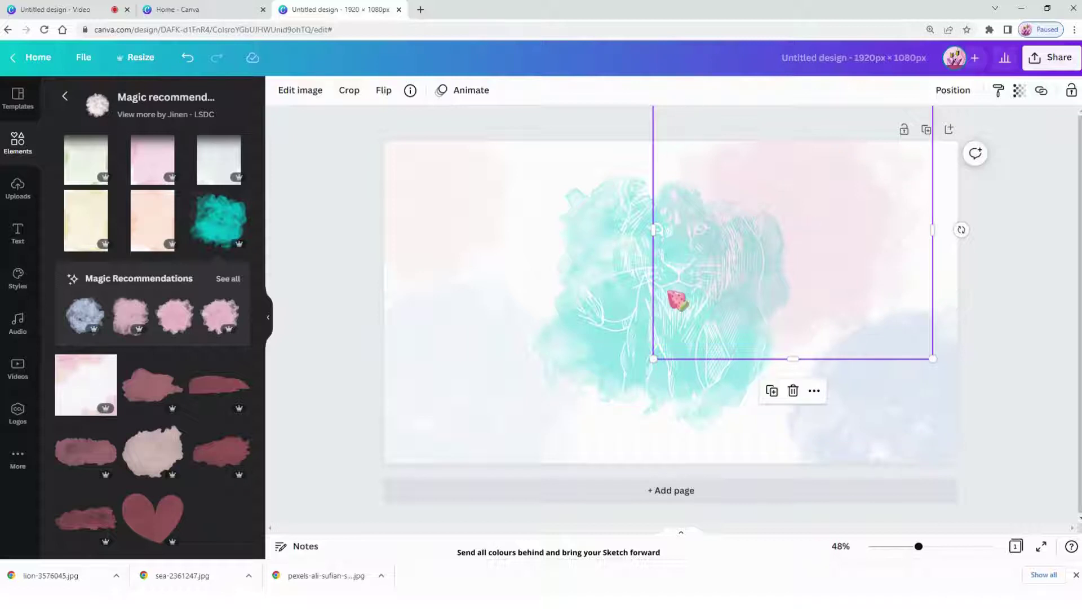
drag(823, 281, 830, 336)
drag(877, 186, 818, 317)
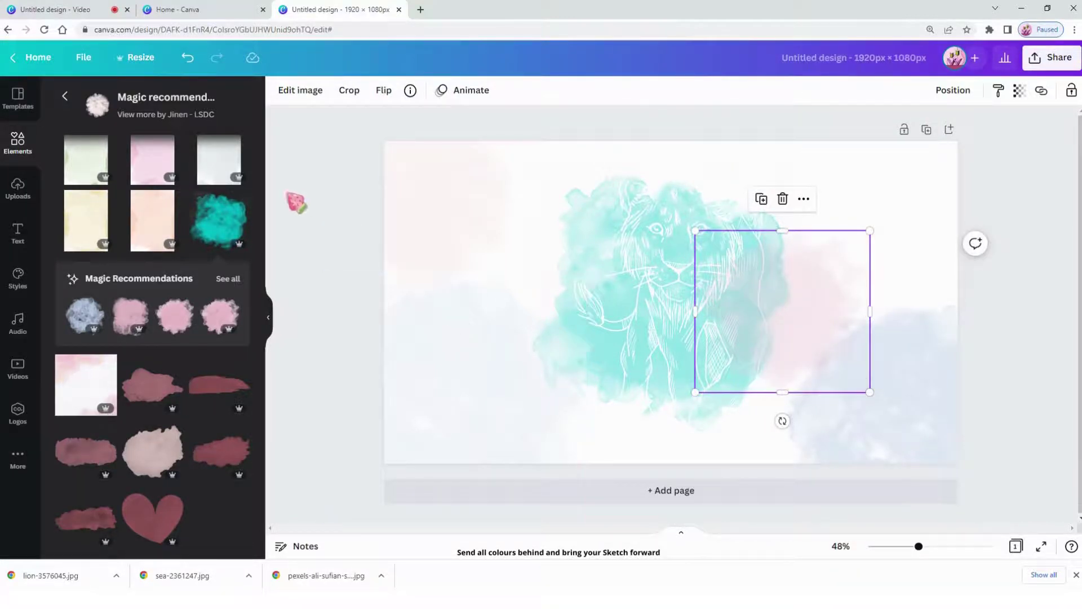
- Add the mauve splash from the full magic recommendations and place it at the page's lower centre, partly beyond the bottom edge
scroll(269, 187, up, 5)
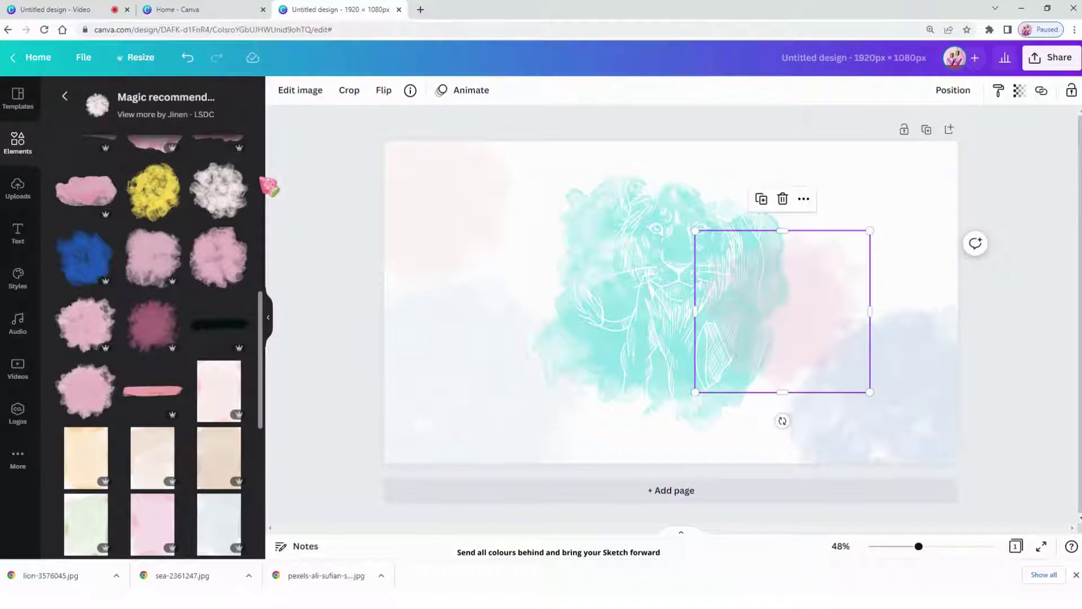
scroll(265, 167, up, 5)
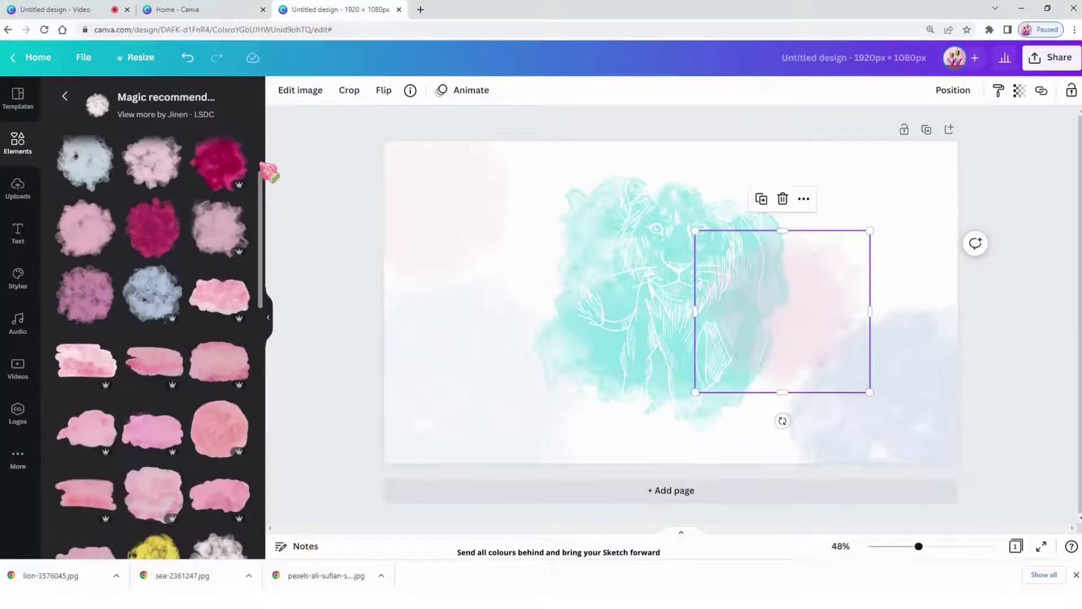
click(94, 307)
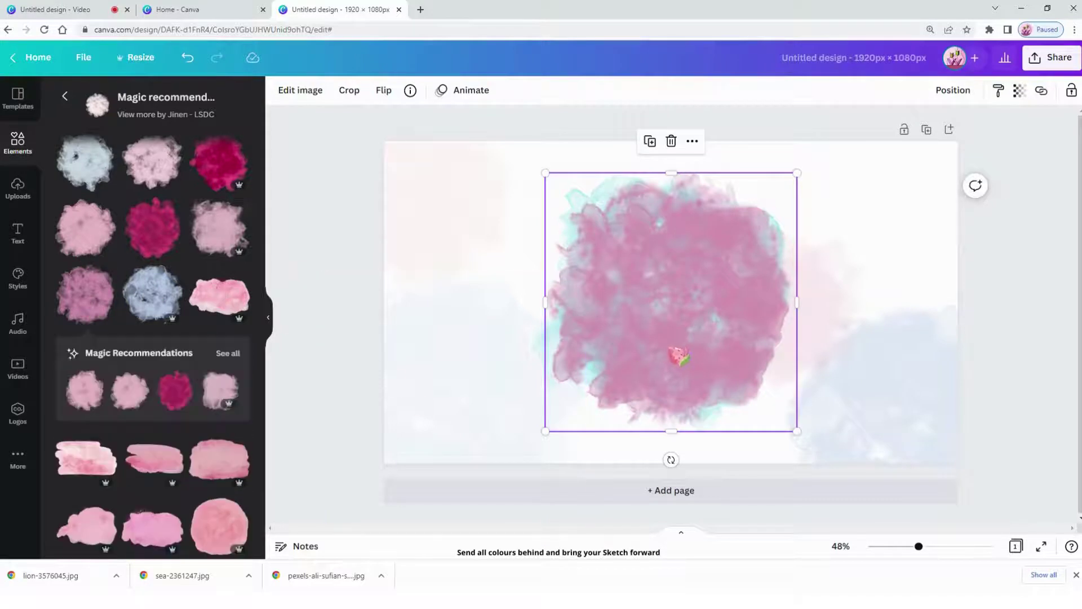
drag(679, 356, 640, 451)
drag(680, 443, 680, 443)
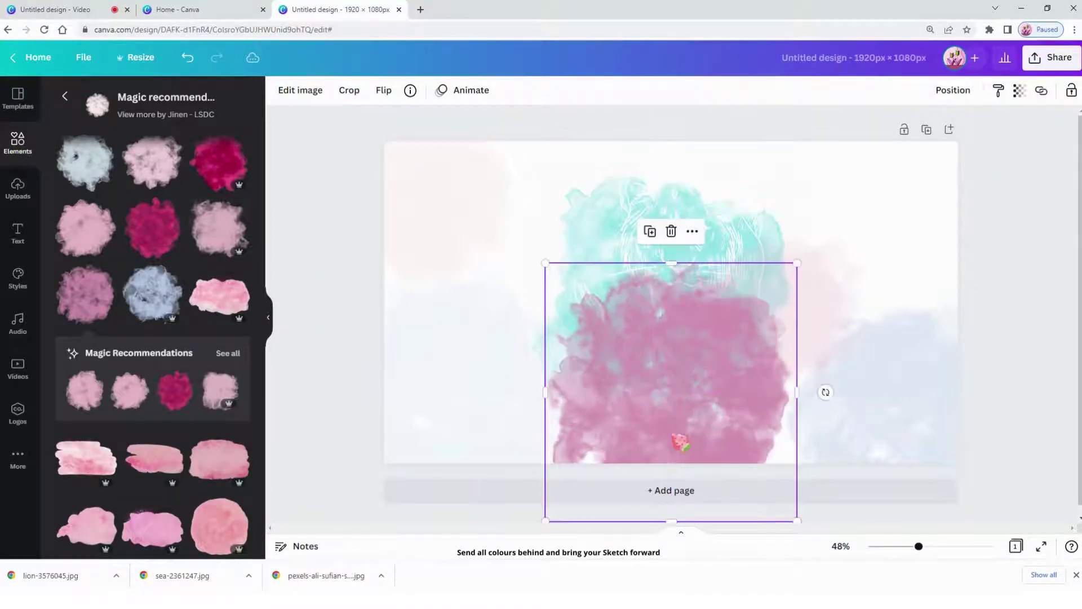
- Lower the transparency value of the mauve splash to 42
click(1020, 91)
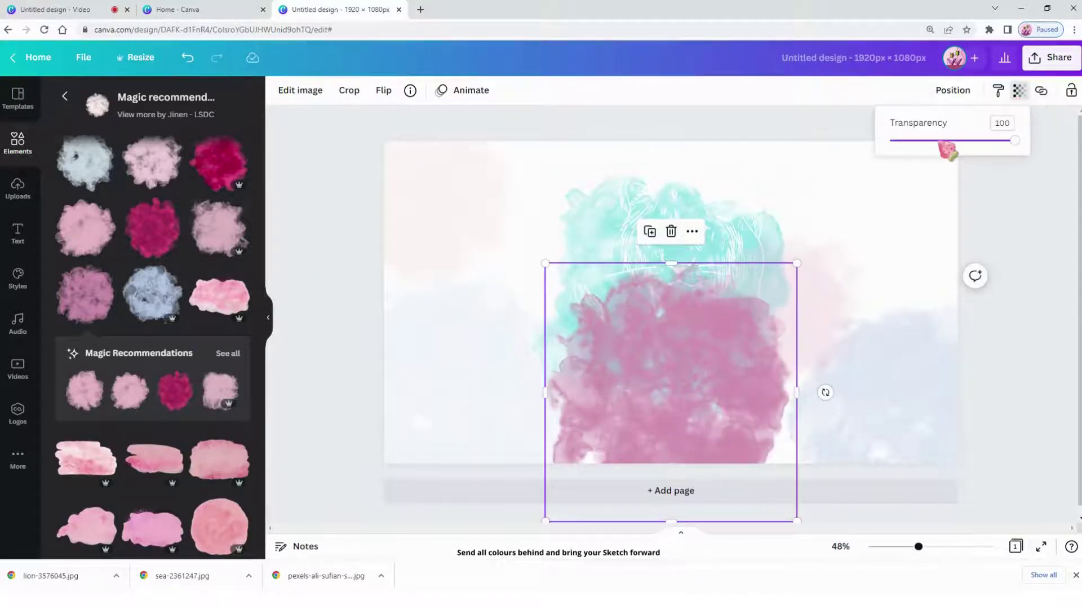
click(926, 140)
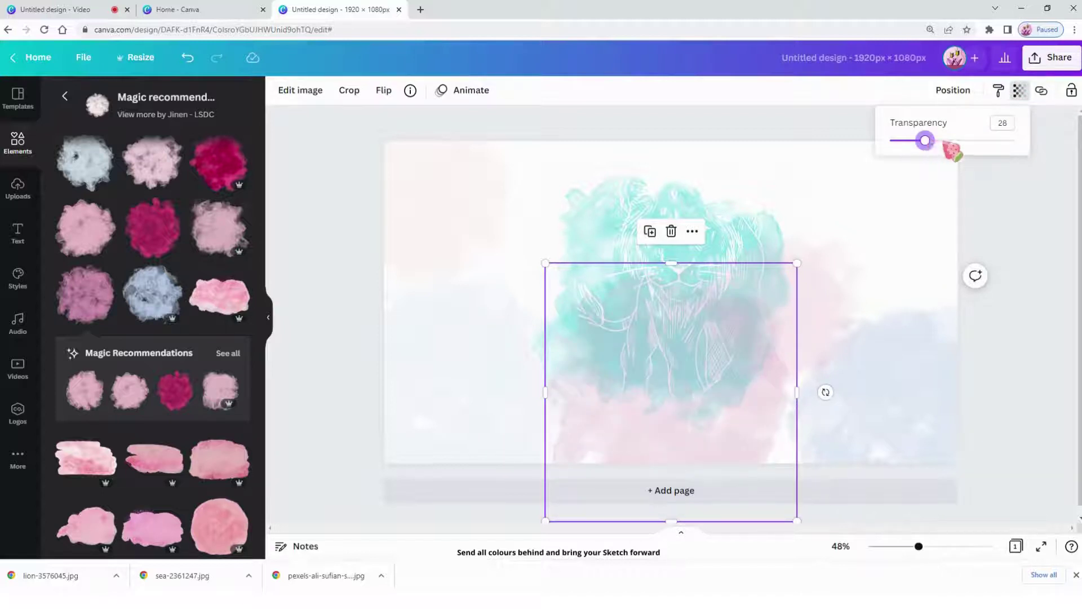
click(943, 141)
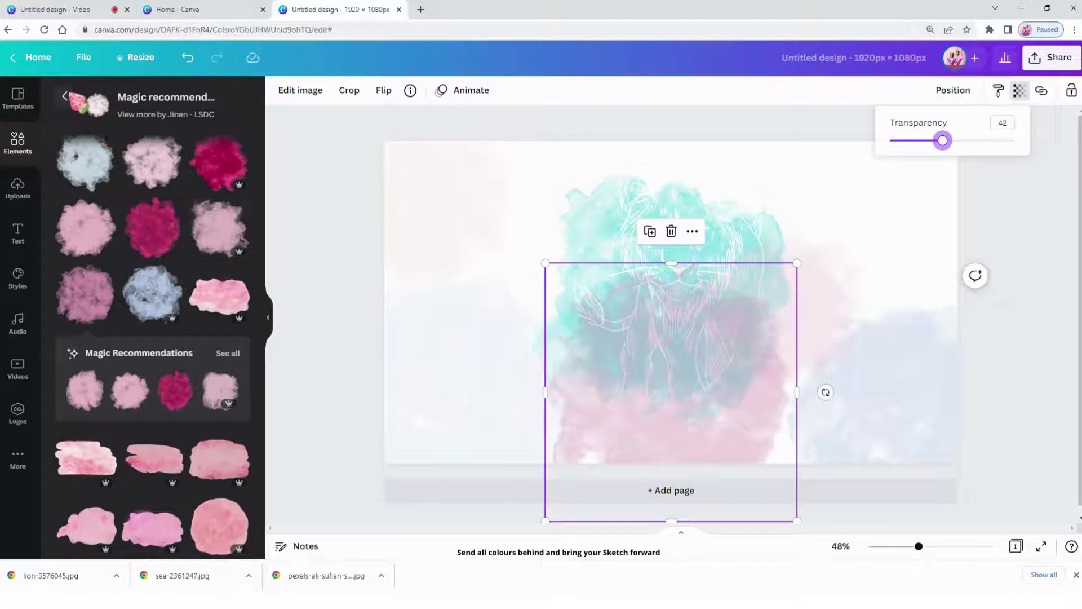
- Return to the "splash" search results, add the purple and orange cloud-like splash, and place it over the page's left half
click(66, 96)
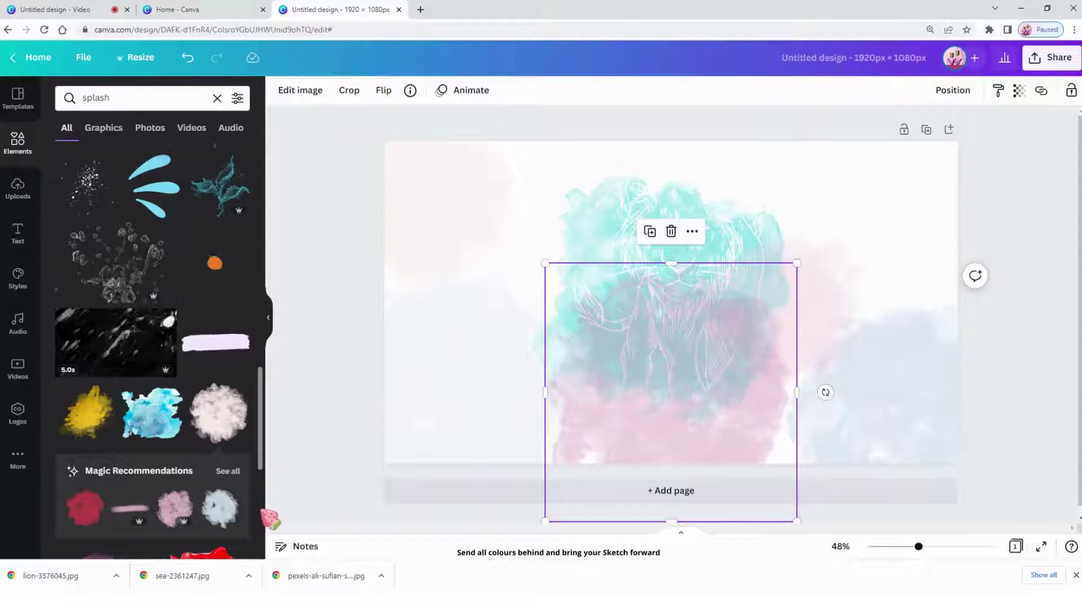
scroll(269, 517, down, 5)
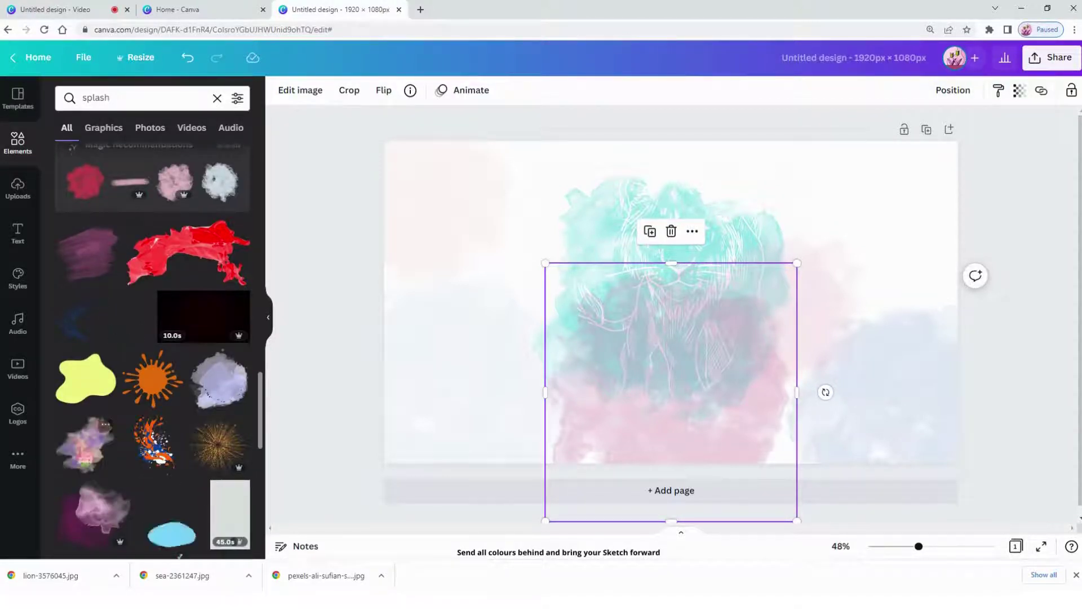
click(100, 421)
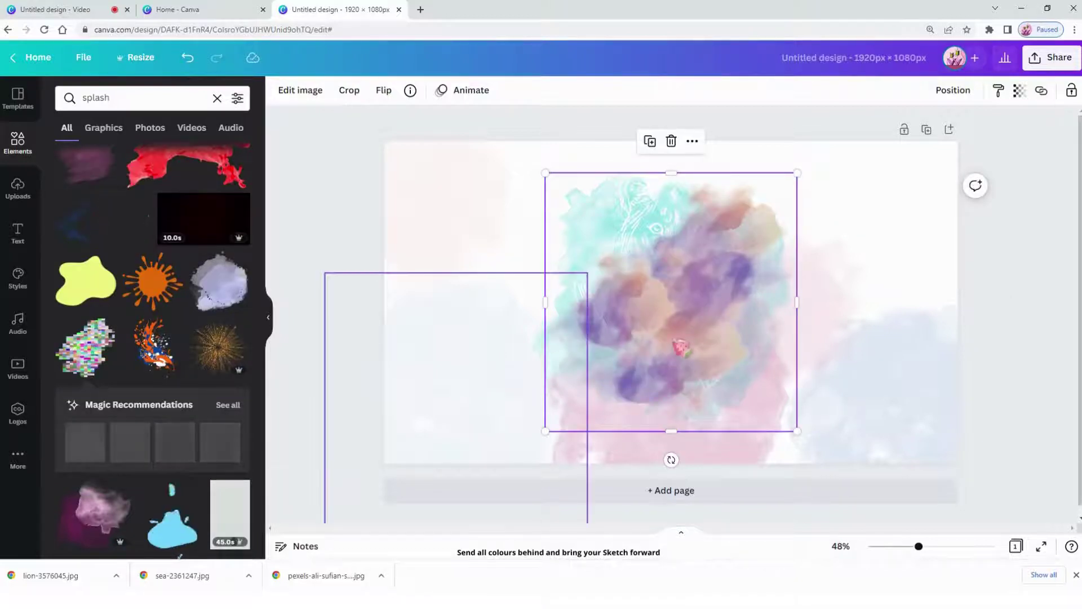
mouse_move(688, 338)
mouse_down()
mouse_move(509, 431)
mouse_move(572, 308)
mouse_move(567, 285)
mouse_up()
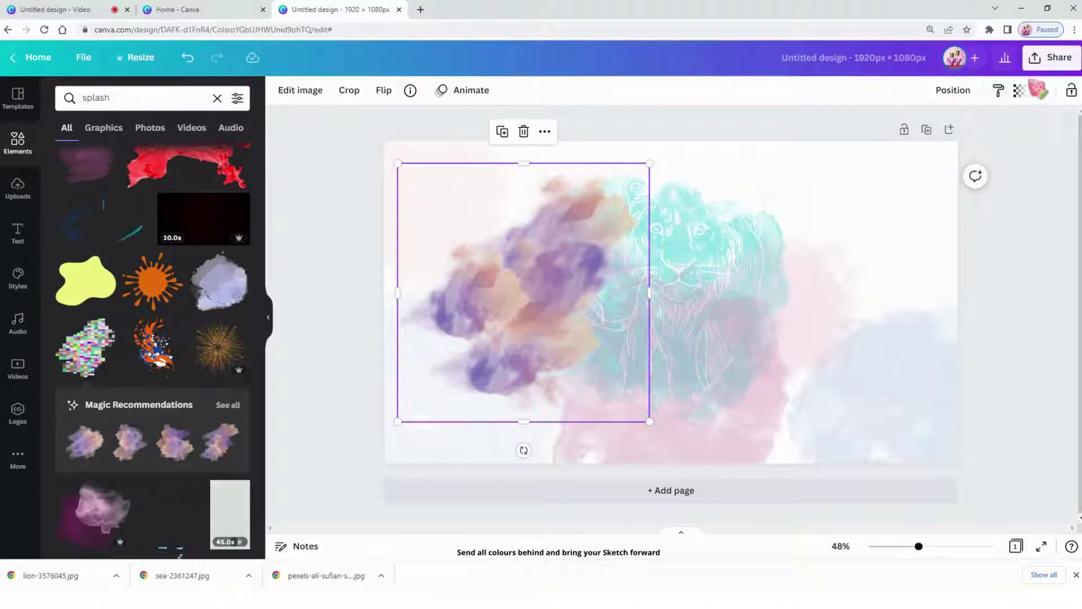
- Set the purple and orange splash's transparency value to 32 and shrink it slightly
click(1021, 90)
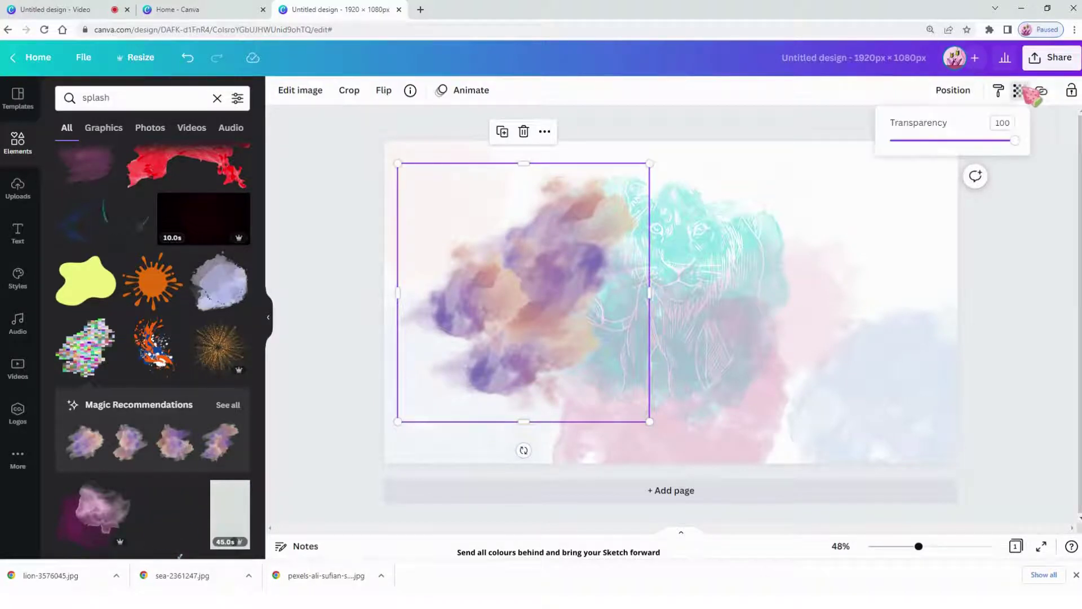
click(924, 141)
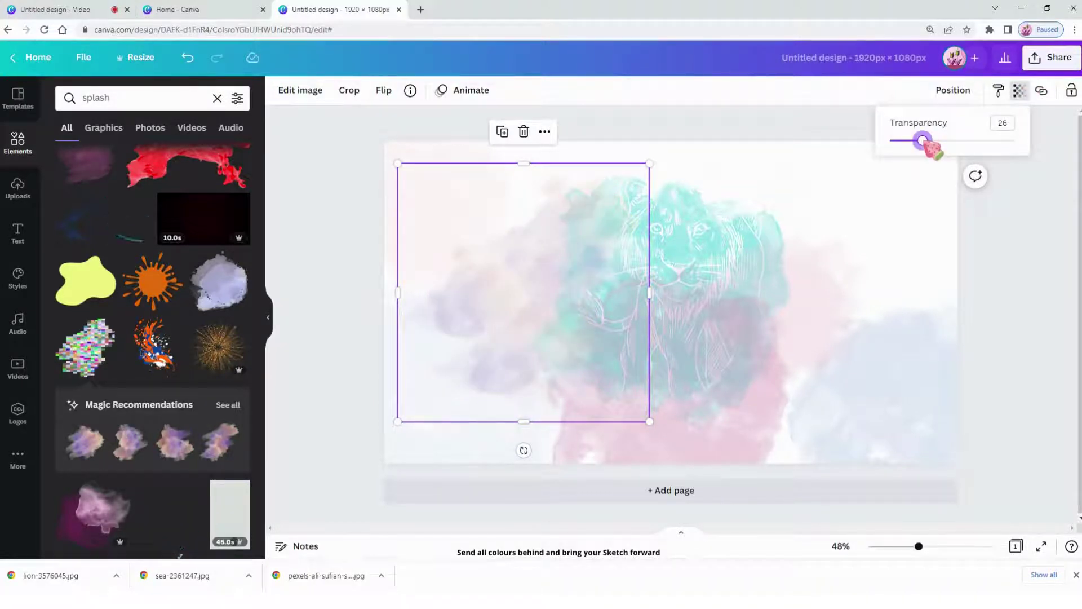
click(930, 141)
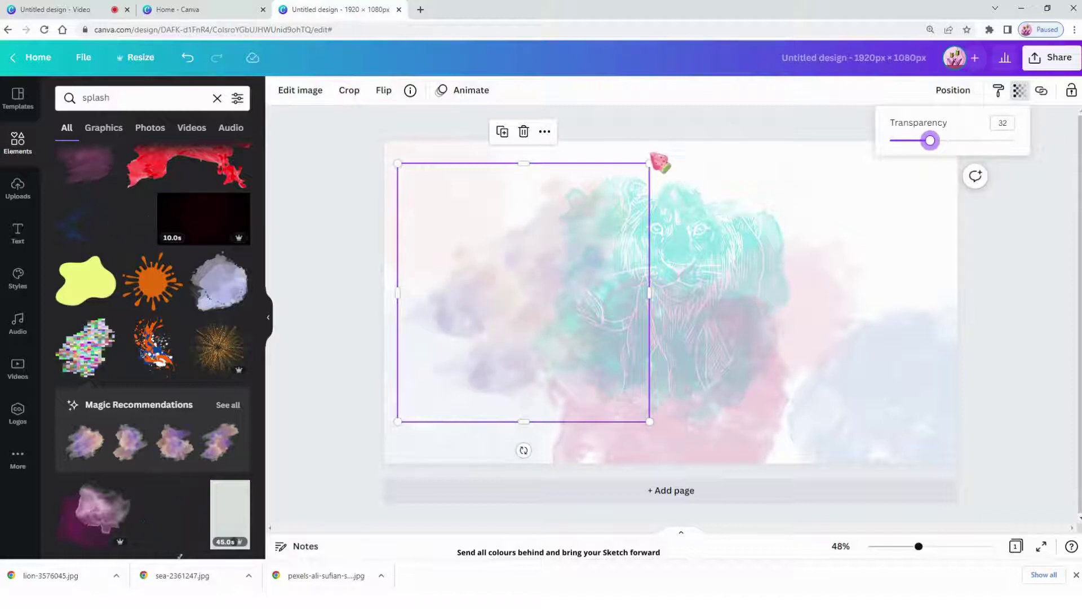
drag(649, 163, 641, 193)
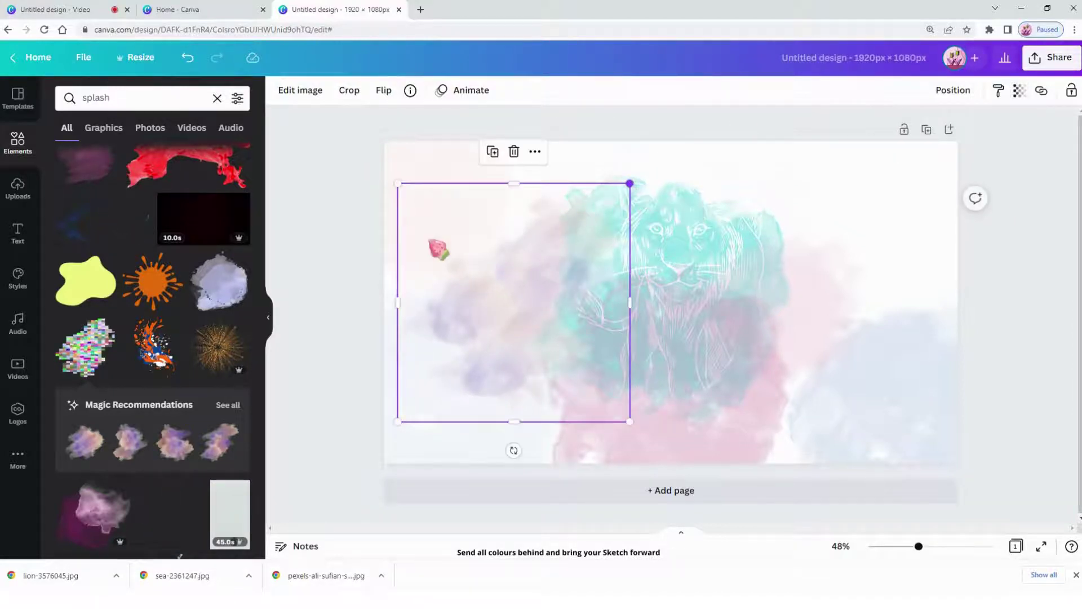
- Add the plum and pink watercolour splash from the search results, shrink it, and place it over the lion's head at the page's upper centre
click(230, 406)
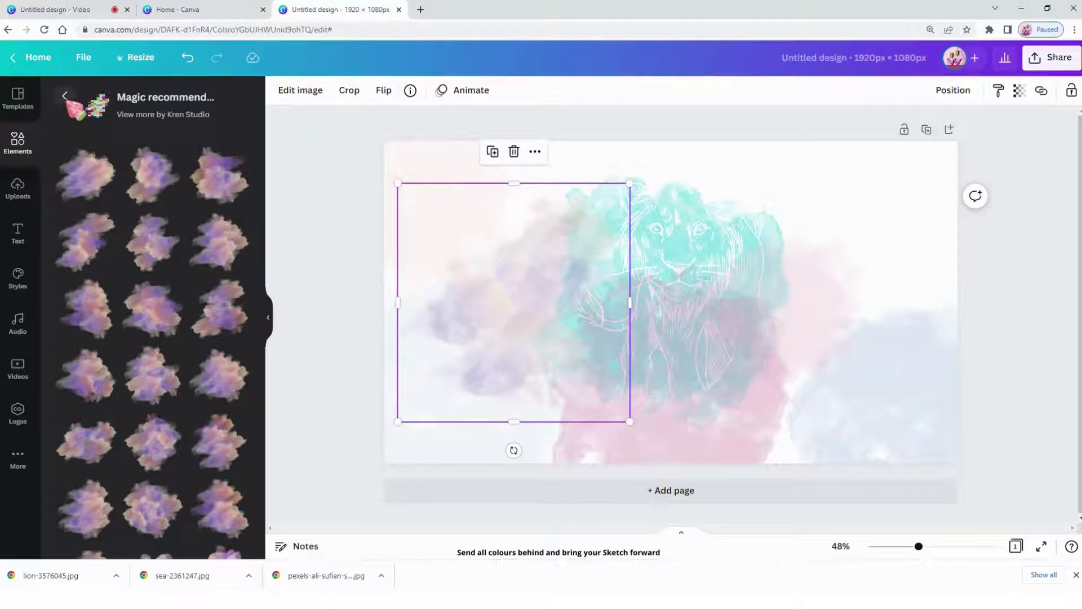
click(65, 97)
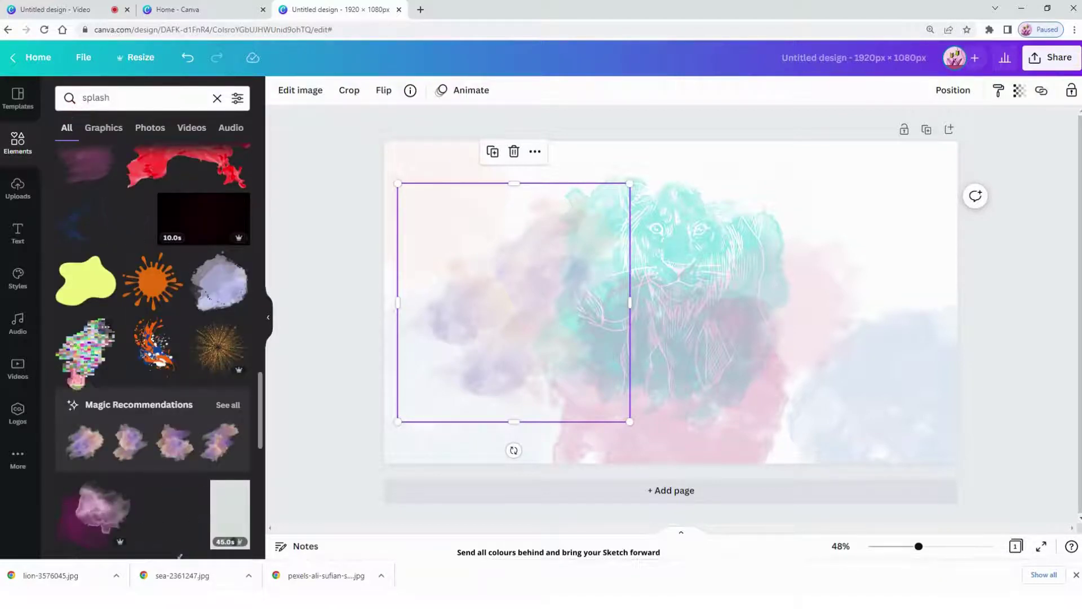
click(100, 527)
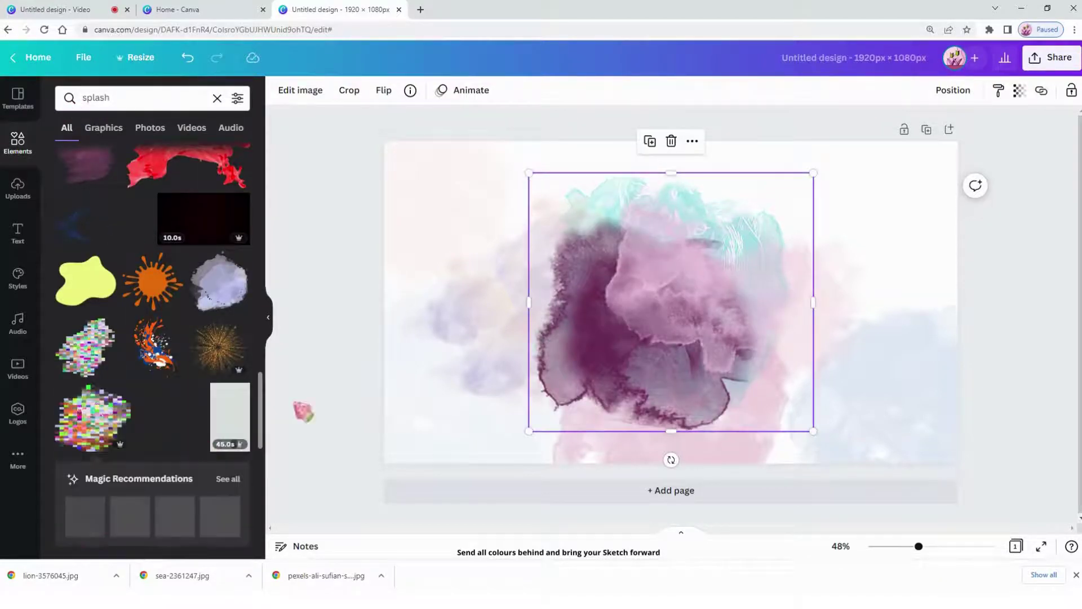
drag(579, 375, 662, 275)
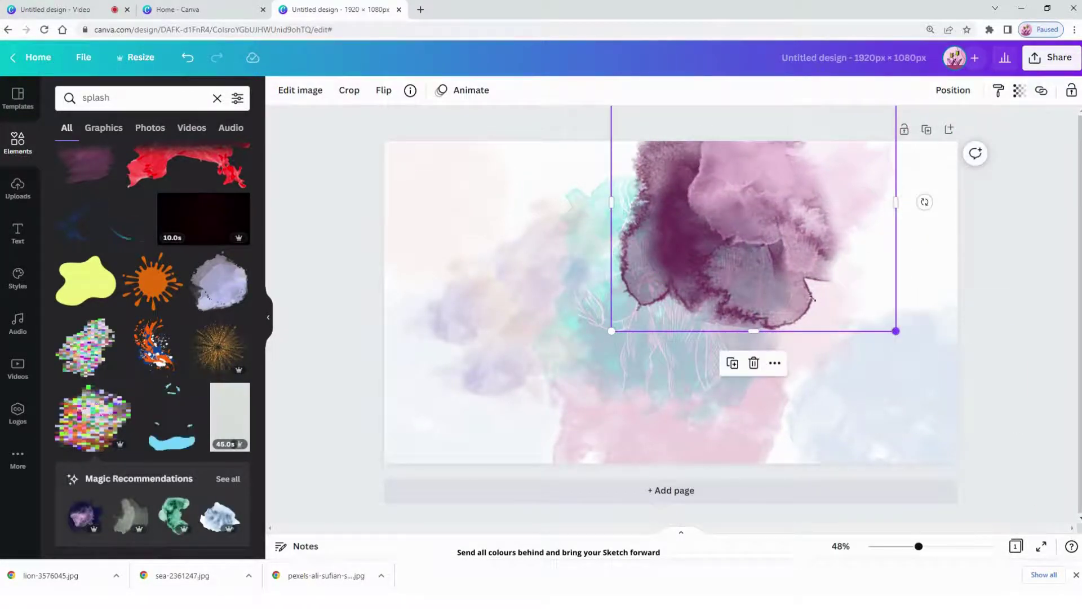
drag(905, 346, 813, 307)
drag(708, 210, 670, 259)
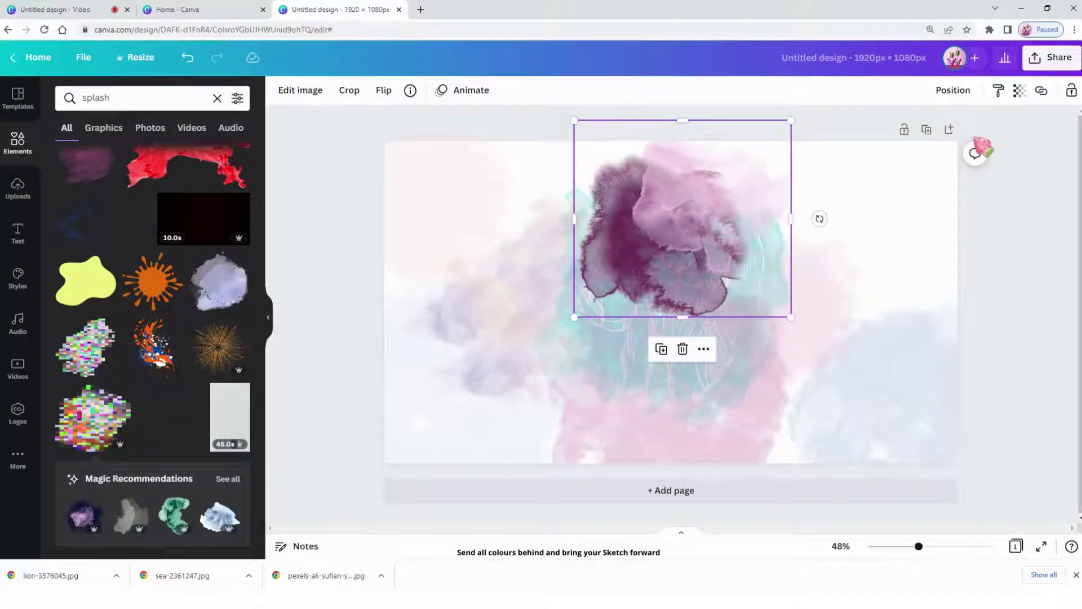
- Lower the transparency value of the plum and pink splash over the lion's head
click(1020, 91)
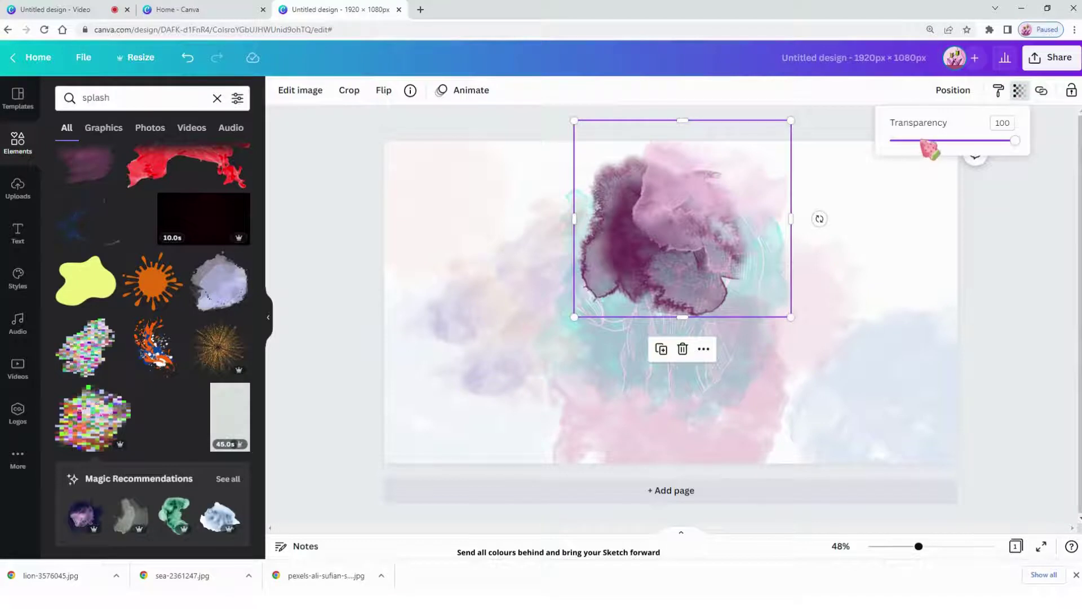
drag(923, 141, 948, 141)
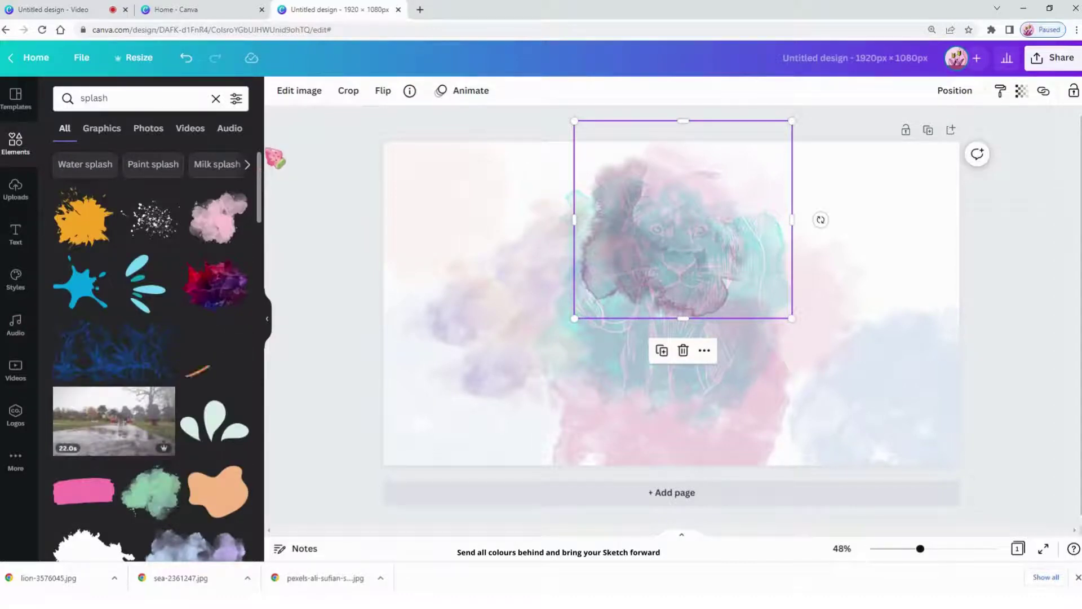
- Add the green watercolour splash at a reduced size beside the lion's lower left side and set its transparency value to 53
click(150, 496)
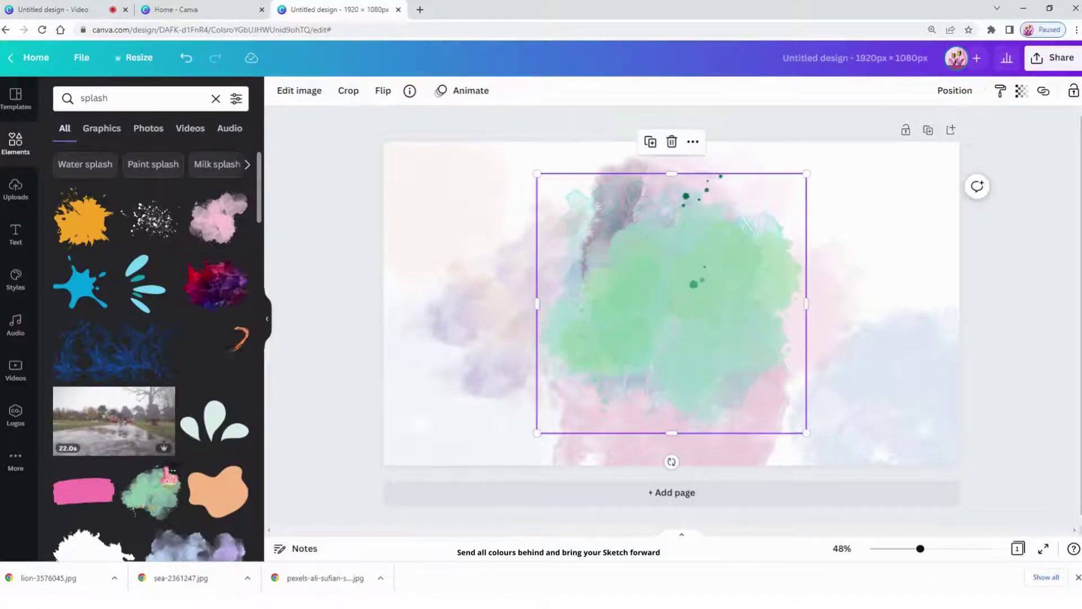
drag(613, 364, 485, 431)
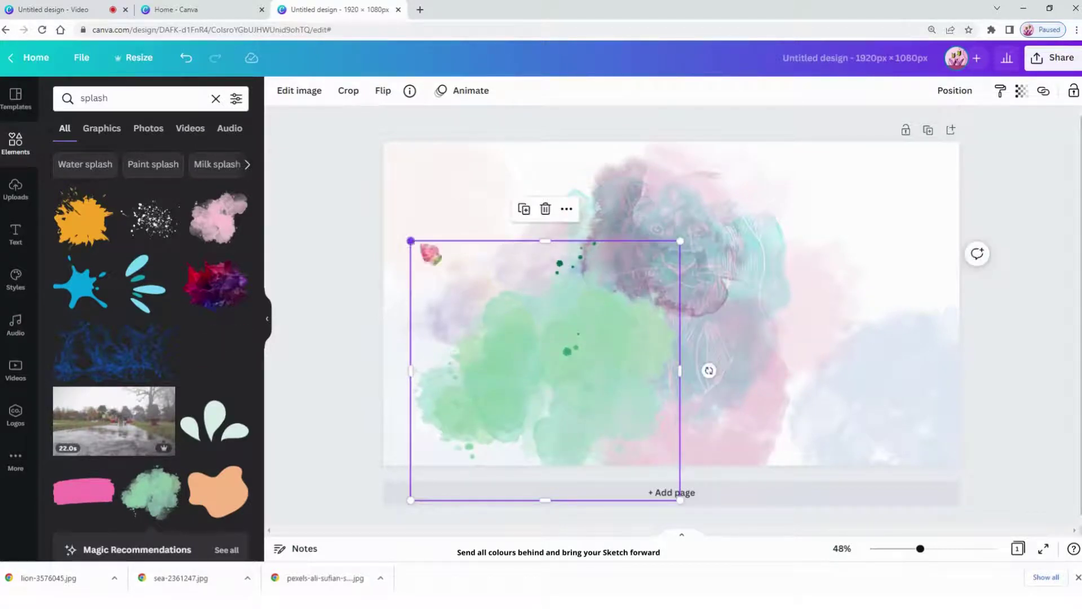
drag(411, 241, 503, 329)
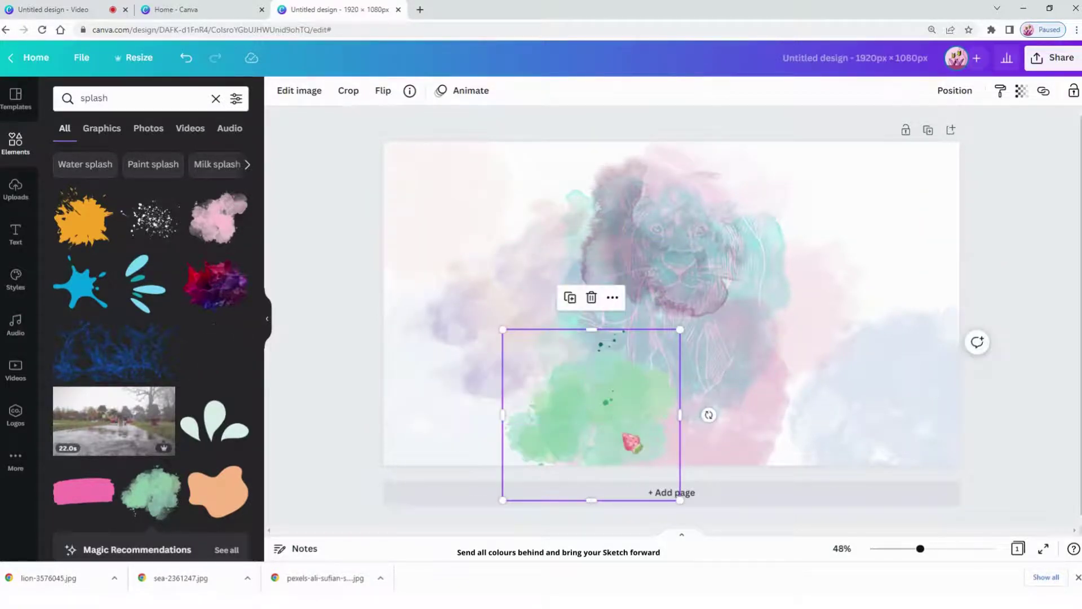
drag(604, 430, 576, 420)
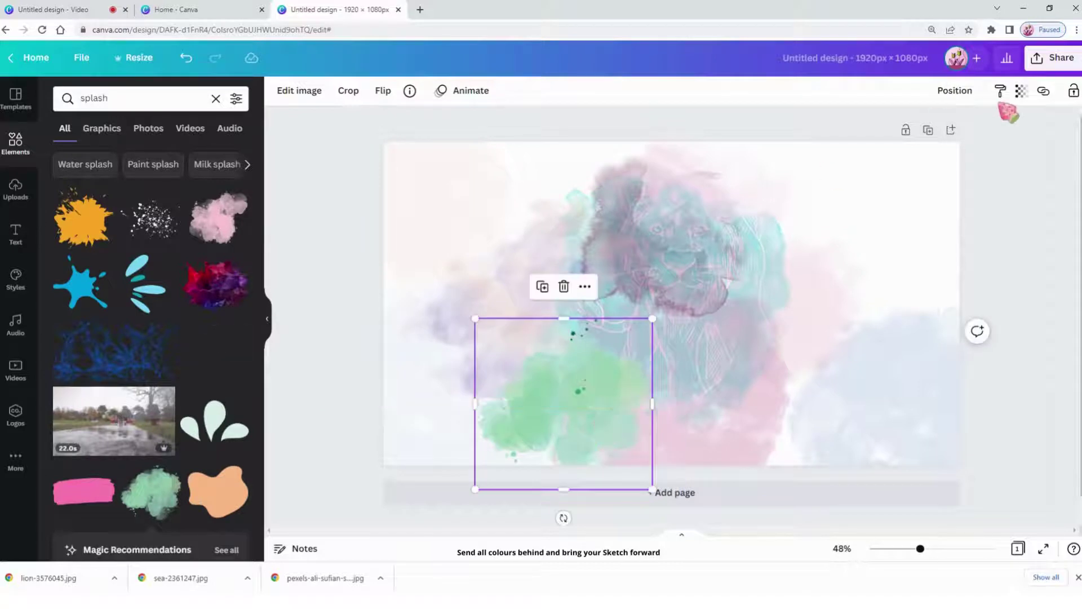
click(1021, 90)
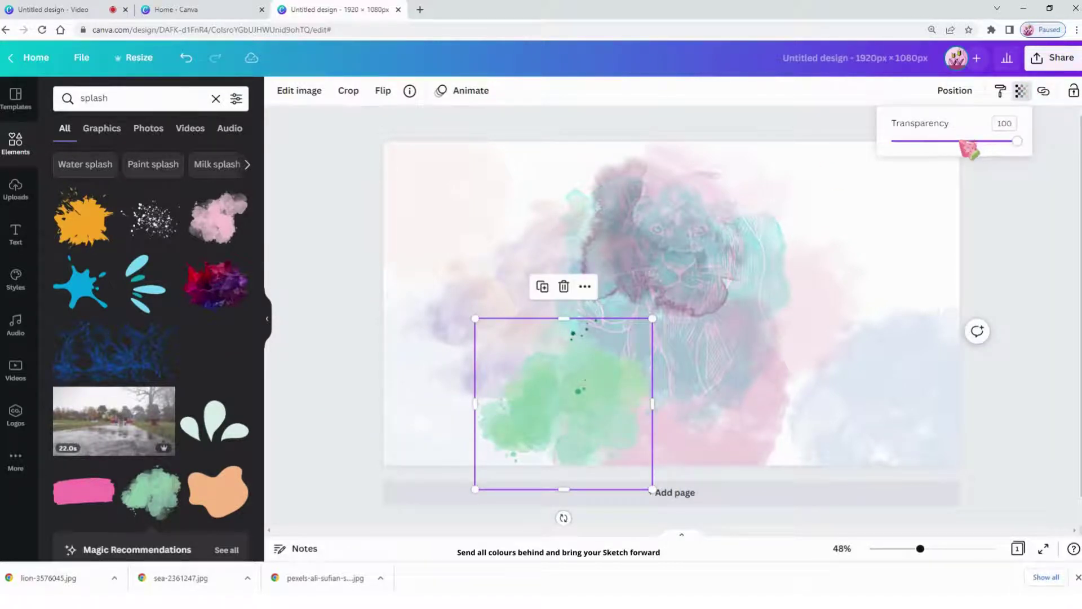
click(960, 142)
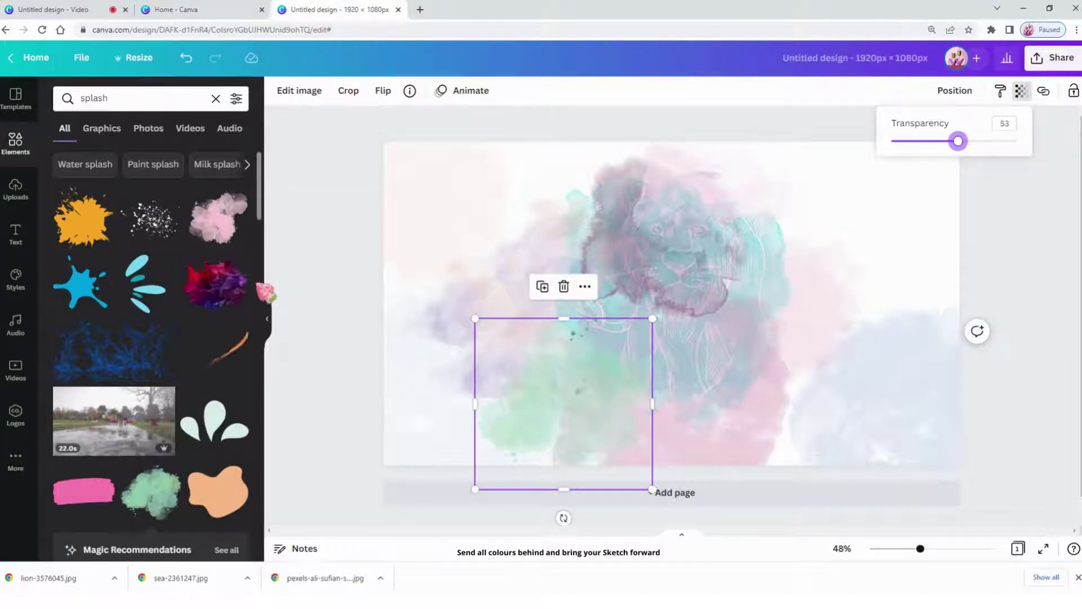
- Show all Magic Recommendations for the green splash and add the lavender watercolour splash to the page
drag(261, 213, 261, 260)
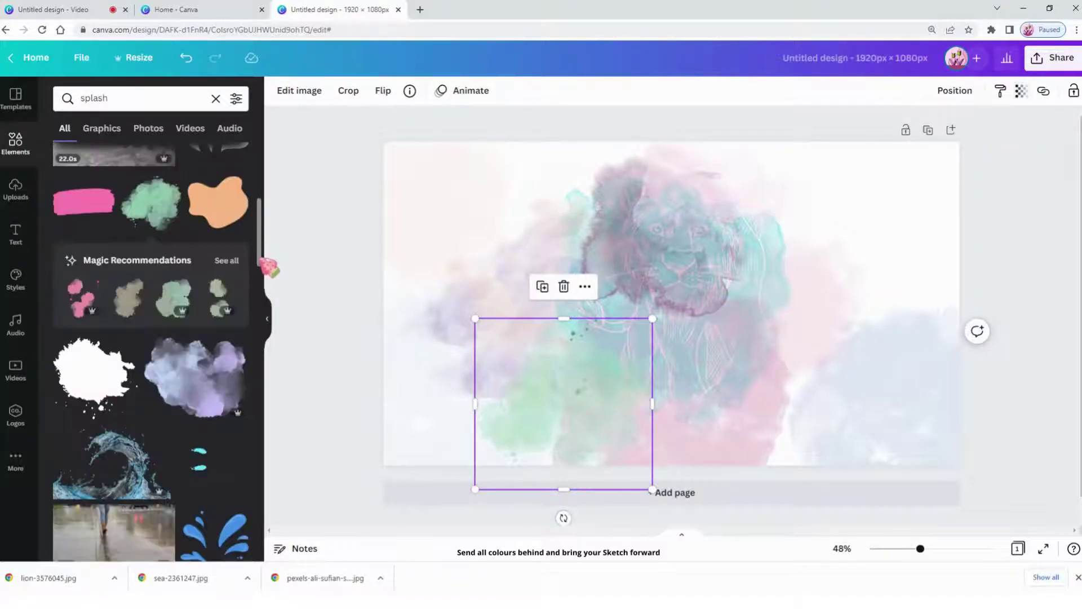
click(233, 260)
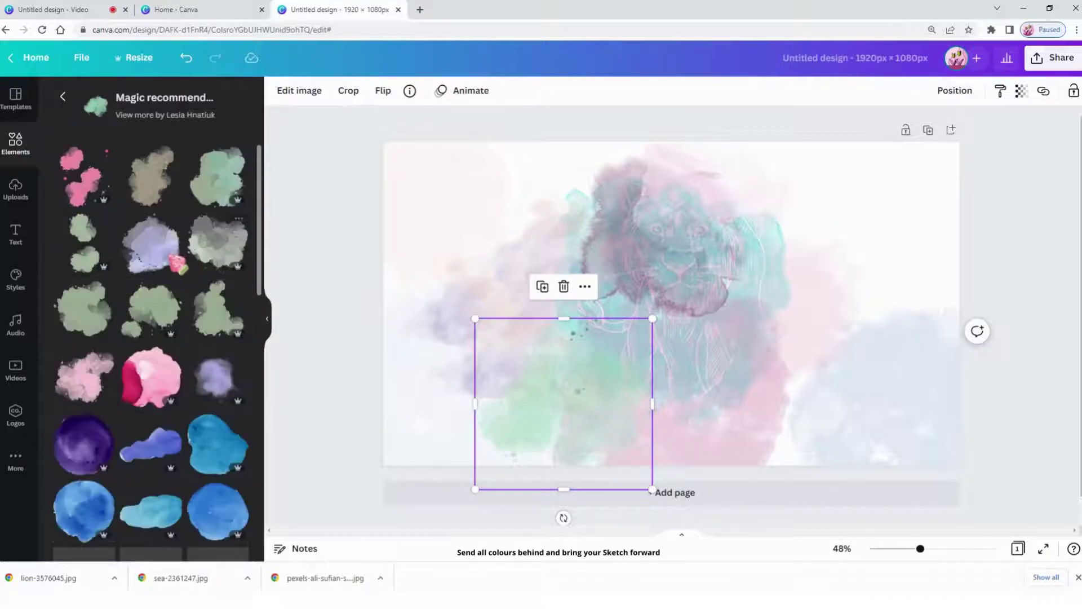
click(167, 264)
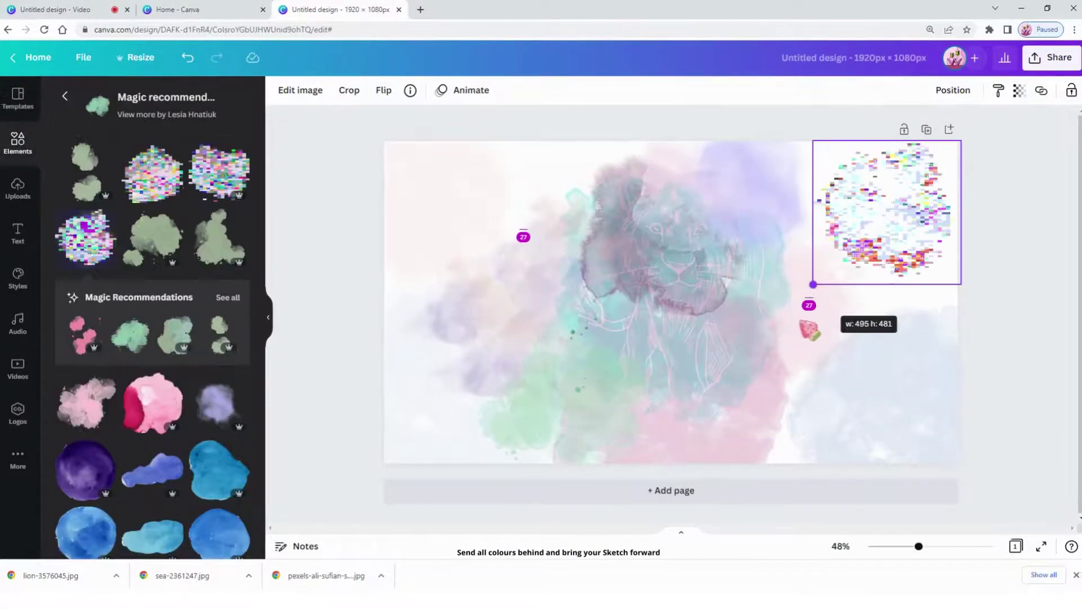
- Resize the sage green splash, place it to the right of the lion, and set its transparency value to 38
drag(809, 302, 785, 363)
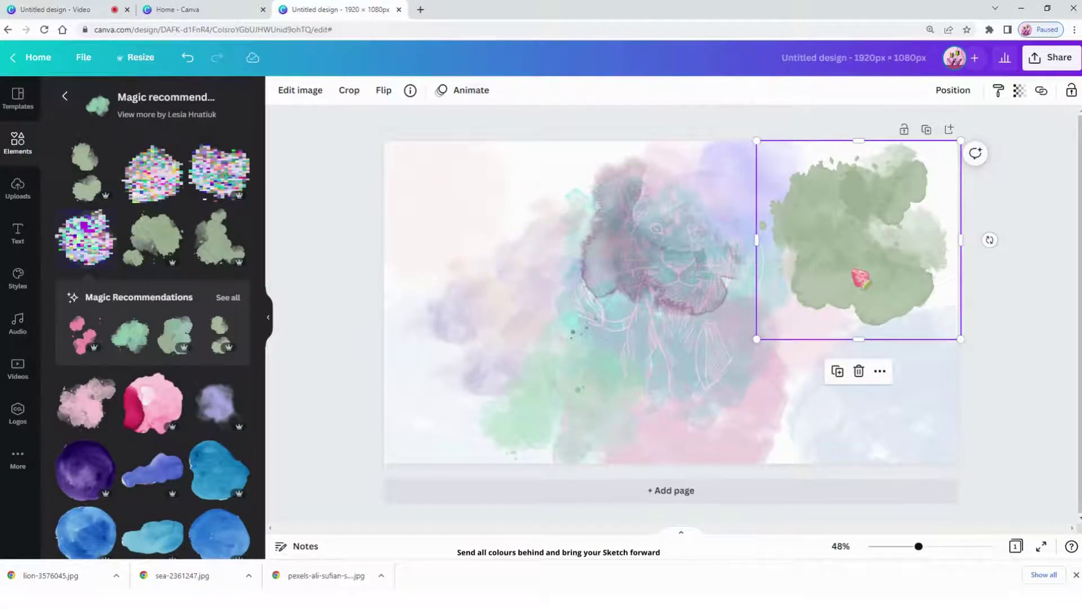
drag(861, 277, 815, 379)
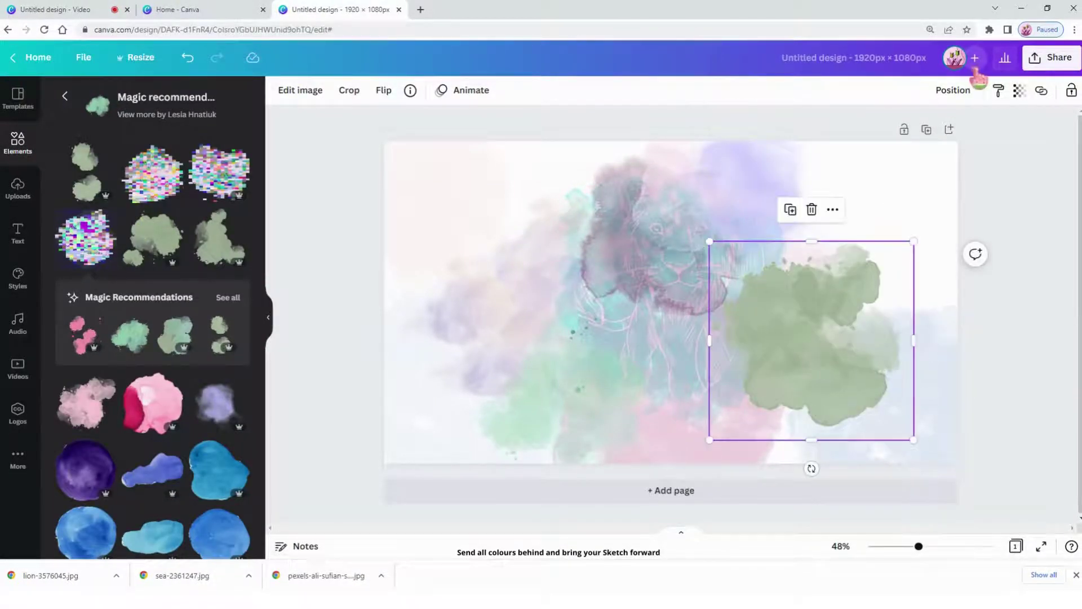
click(1022, 90)
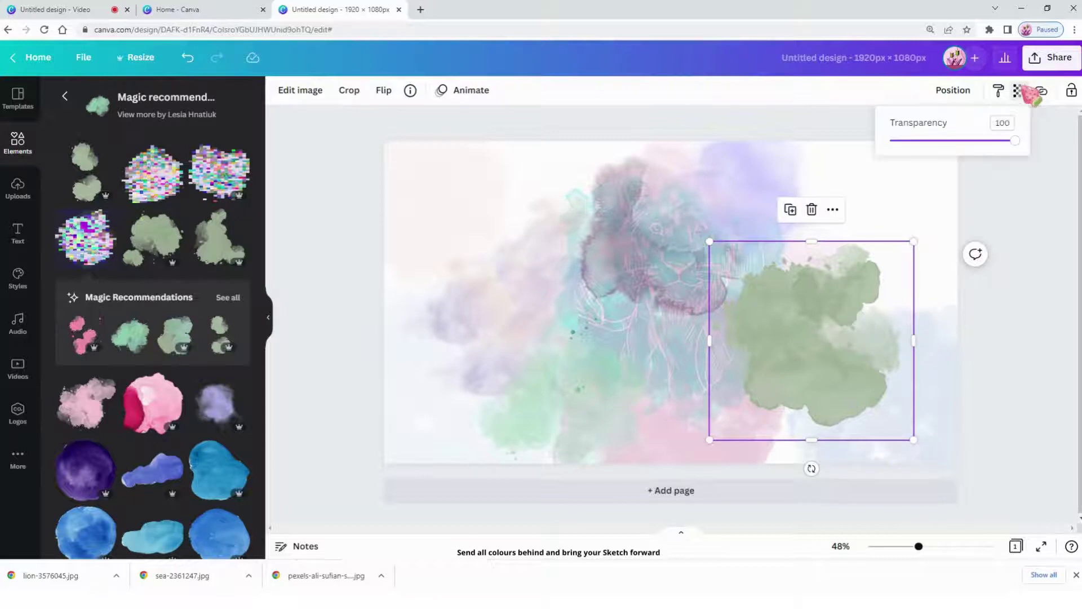
click(938, 140)
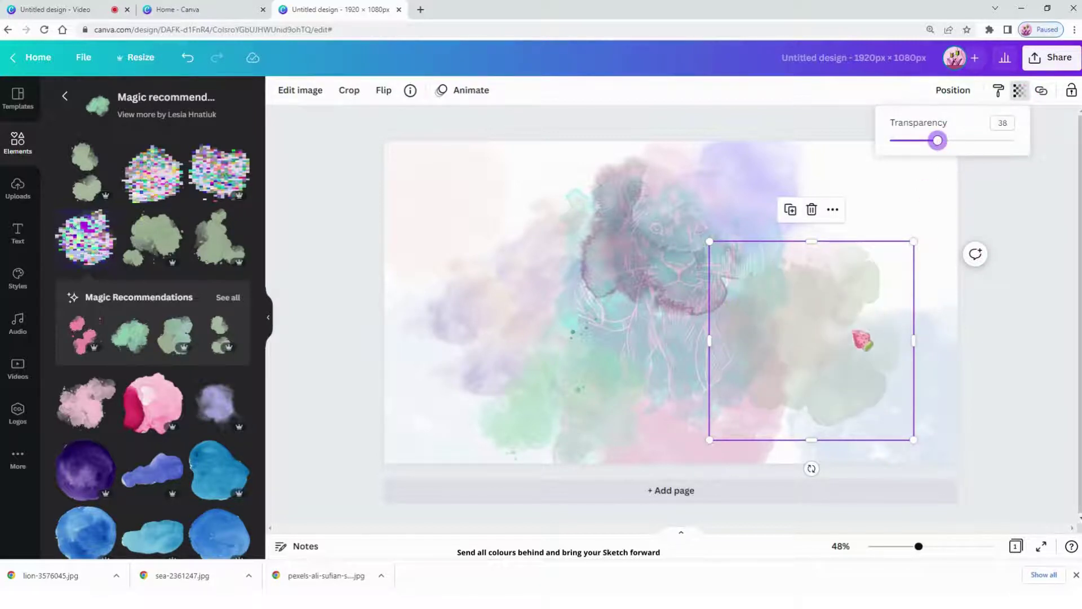
drag(821, 348, 848, 320)
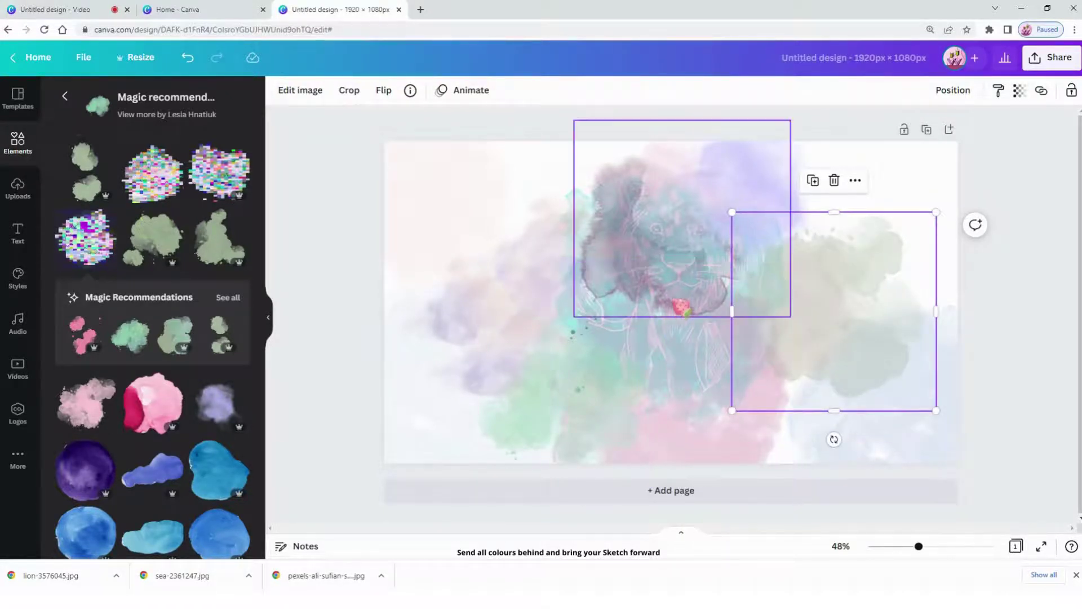
- Send the plum splash over the lion's head and the sage green splash on its right backward in the layer order
click(682, 307)
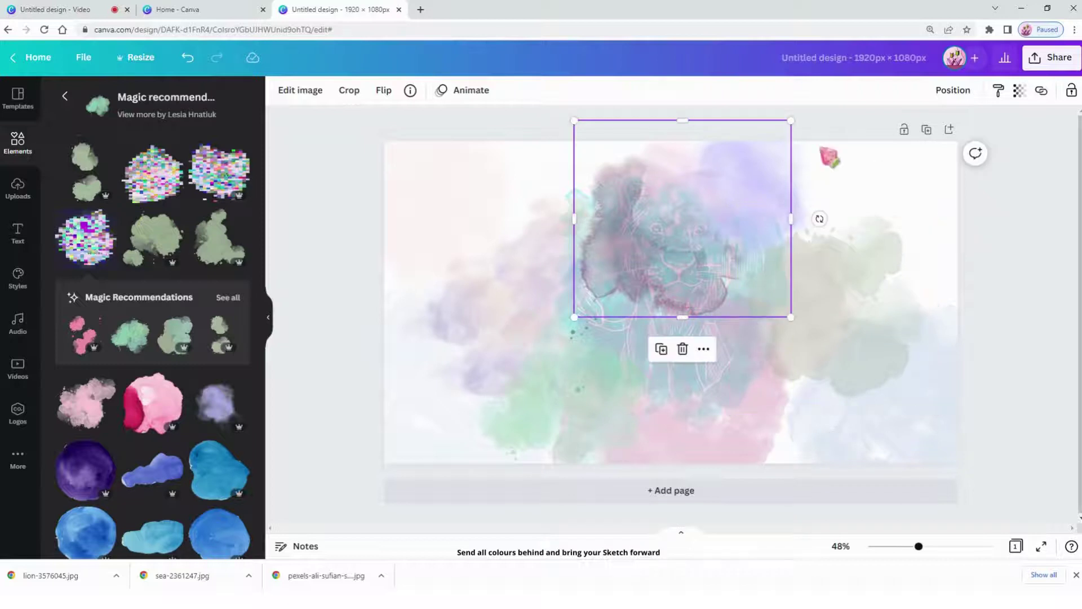
click(955, 91)
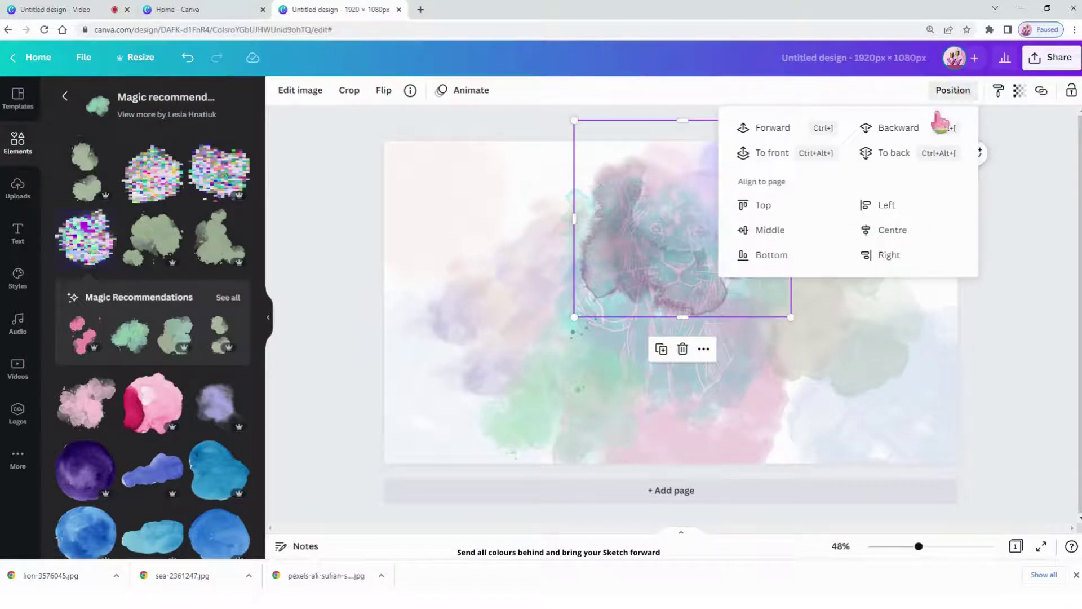
click(905, 134)
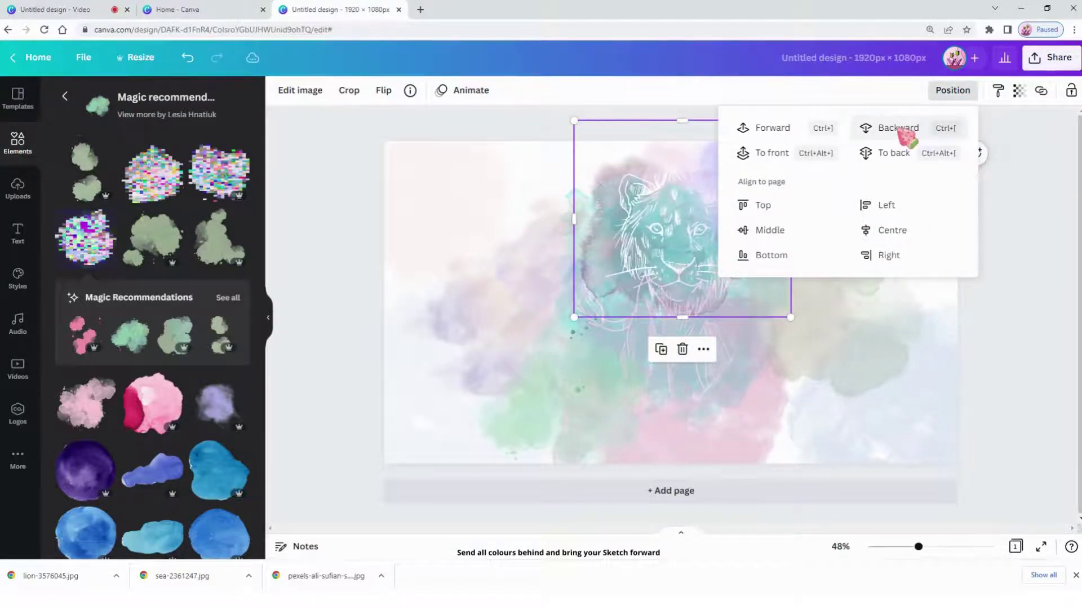
click(860, 365)
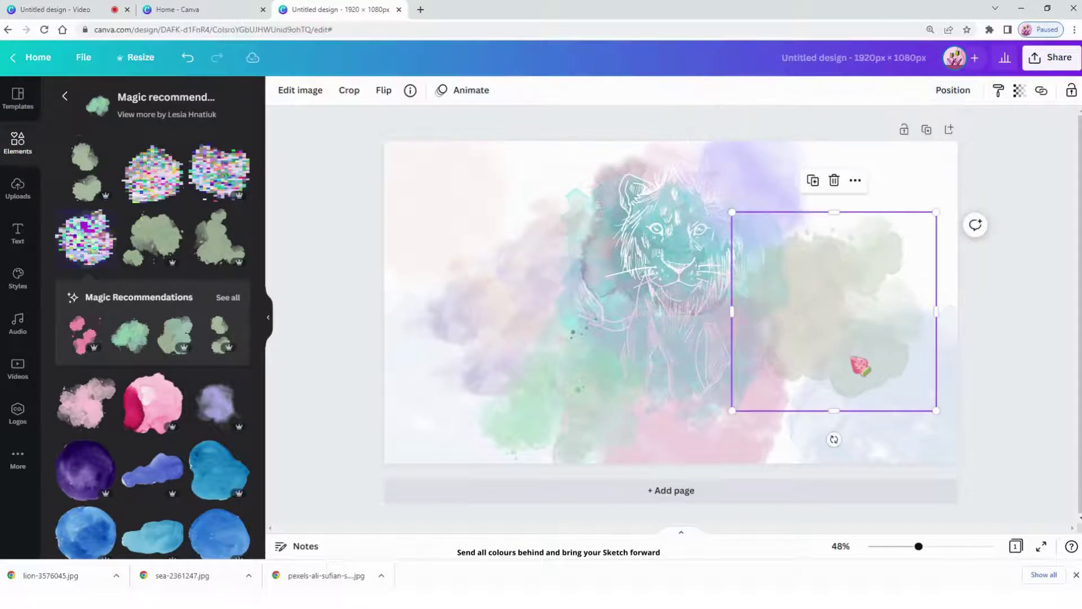
click(962, 93)
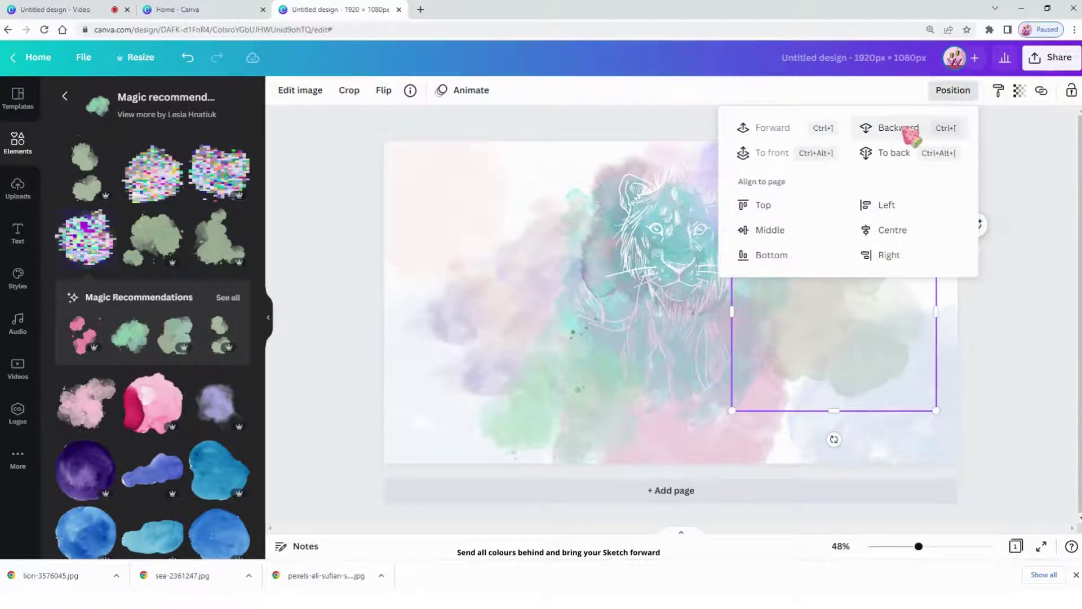
- Send the pink splash at the lion's feet backward to the lowest layer
click(714, 424)
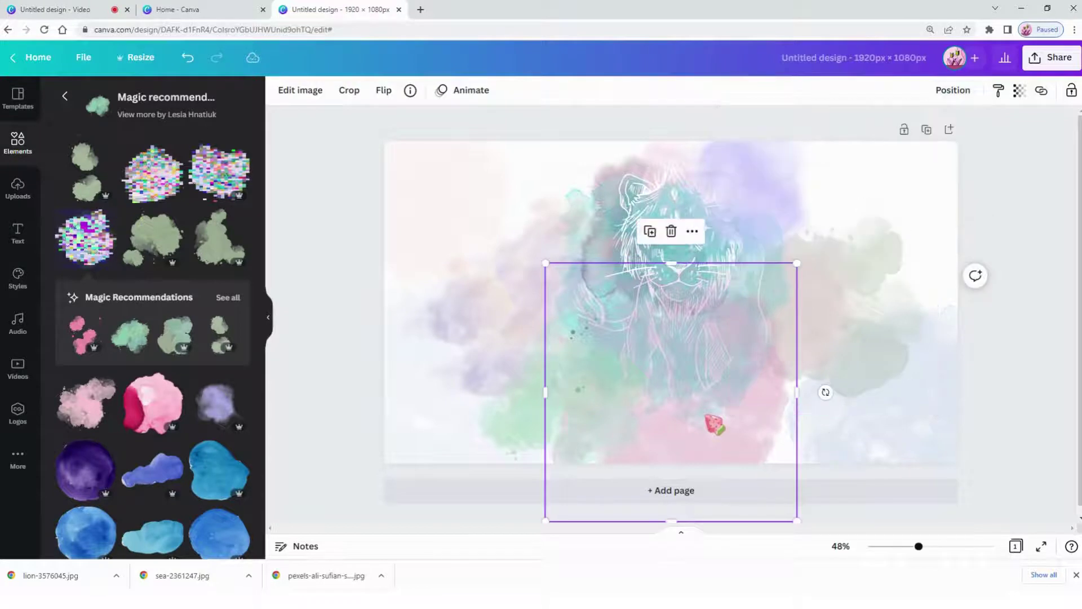
click(965, 95)
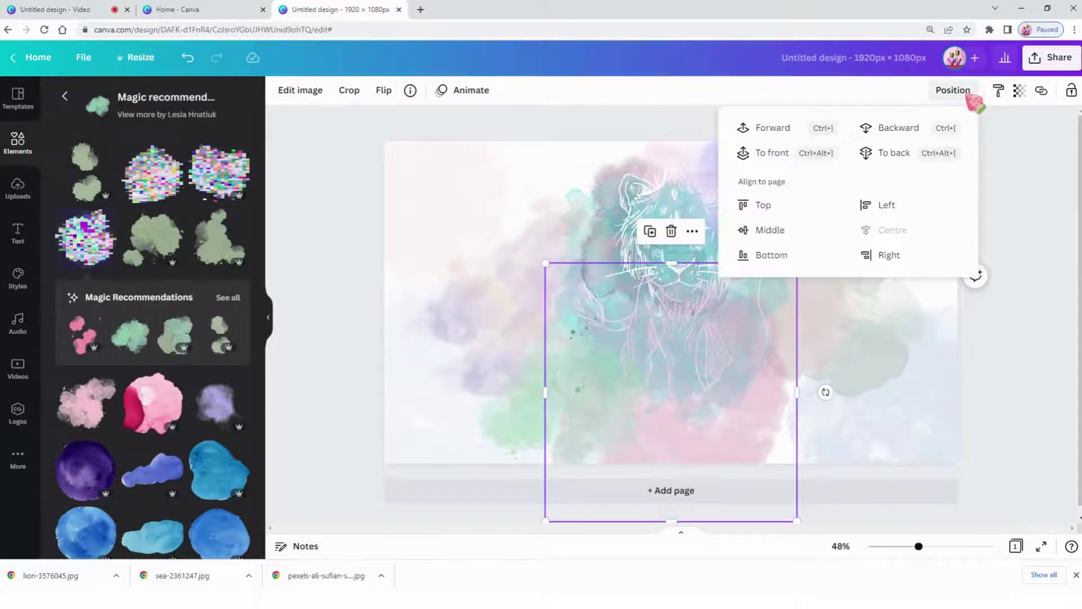
click(901, 140)
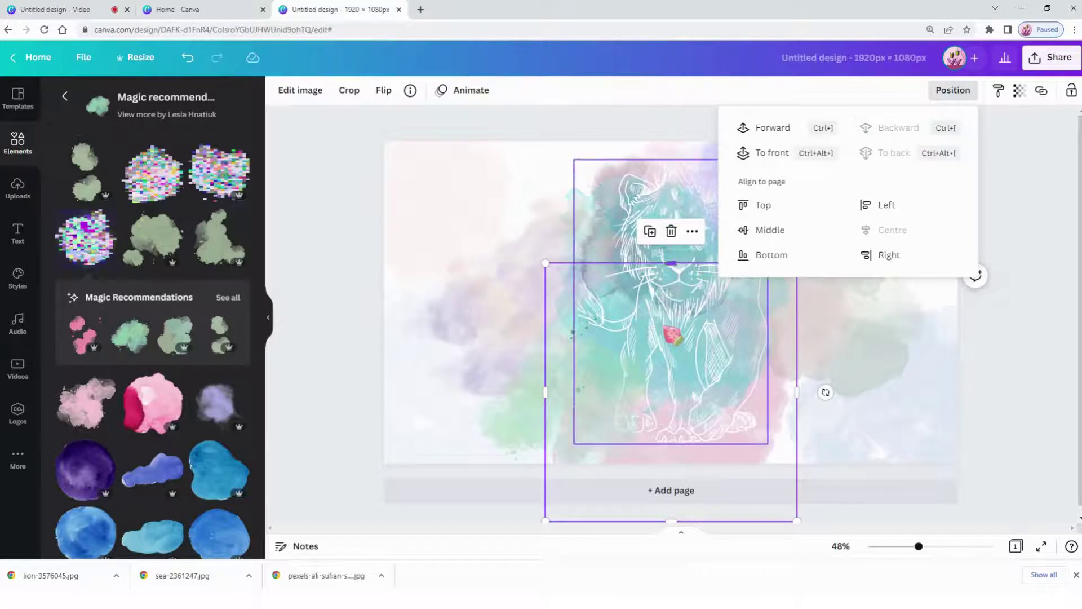
- Bring the white lion sketch forward in front of all the watercolour splashes
click(671, 304)
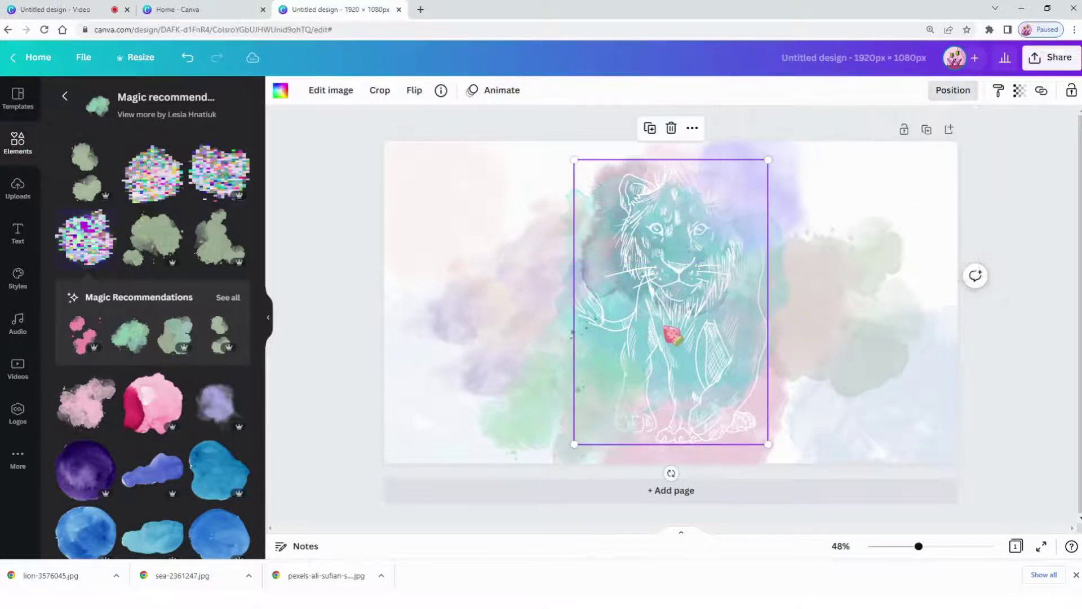
click(956, 97)
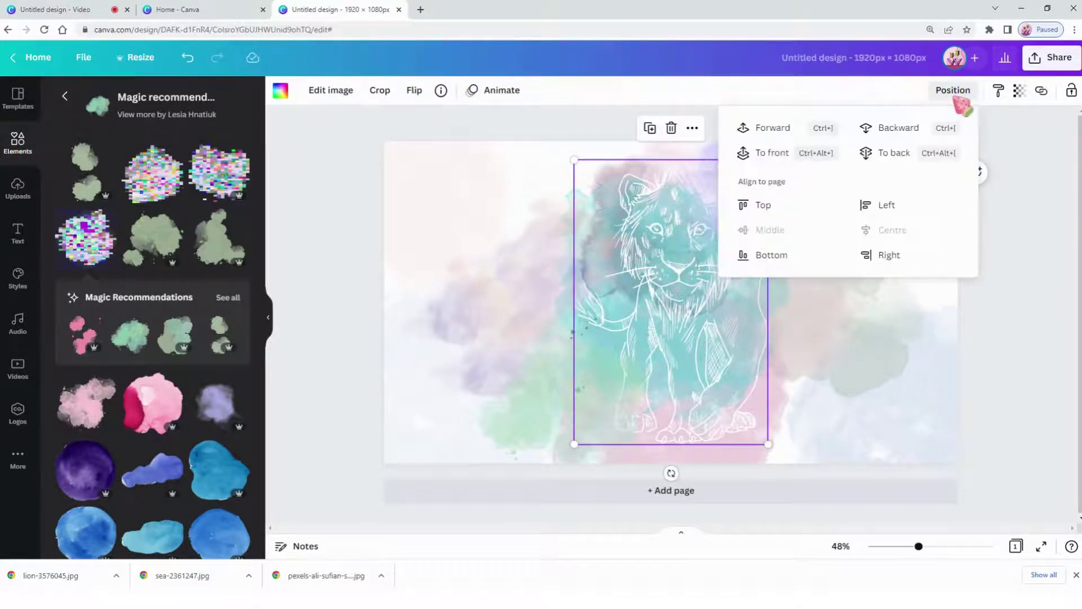
click(788, 131)
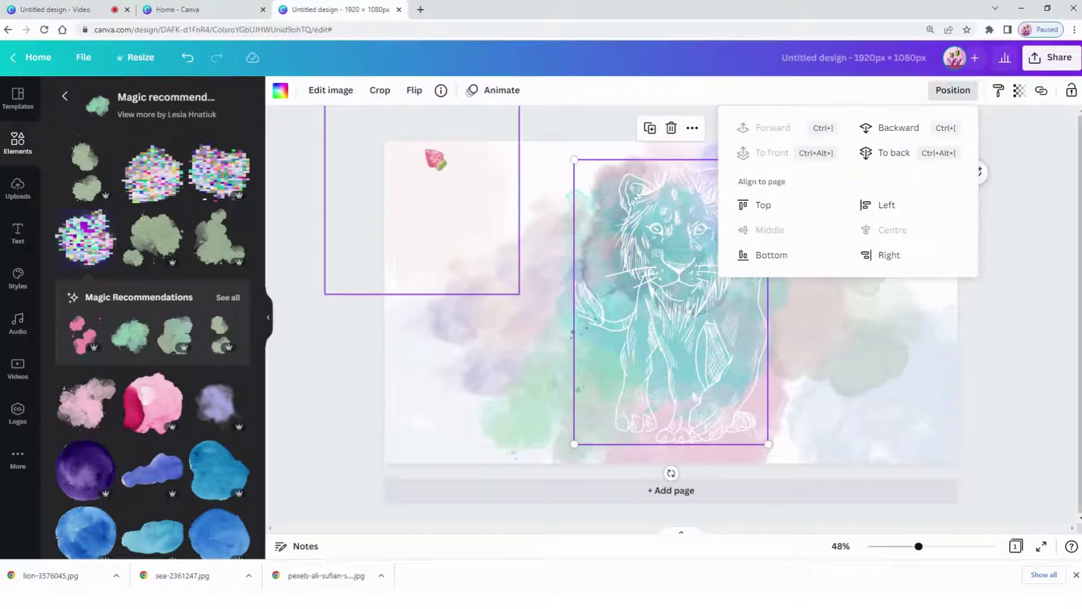
click(1035, 364)
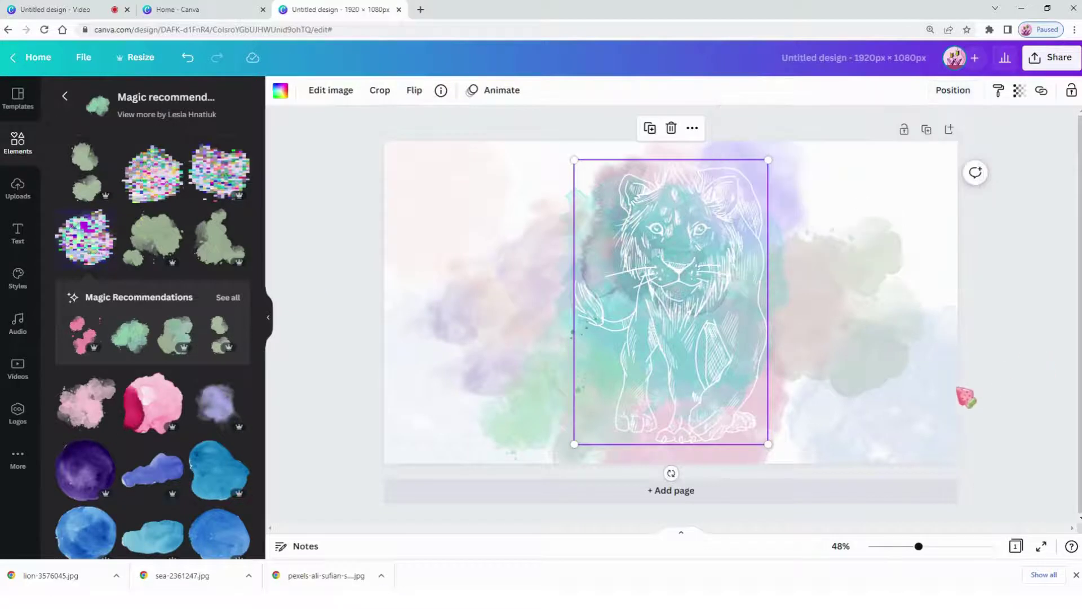
- Try pale pink, mauve and light blue photo colours as the page background, and settle on black
click(967, 164)
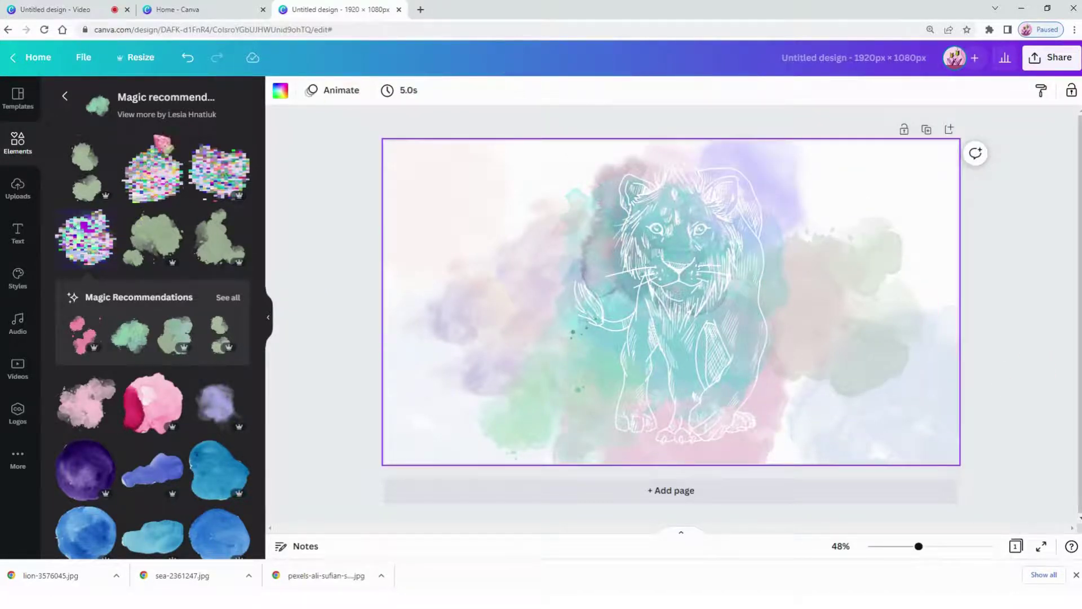
click(281, 91)
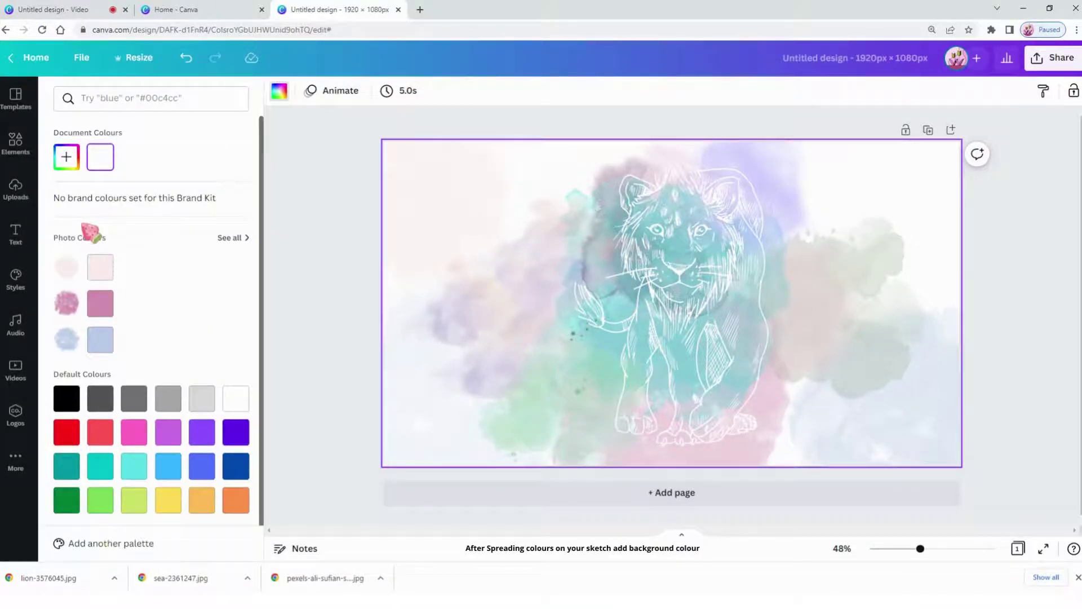
click(99, 270)
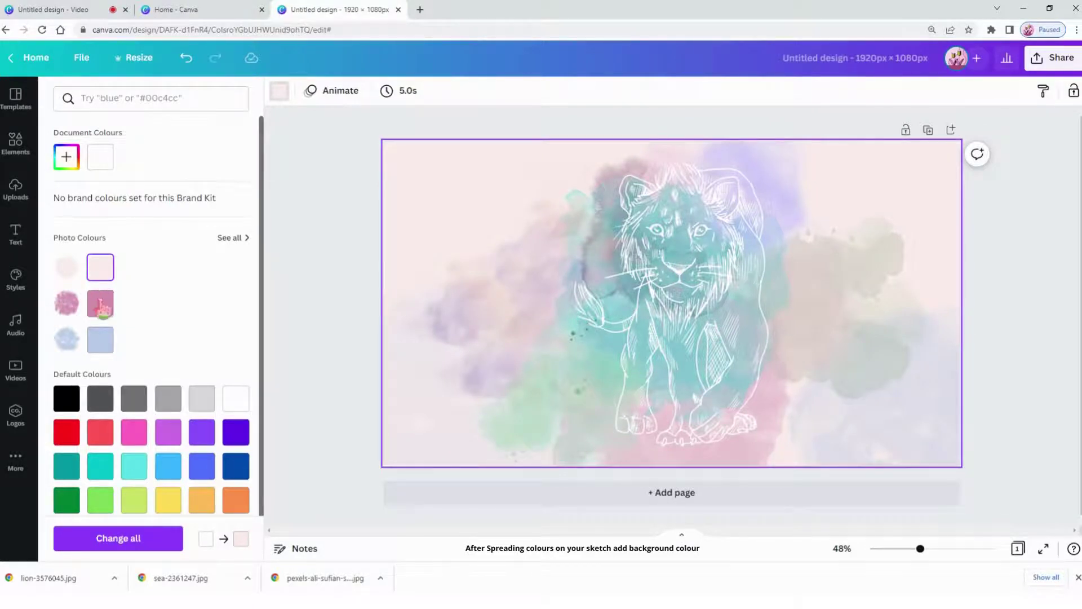
click(101, 304)
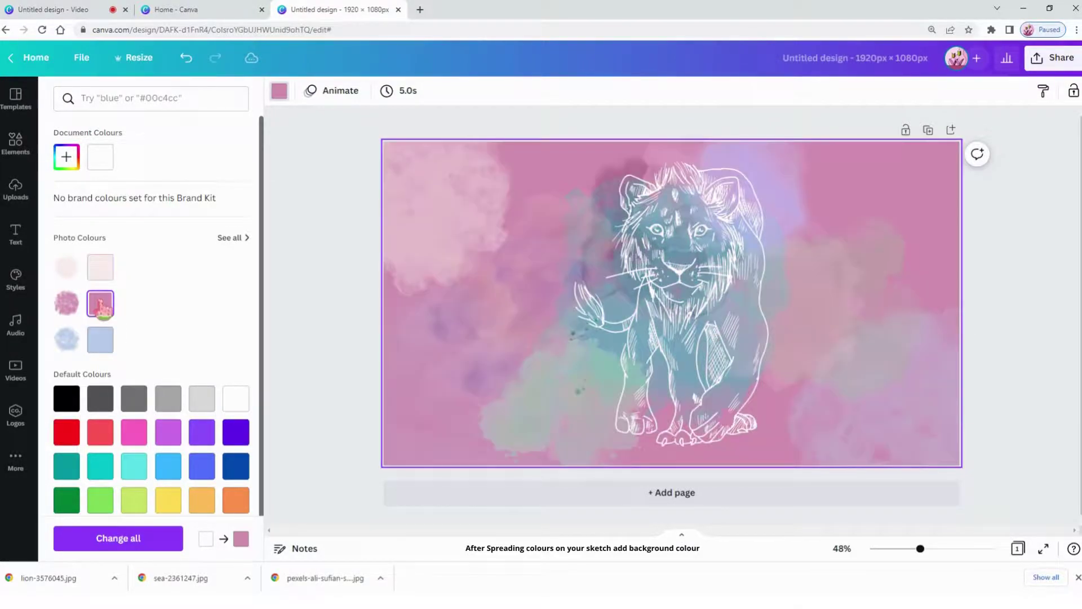
click(107, 348)
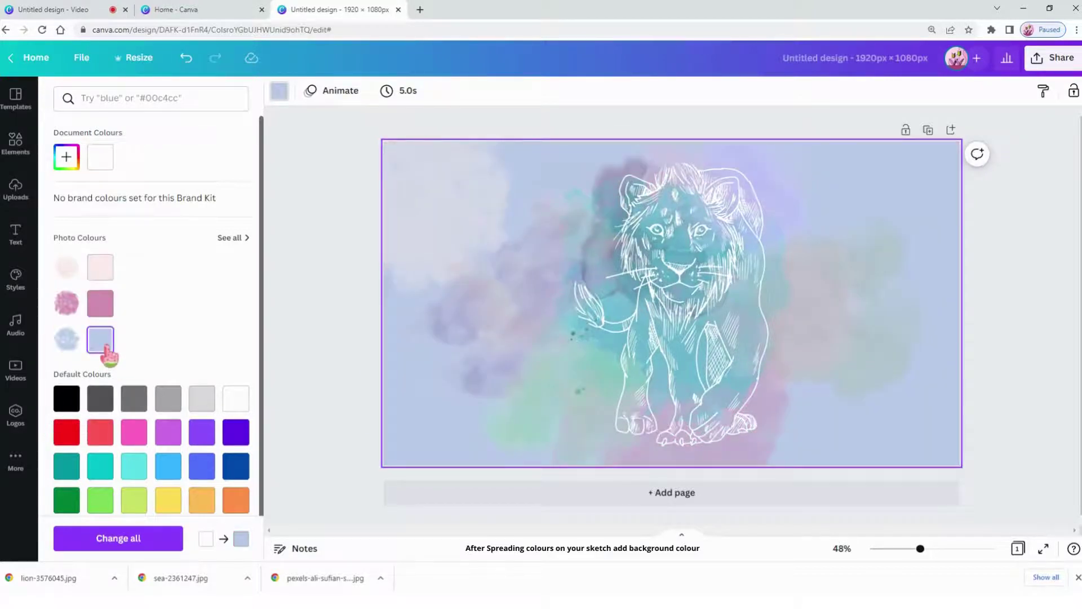
click(66, 410)
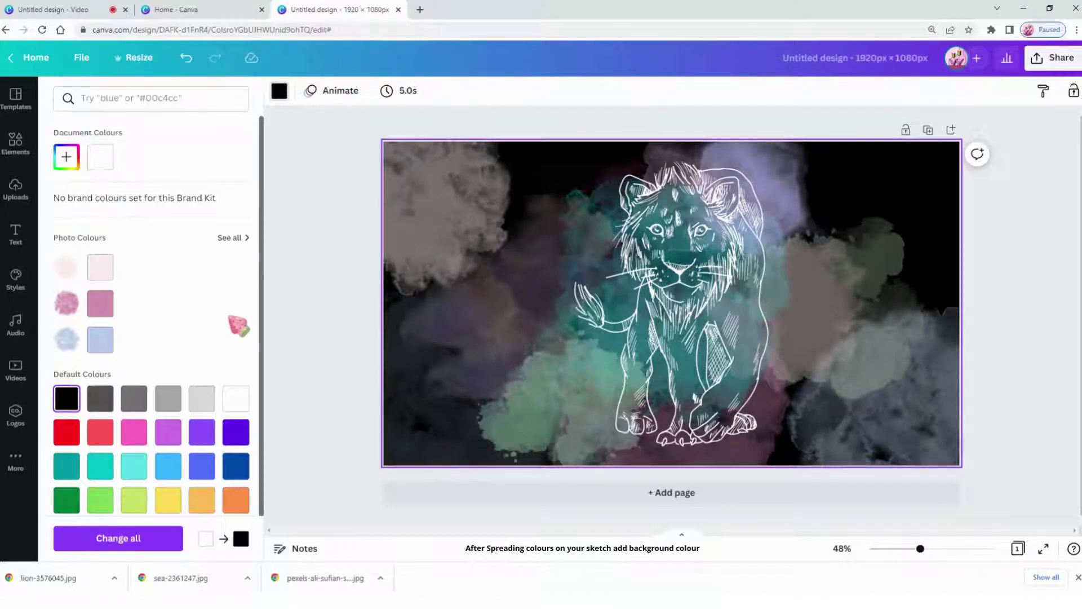
click(310, 363)
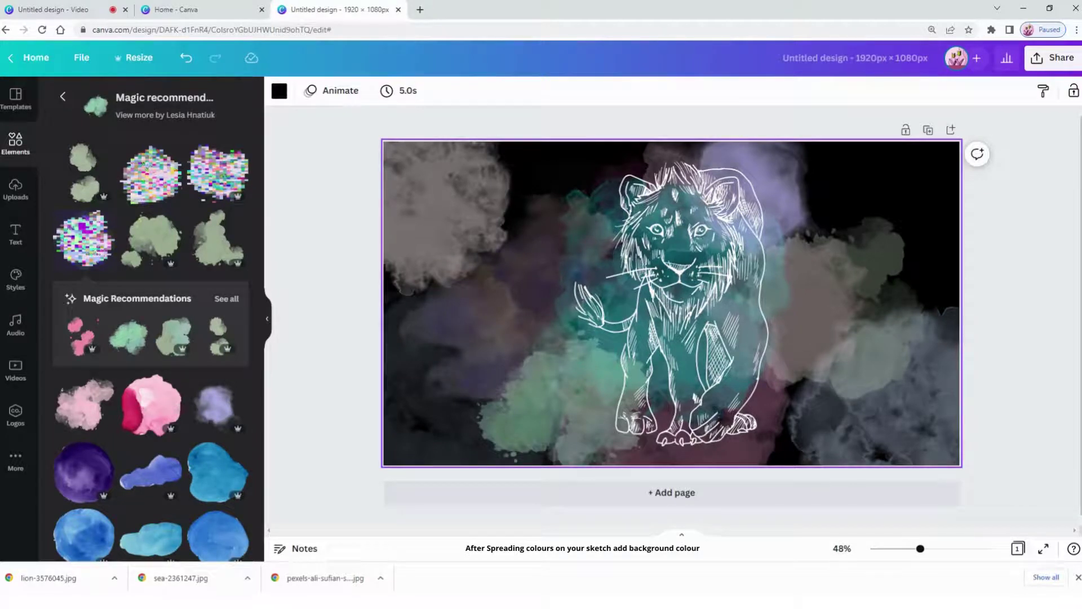
- Enlarge the white lion sketch slightly and move it down so its feet reach the page's lower edge
click(676, 345)
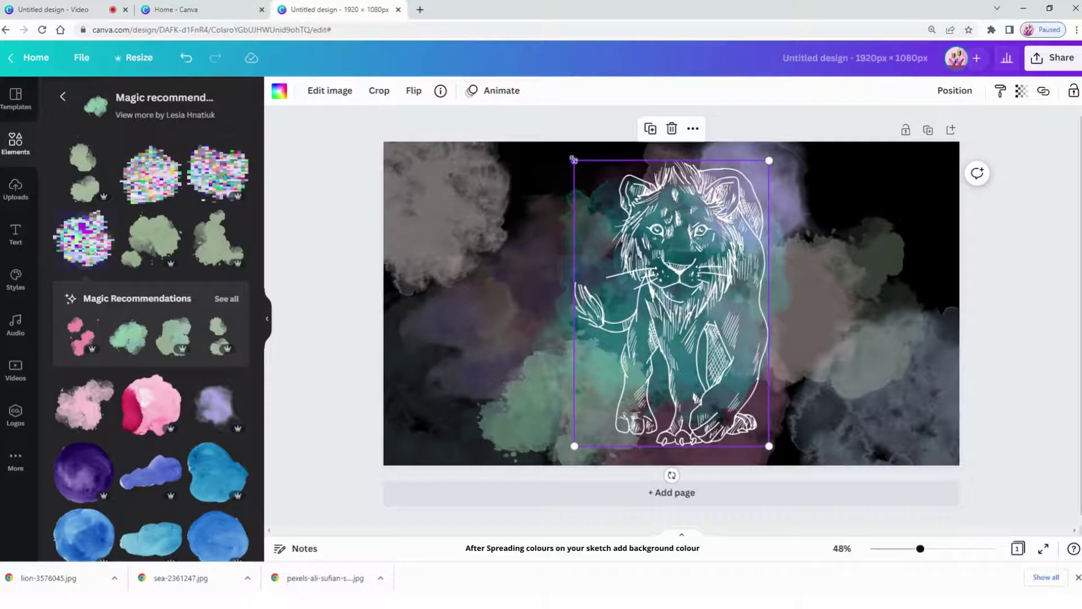
mouse_move(574, 160)
mouse_down()
mouse_move(542, 159)
mouse_move(564, 146)
mouse_up()
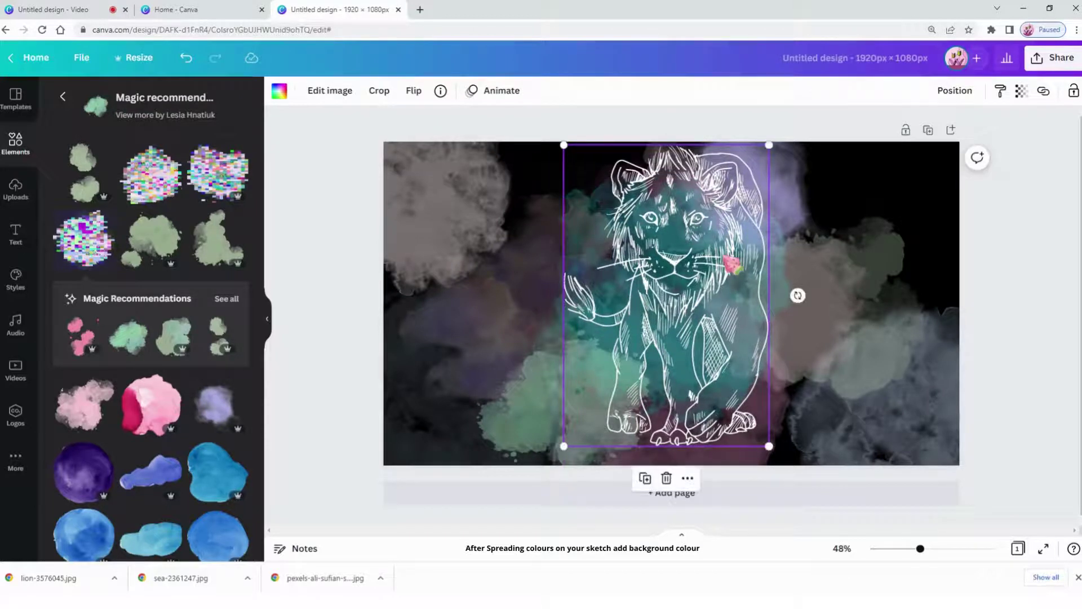
drag(732, 264, 726, 282)
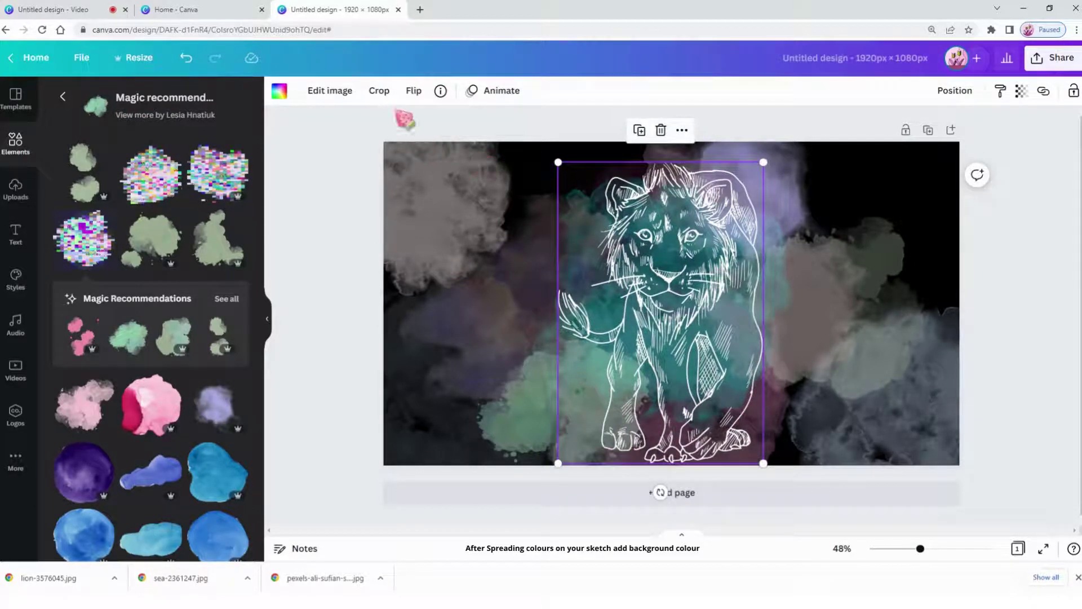
- Crop the lower part of the lion sketch away, keeping only the head, chest and tail
click(380, 90)
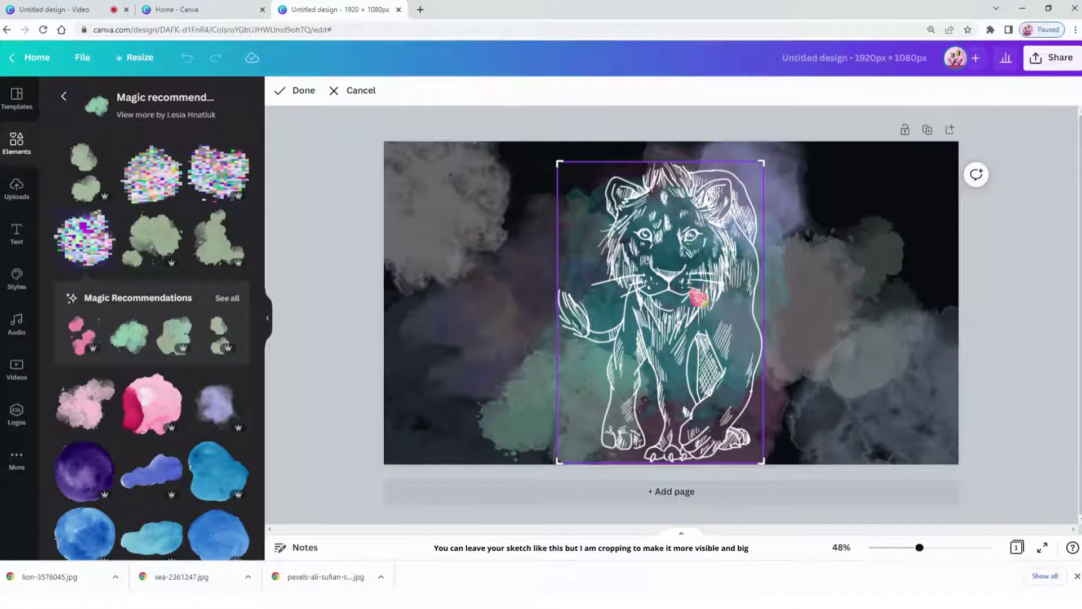
drag(557, 460, 557, 462)
drag(682, 324, 778, 348)
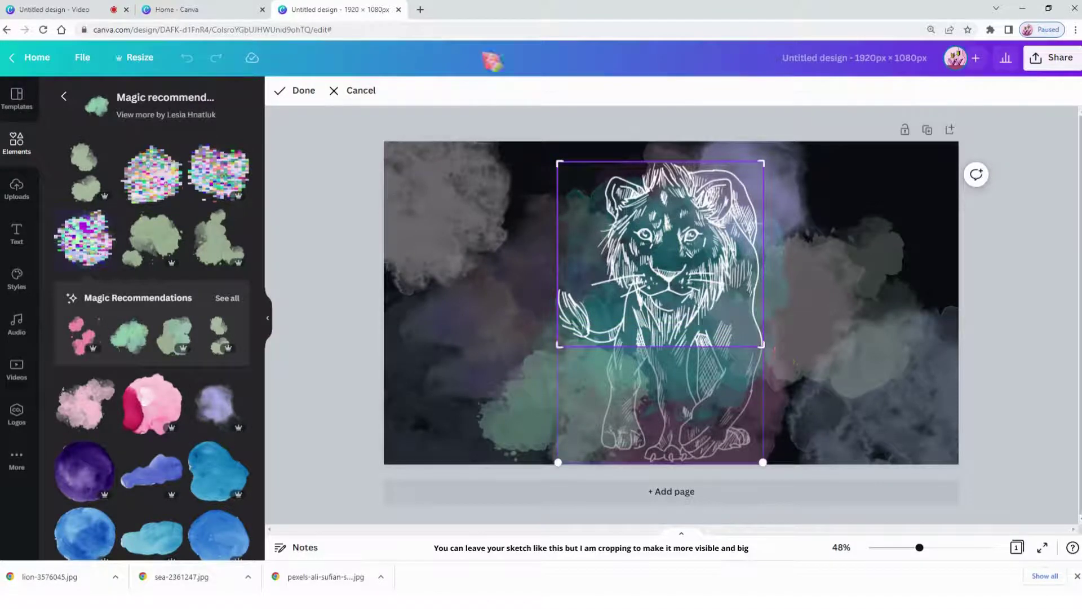
click(304, 93)
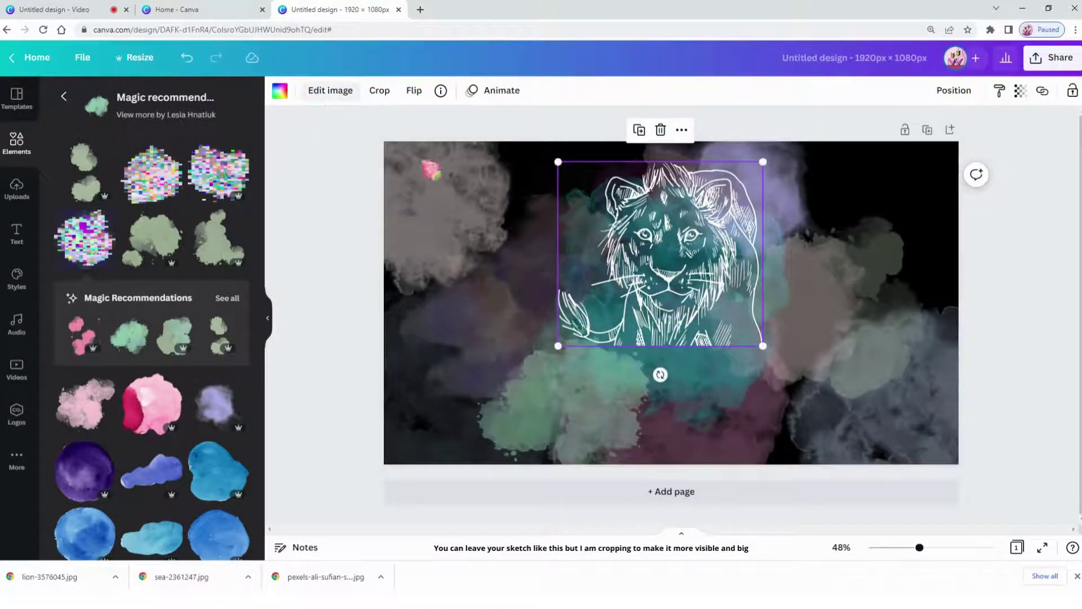
- Enlarge the cropped lion sketch and centre it on the page within the canvas edges
drag(660, 253, 671, 295)
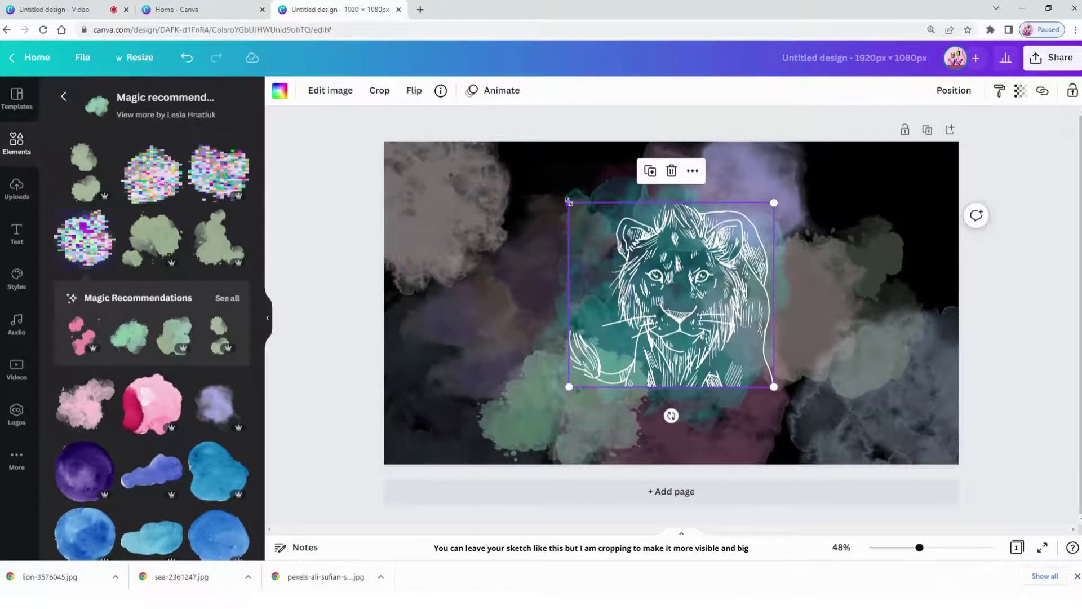
drag(569, 203, 513, 153)
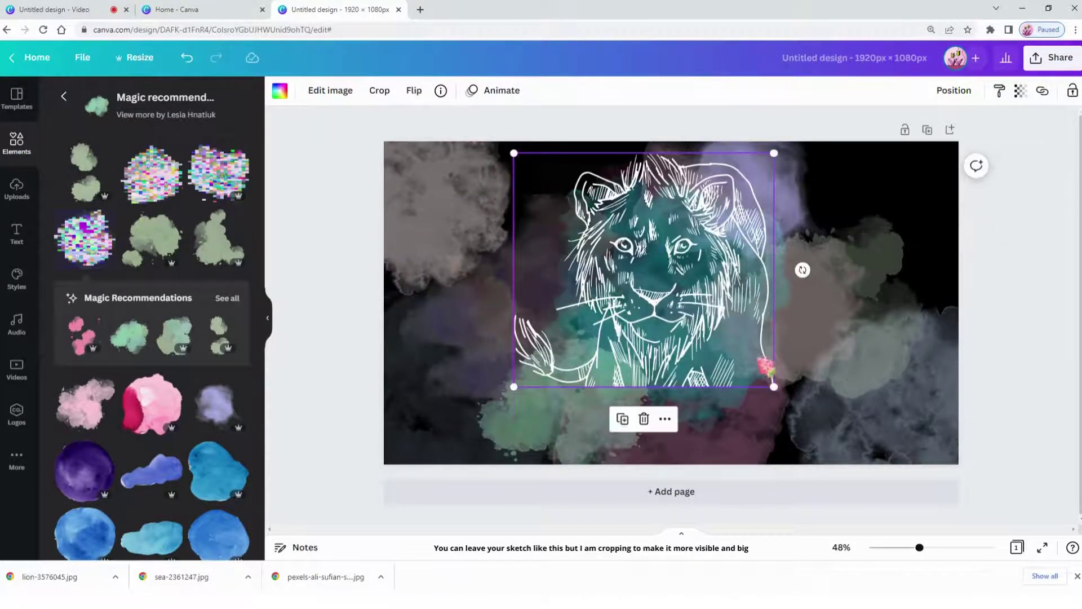
drag(774, 387, 844, 431)
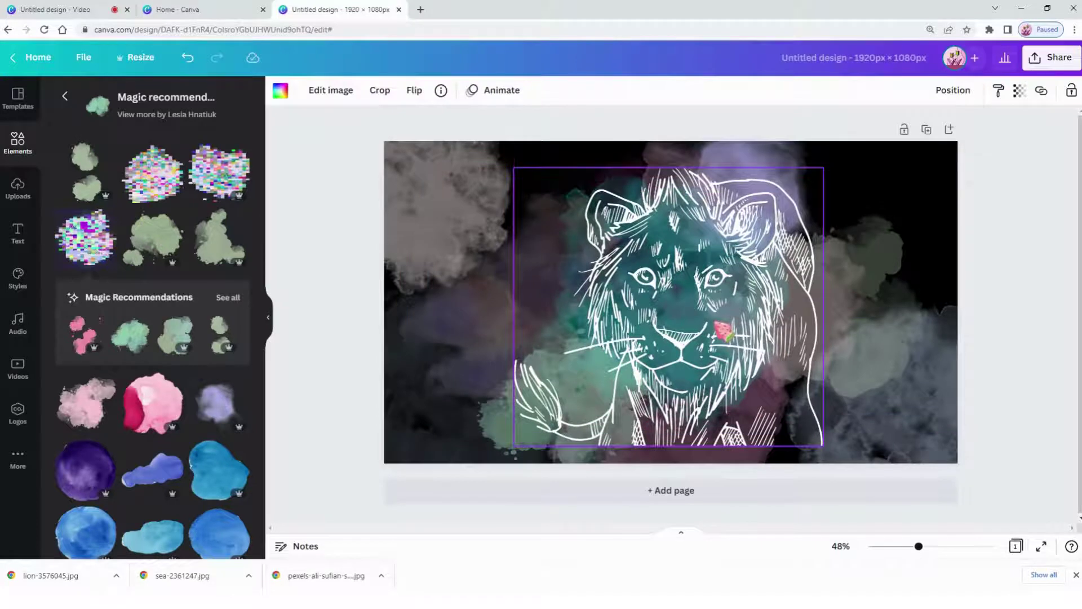
key(shift+Left)
key(shift+Up)
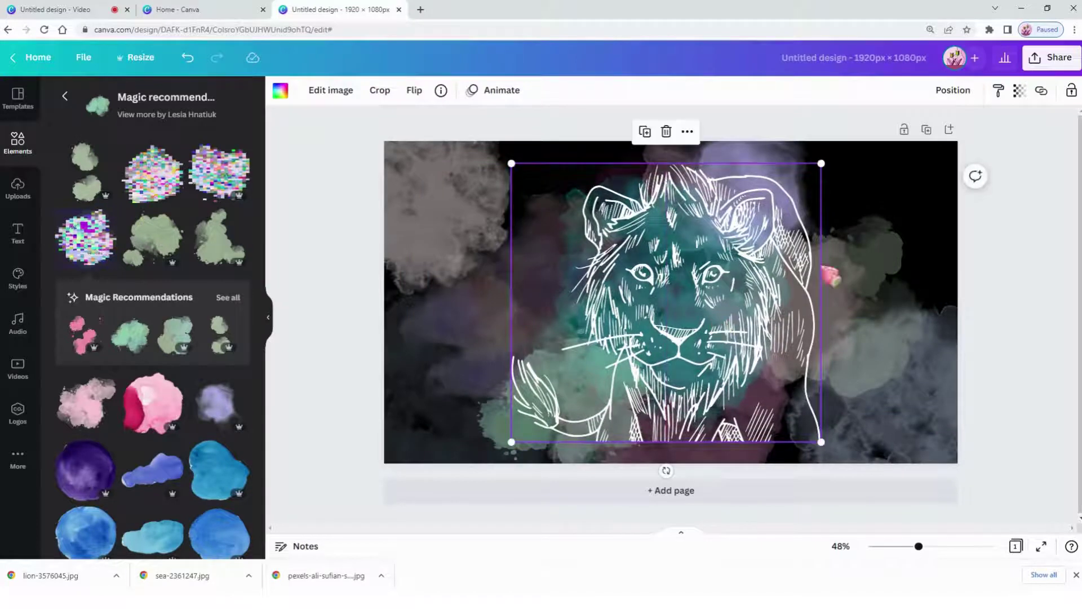
click(1039, 275)
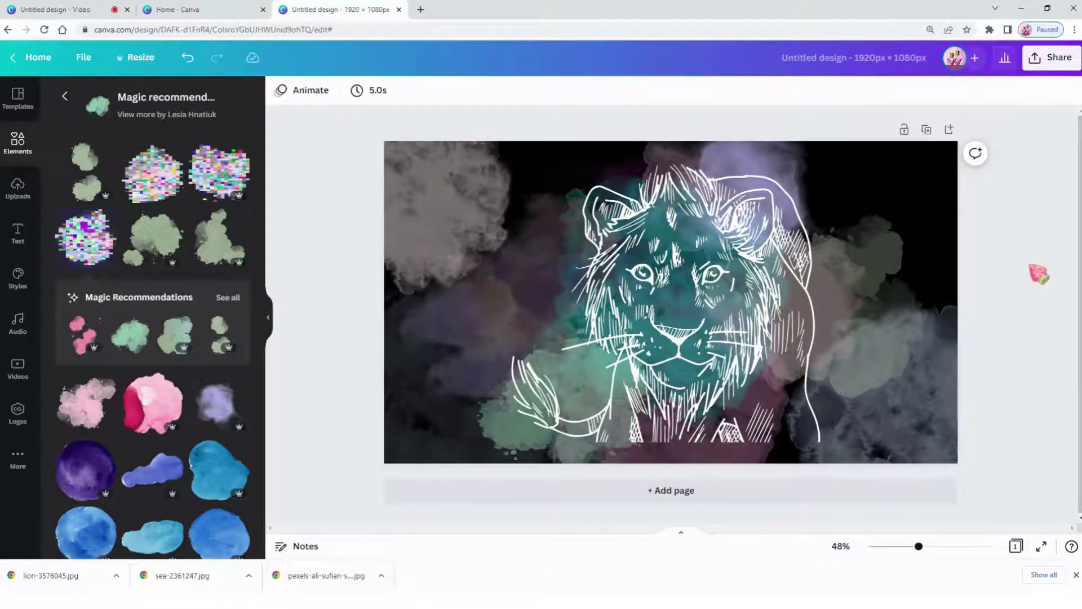
- Enlarge the lion sketch further so it meets the page's lower edge and extends slightly past the upper edge
click(758, 309)
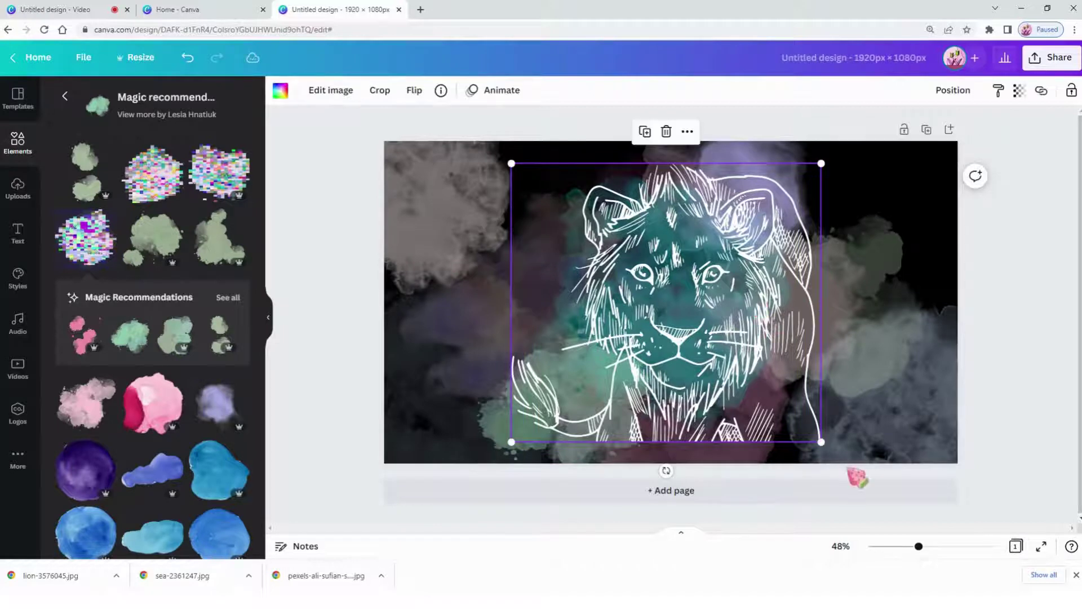
drag(838, 461, 845, 463)
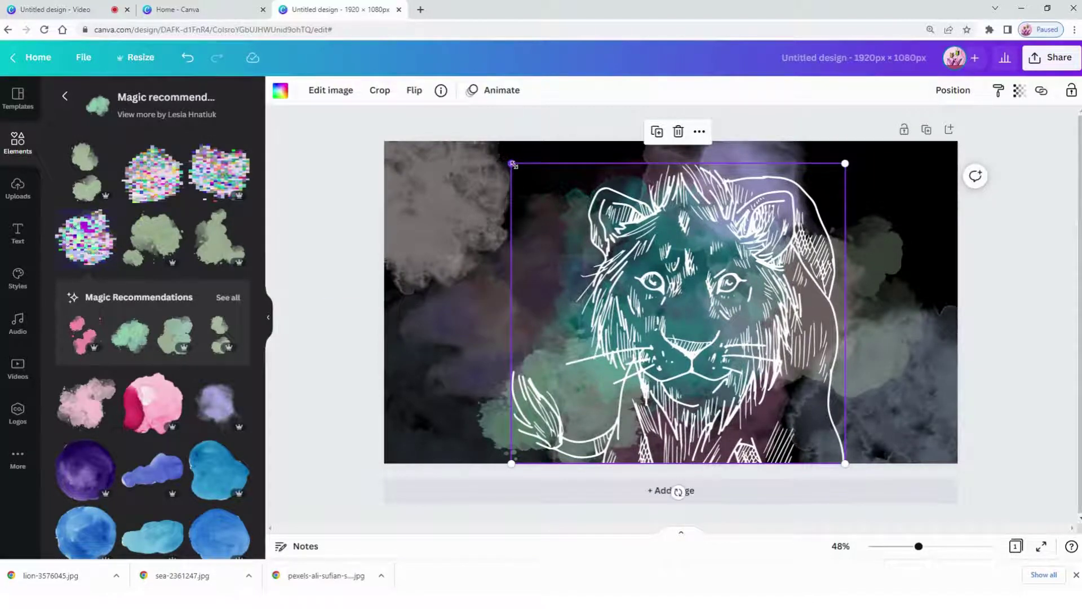
drag(512, 164, 490, 129)
click(1021, 228)
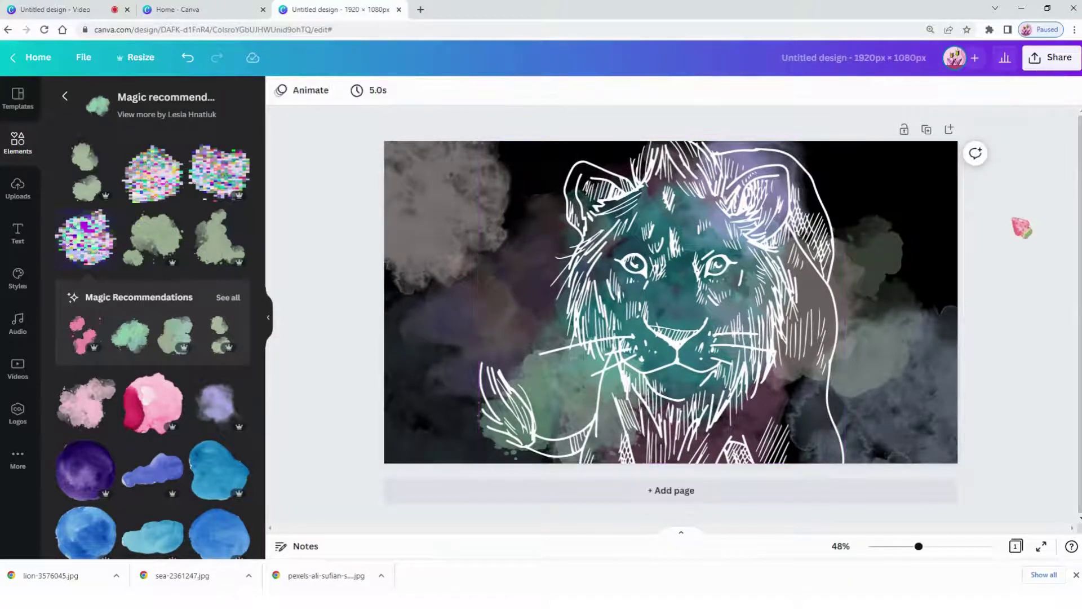
- Rename the design as Lion
click(1057, 67)
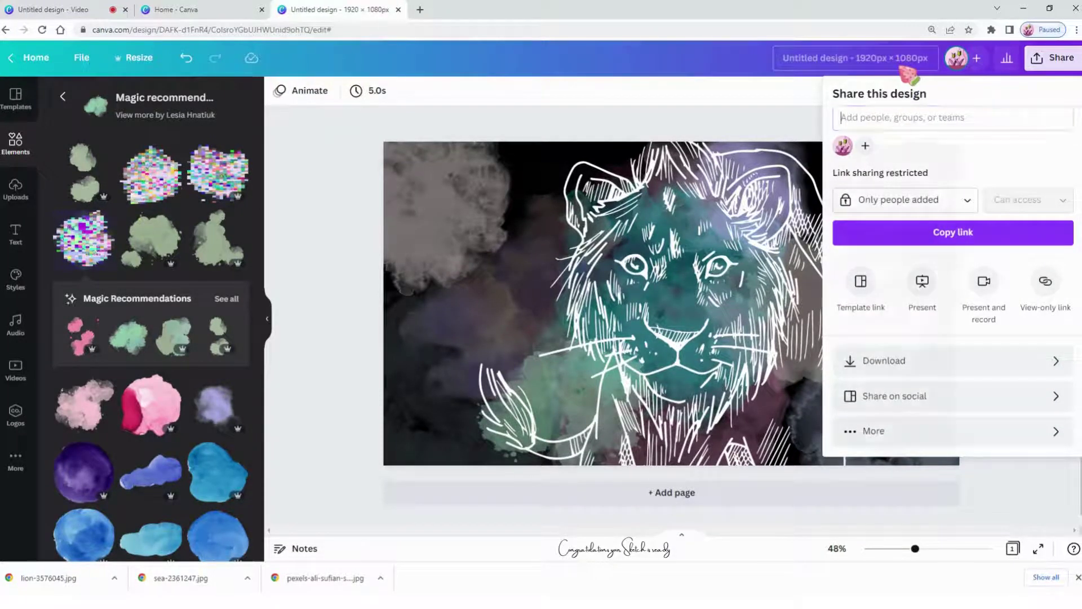
click(937, 67)
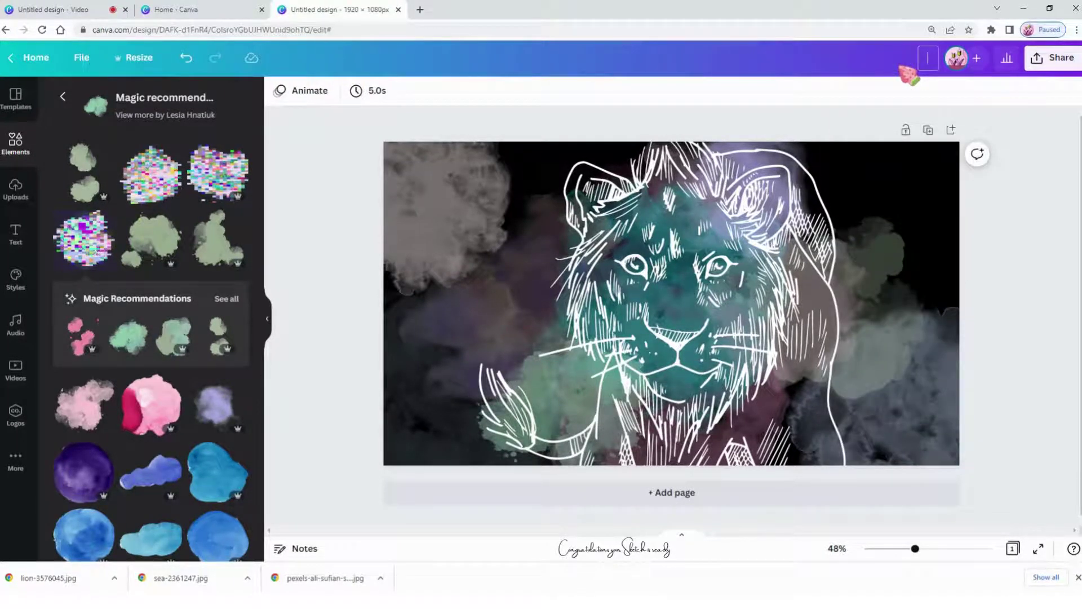
text(Lion)
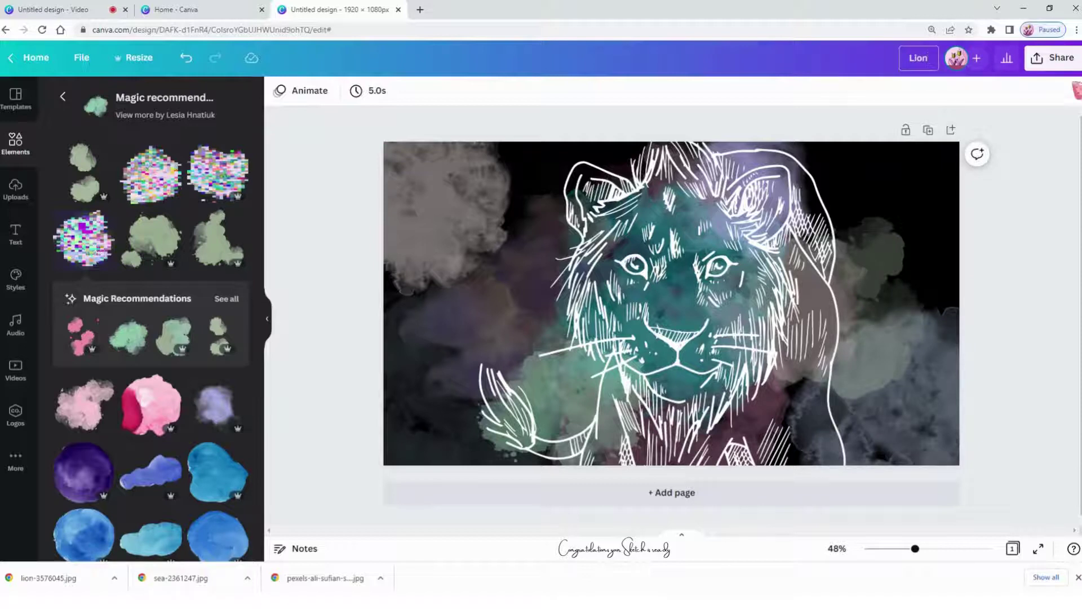
- Download the Lion design as a PNG at 1920 × 1080 px
click(1052, 57)
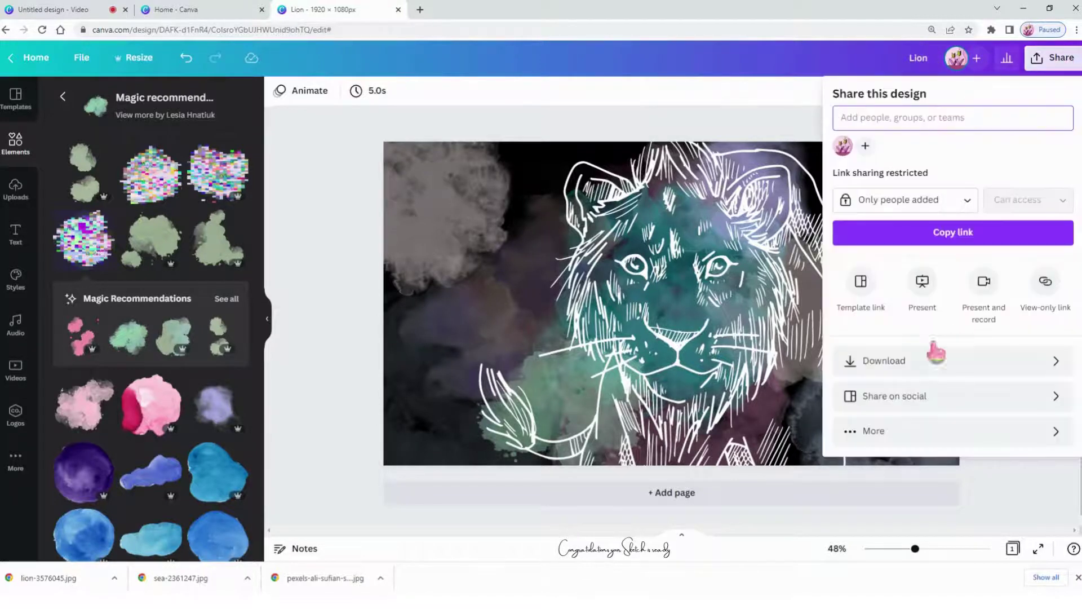
click(936, 354)
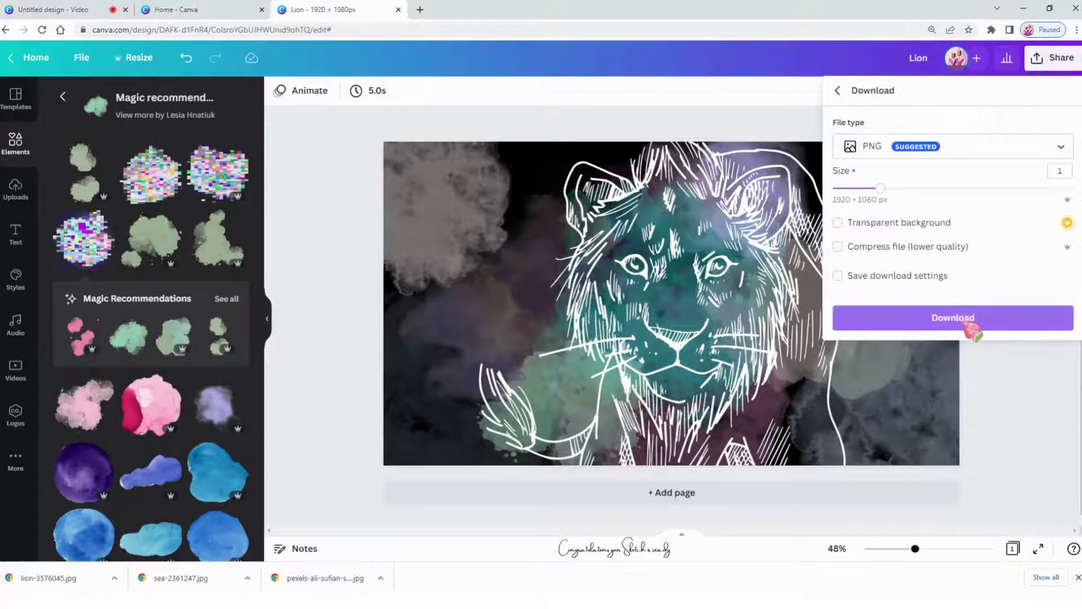
click(970, 325)
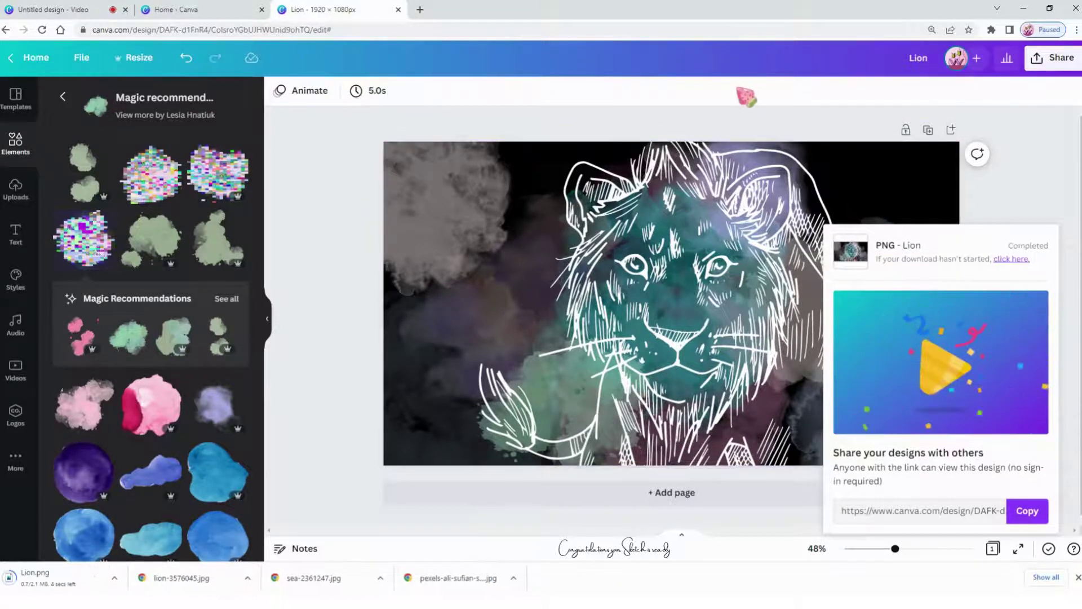
- Open Canva's Smartmockups in a new browser tab and choose the Print frame mockup of a gallery room with a wooden bench
click(420, 10)
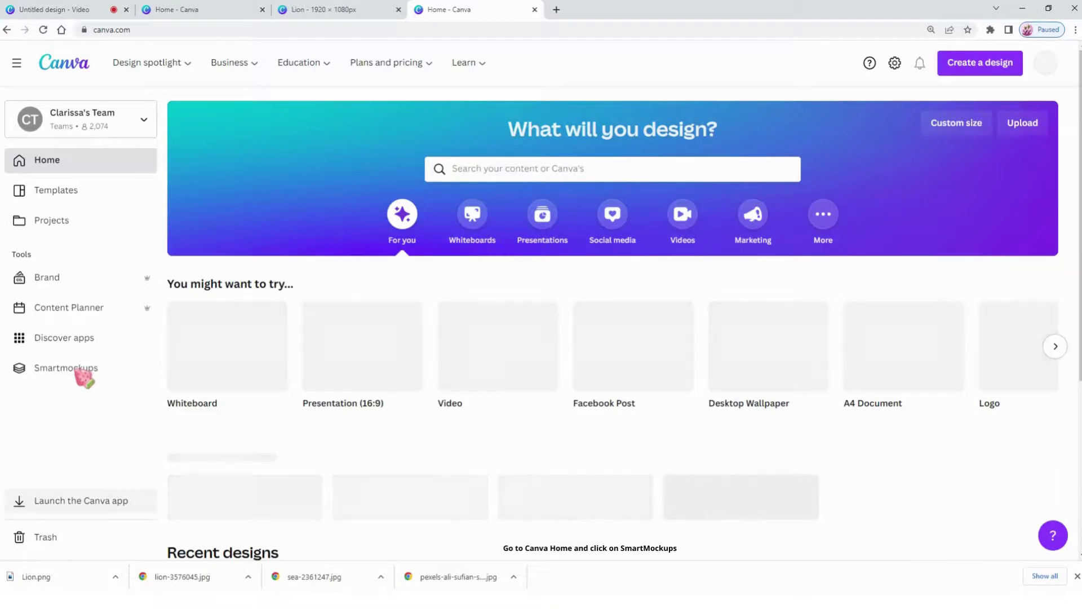
click(82, 372)
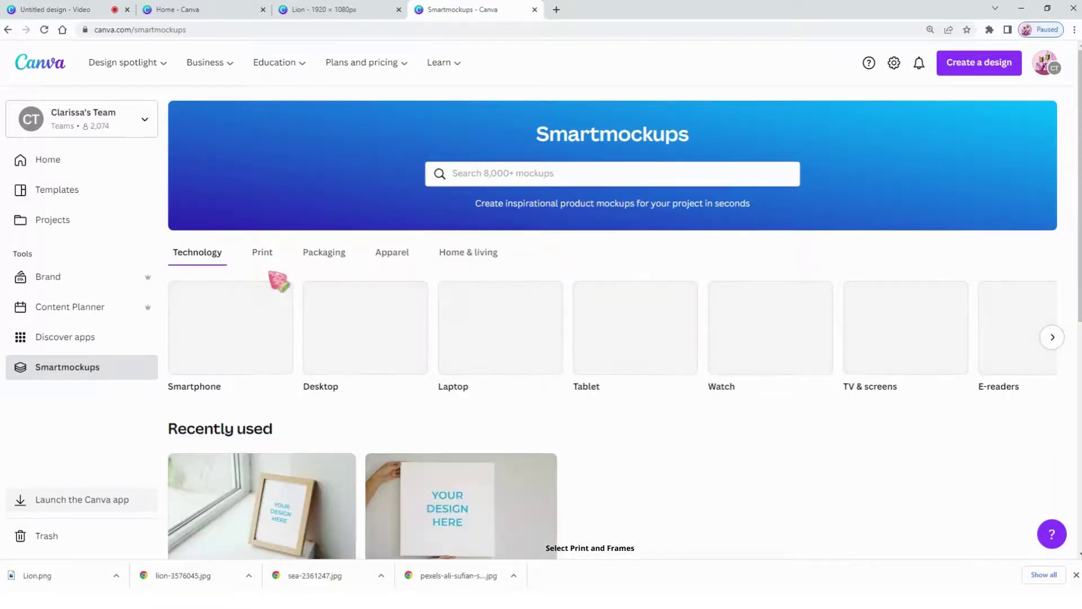
click(265, 253)
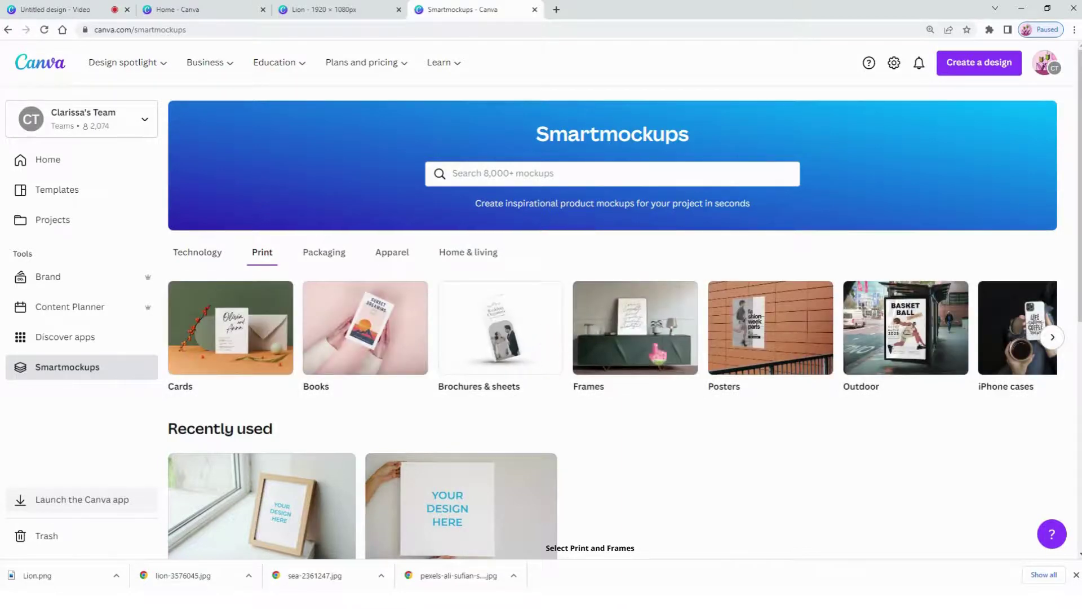
click(656, 353)
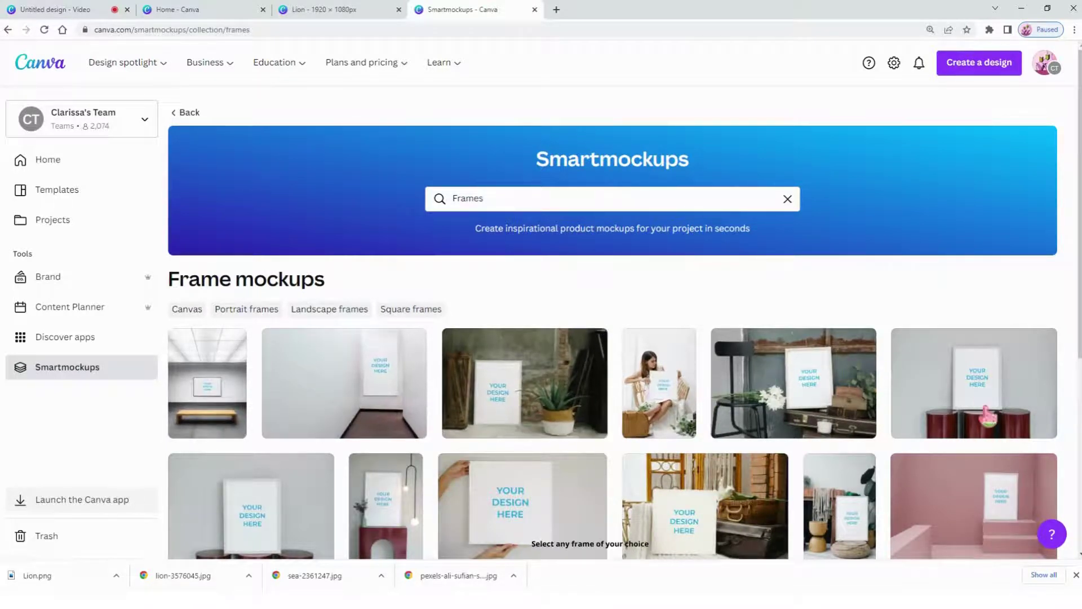
click(240, 419)
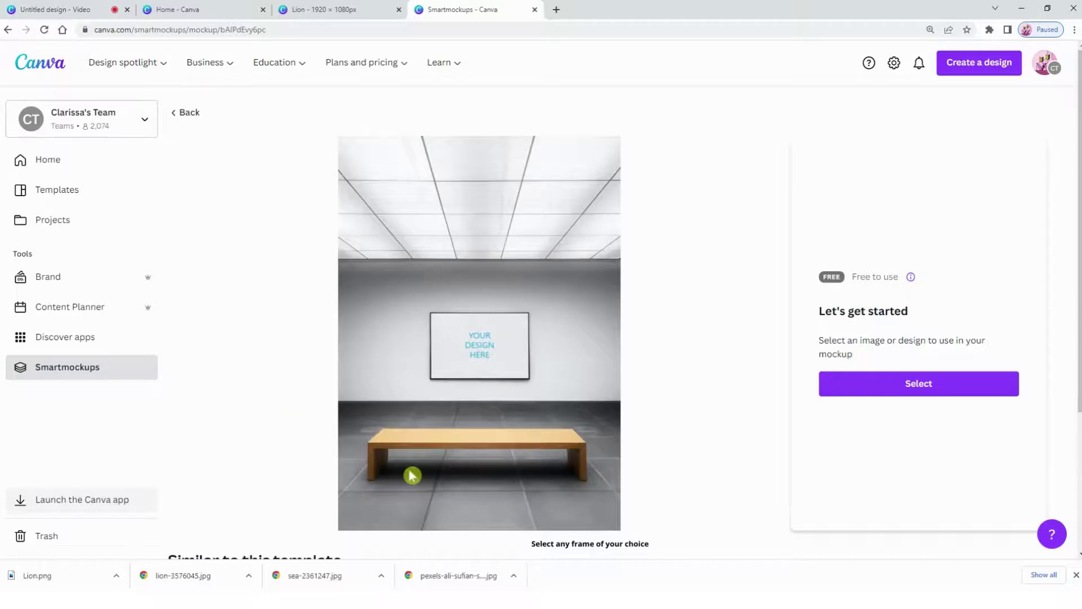
- Place the uploaded colour-splashed lion sketch, Lion.png, in the gallery frame mockup
click(900, 384)
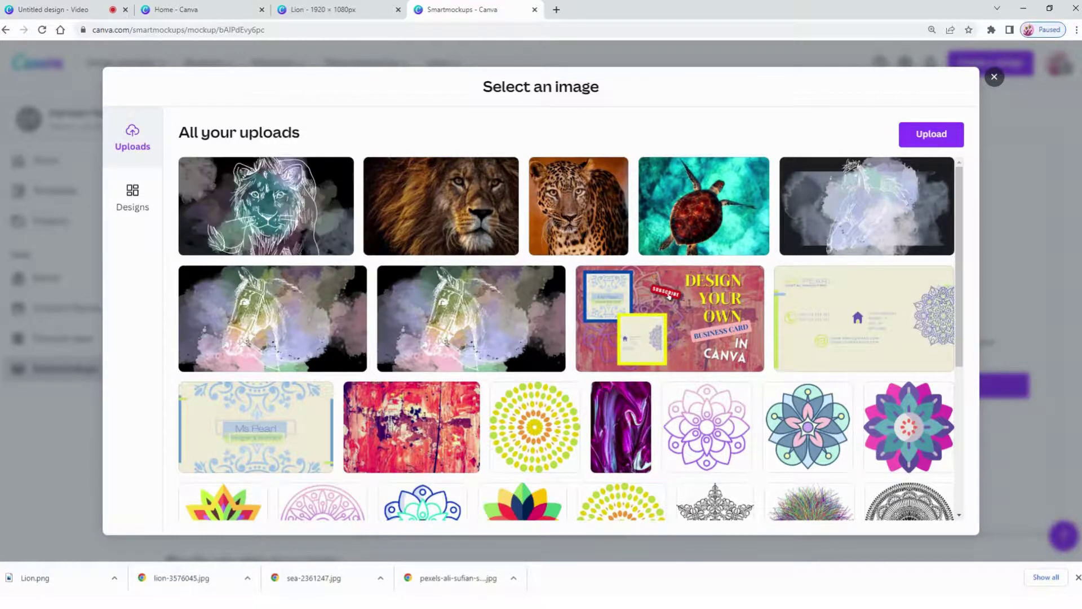
click(291, 226)
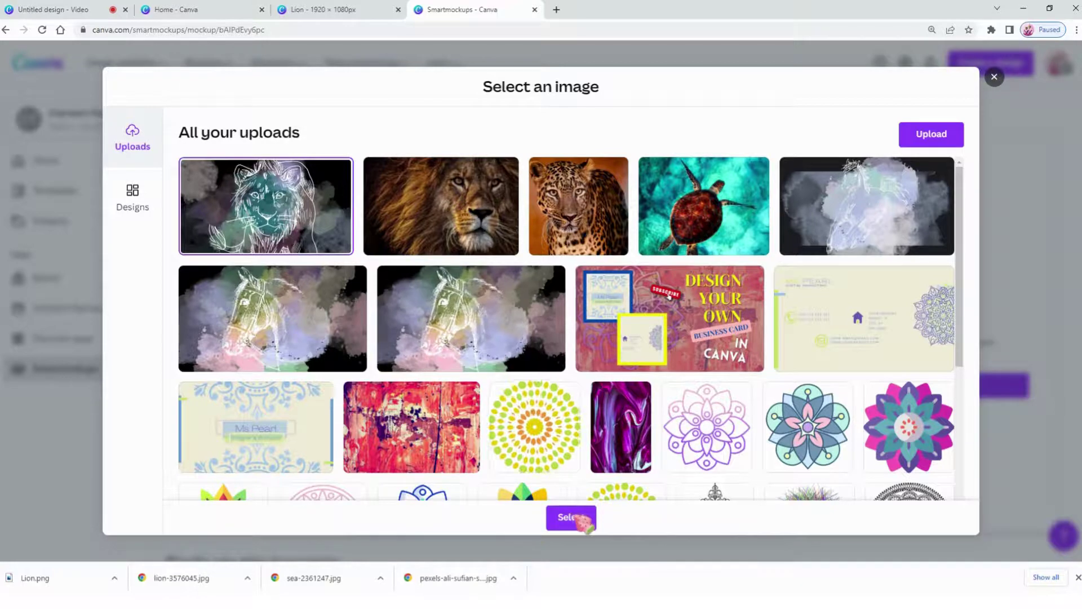
click(581, 520)
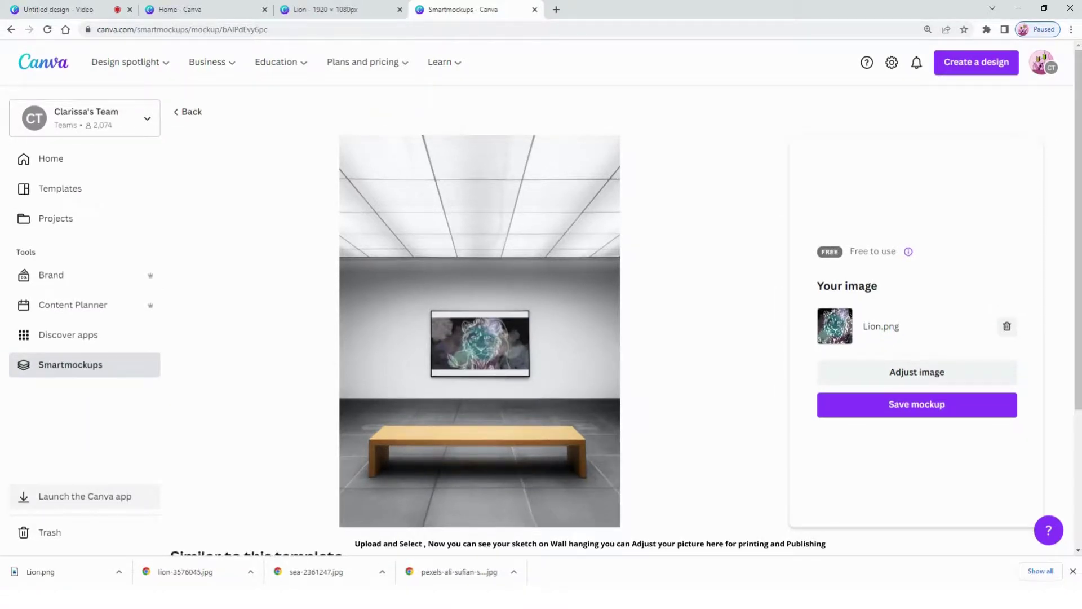
- Scale the lion image in the mockup frame to 102%, centre it vertically and save the adjustments
click(937, 373)
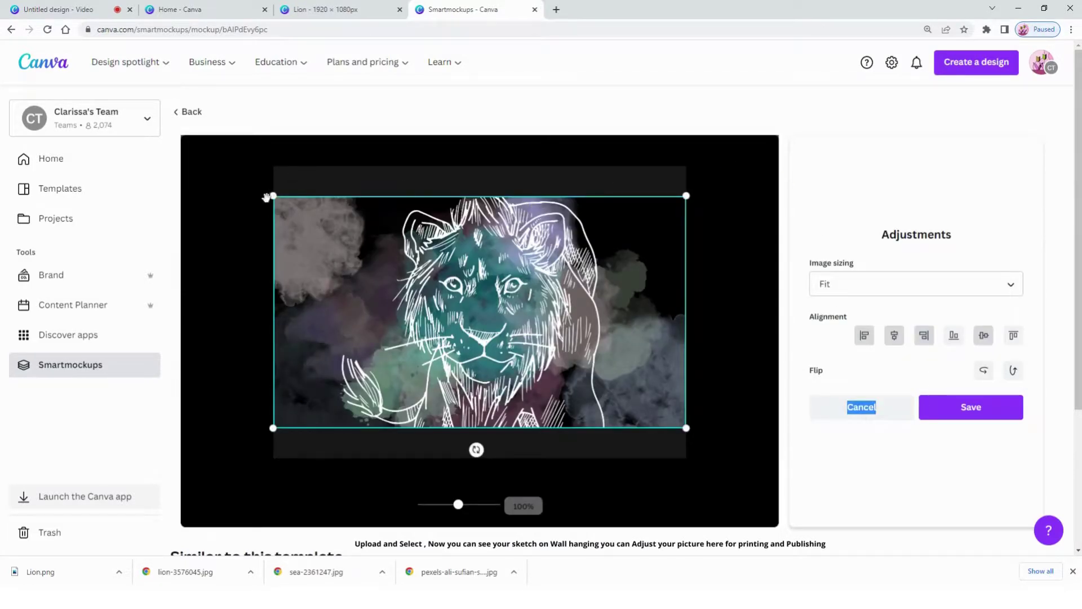
drag(274, 195, 266, 192)
click(864, 335)
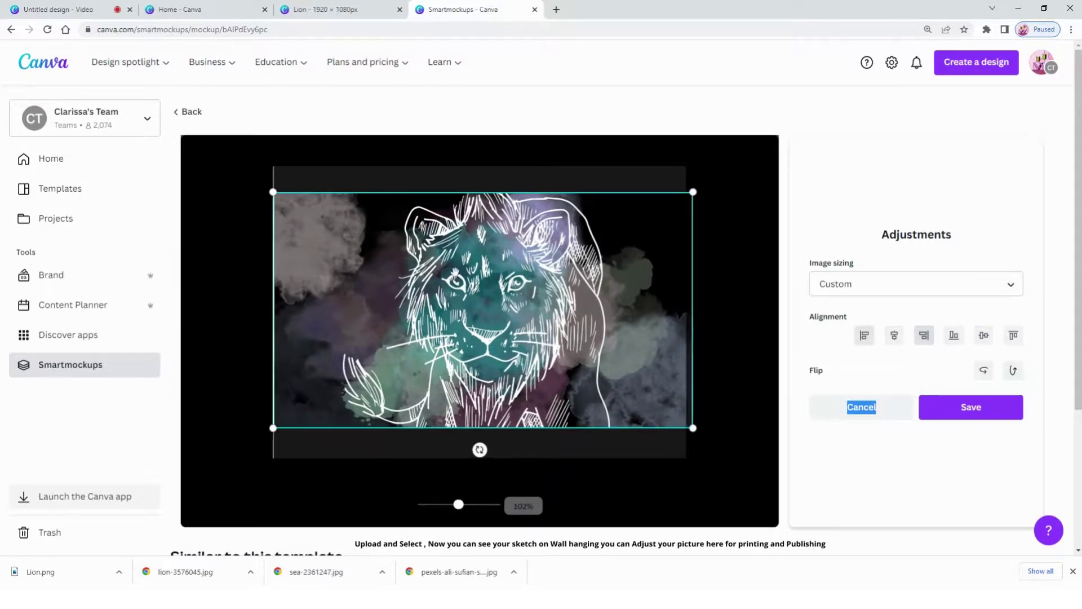
click(983, 335)
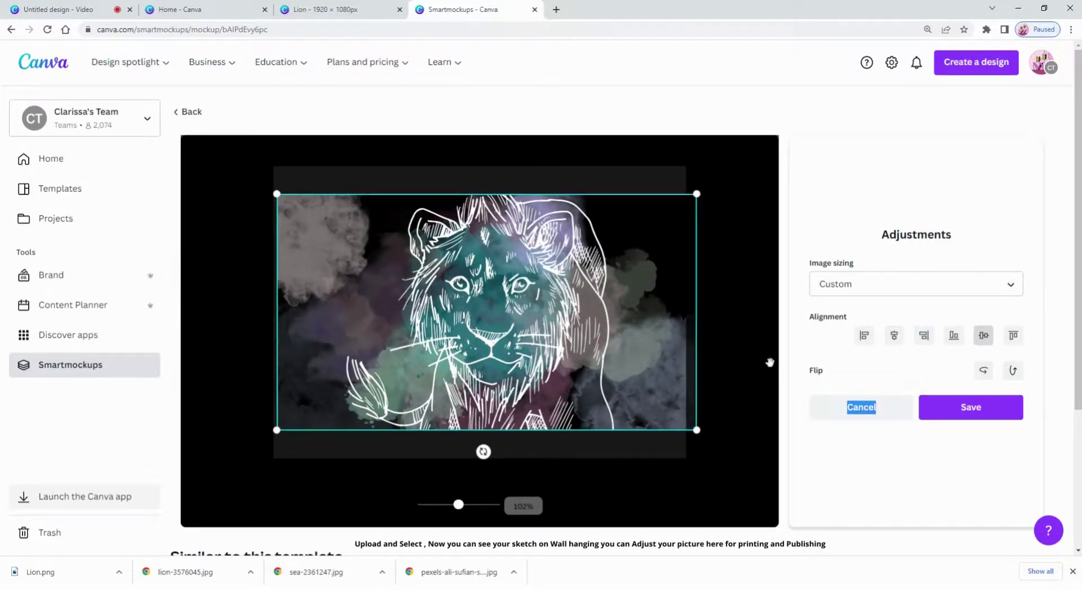
click(969, 418)
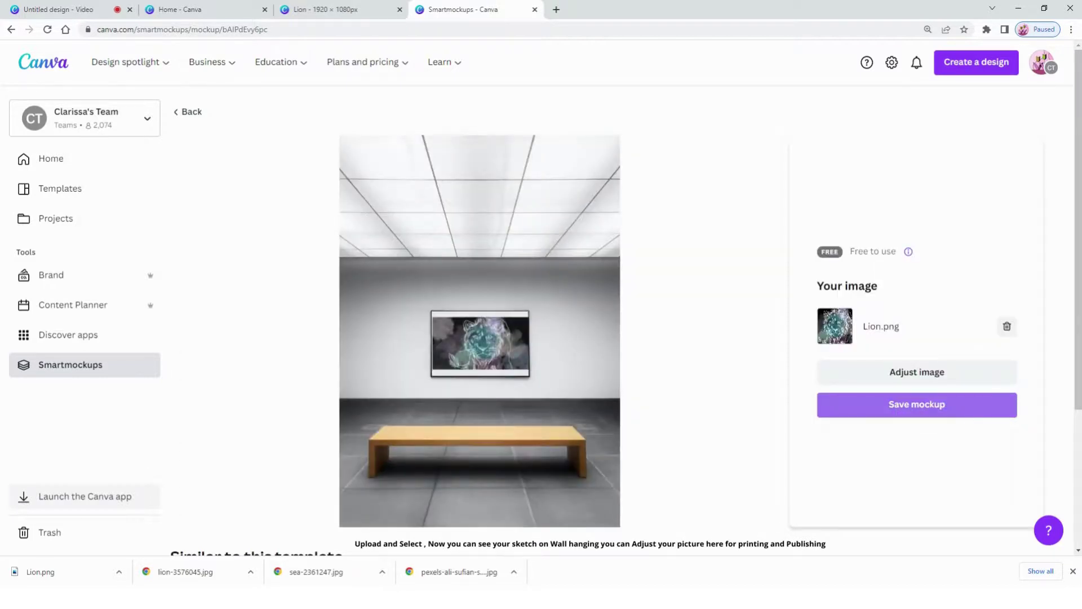
- Enlarge the lion image in the mockup frame to 108%, centre it vertically and save the adjustments
click(939, 374)
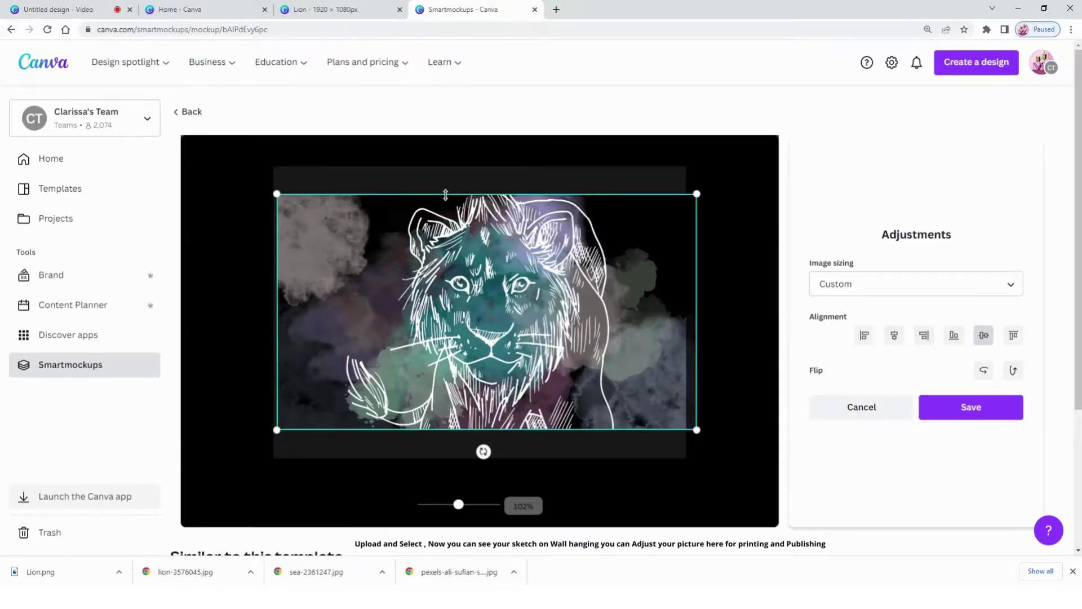
drag(446, 194, 448, 181)
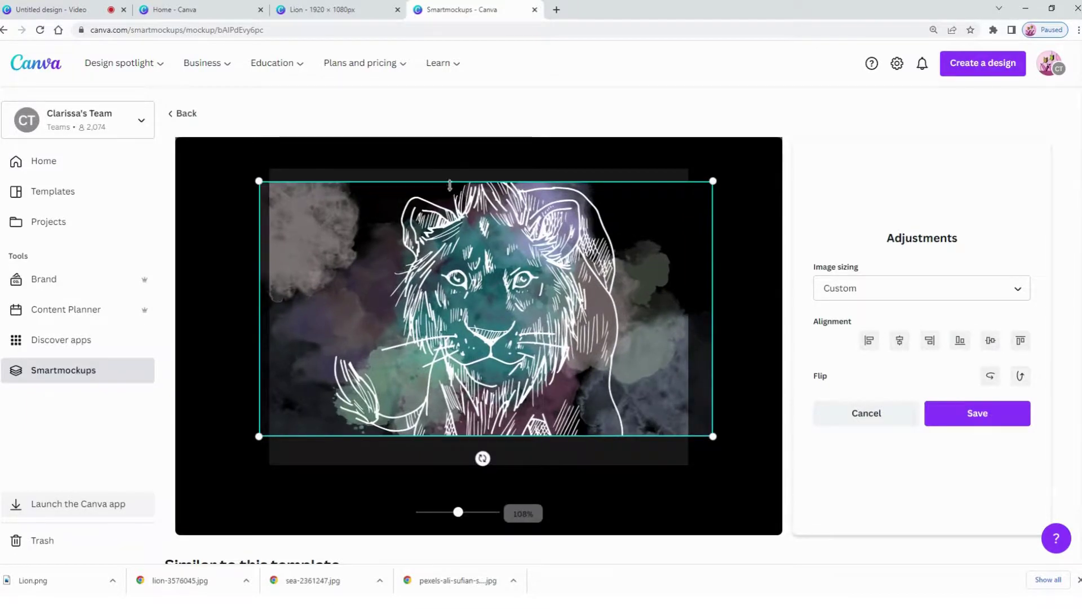
drag(485, 240, 484, 247)
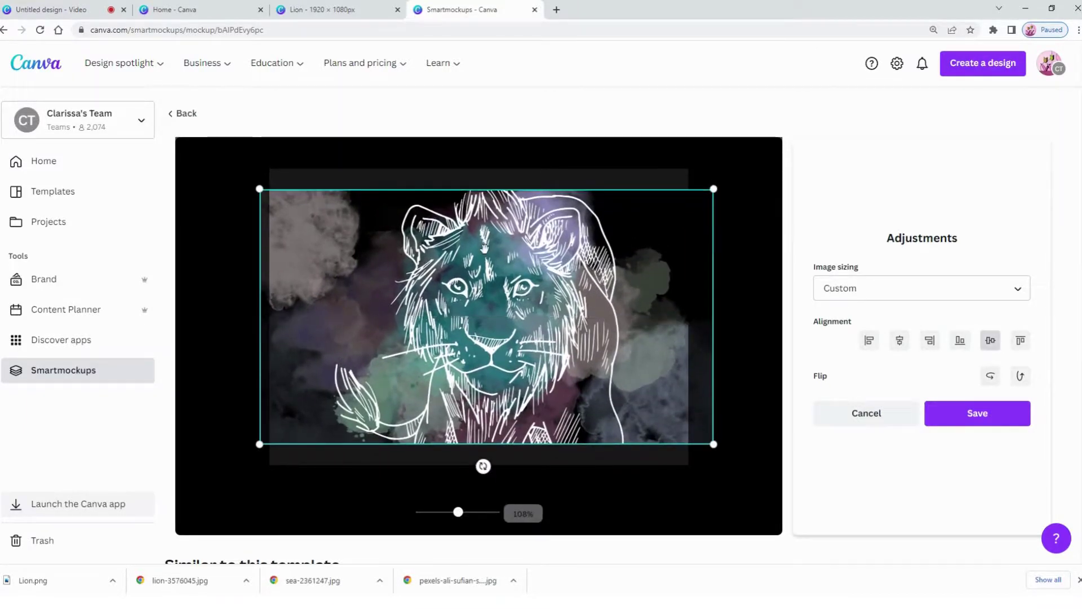
click(966, 420)
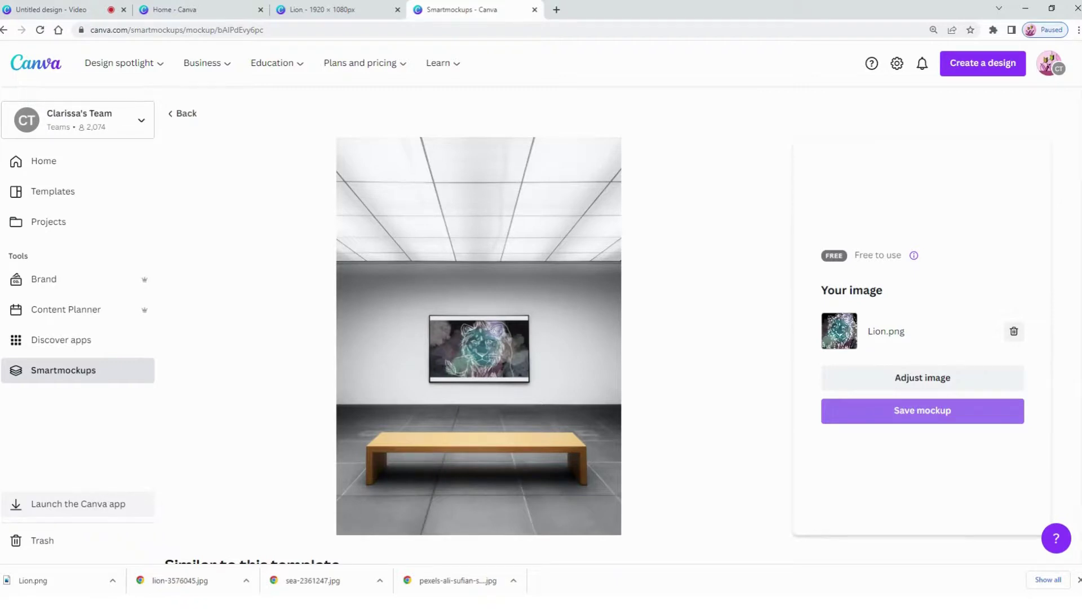
- Enlarge the lion image in the mockup frame to 119%, recentre it vertically and save the adjustments
click(951, 389)
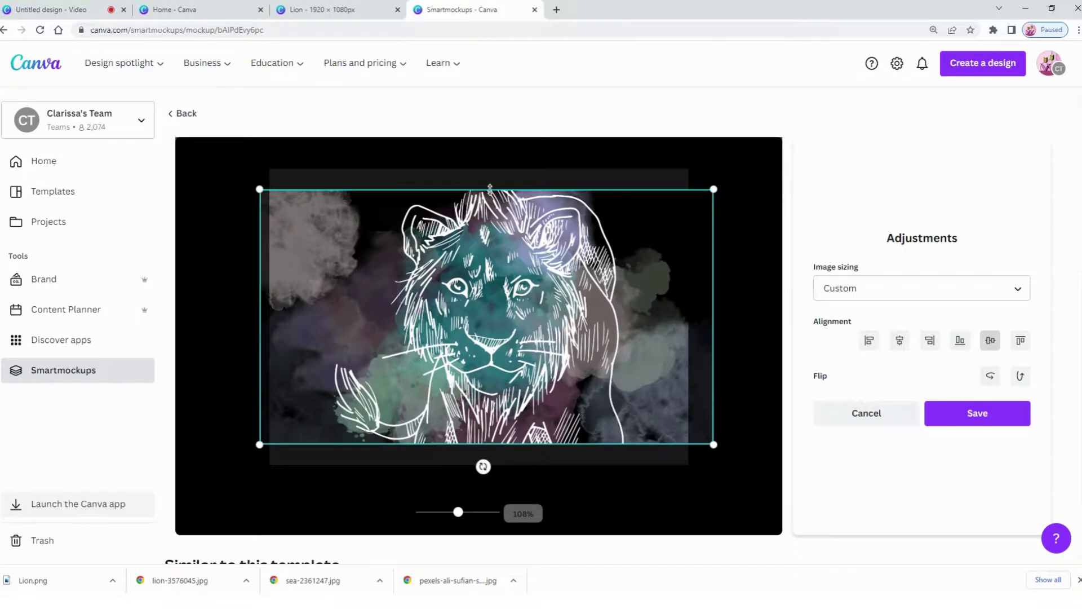
drag(490, 189, 491, 163)
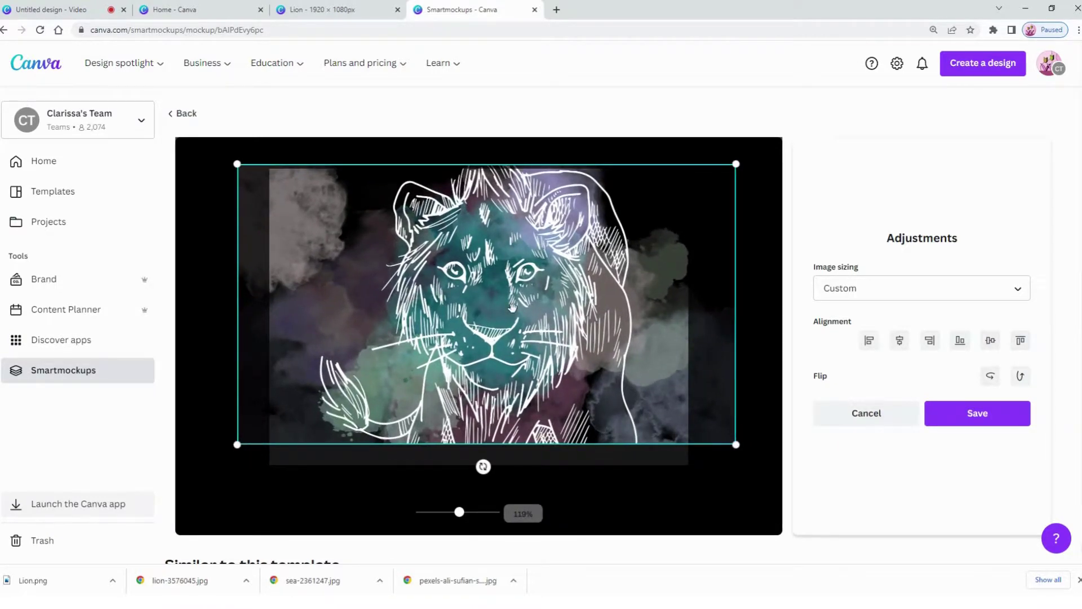
drag(514, 309, 513, 321)
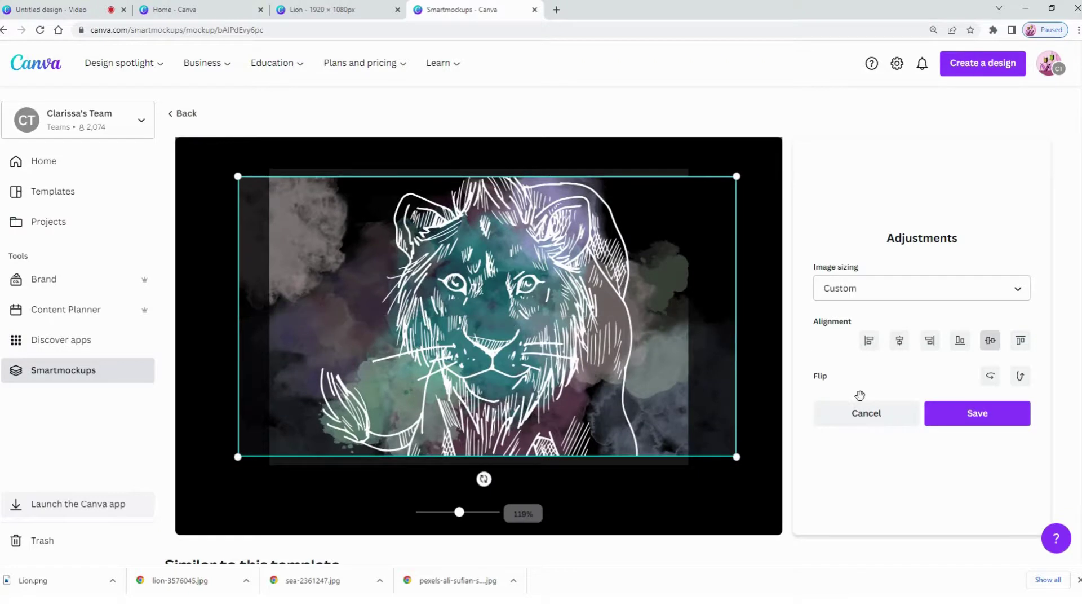
click(942, 415)
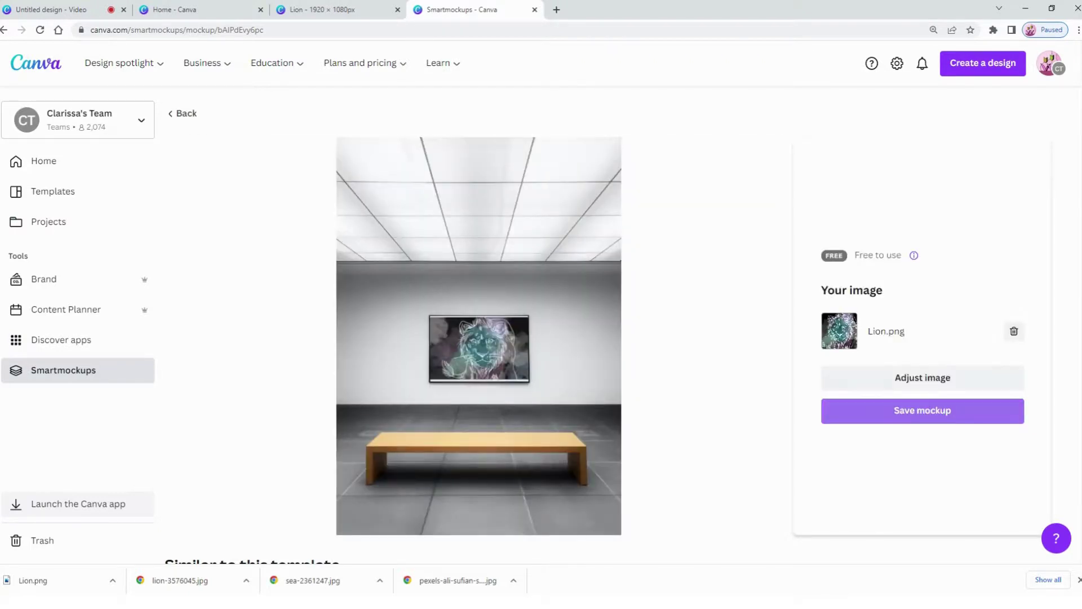
- Enlarge the lion image to 125%, shift it slightly right, align it with the frame's top edge and save the adjustments
click(929, 383)
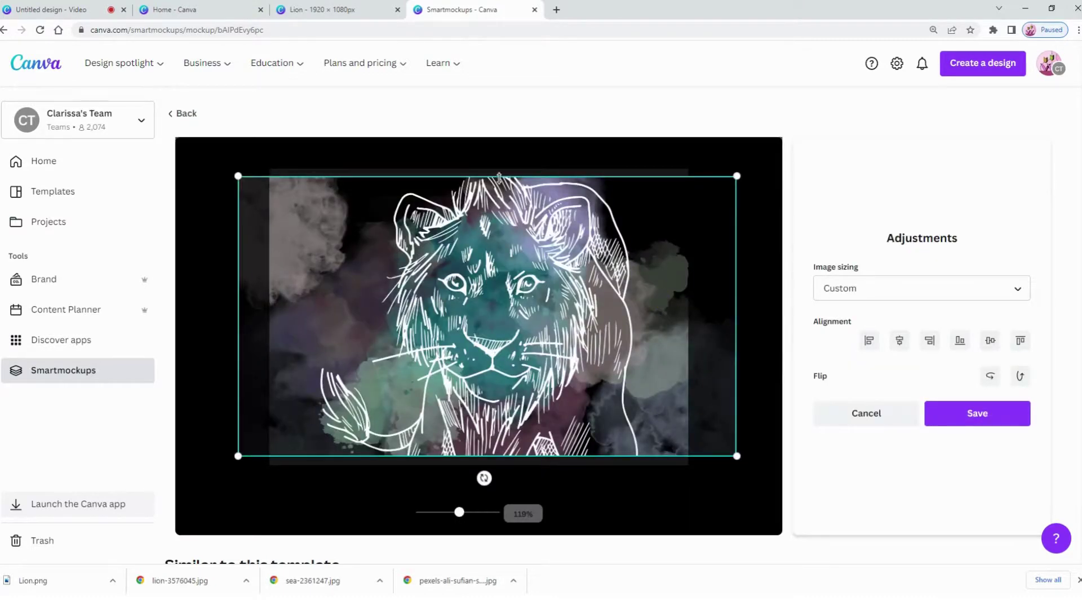
drag(496, 179, 495, 165)
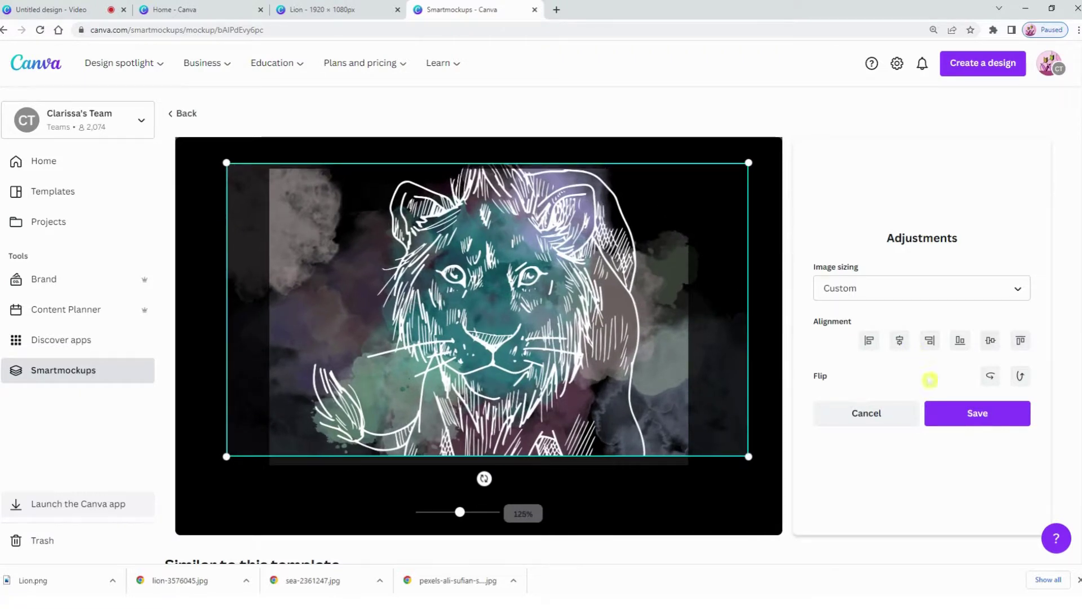
click(945, 408)
drag(629, 385, 633, 367)
mouse_move(494, 308)
mouse_down()
mouse_move(495, 341)
mouse_move(495, 329)
mouse_up()
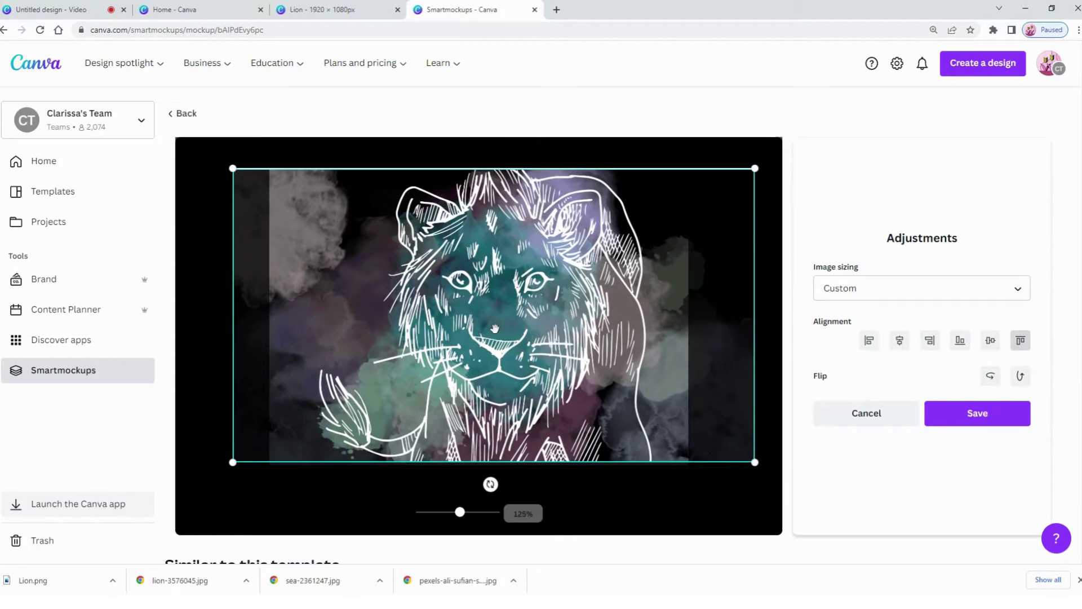
click(961, 414)
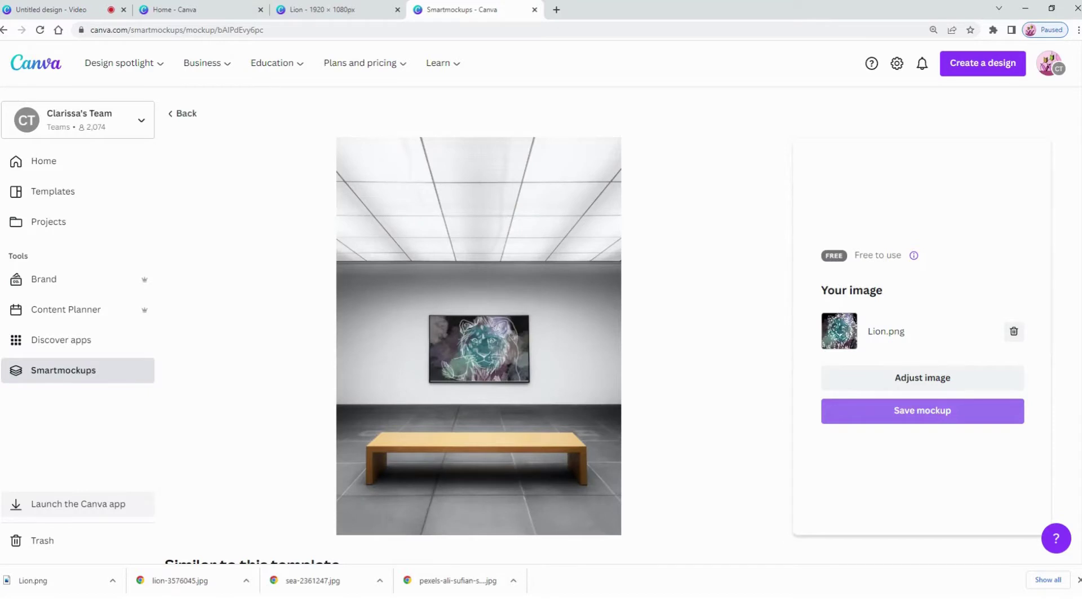
- Move the lion image down to align with the mockup frame's bottom edge and save the adjustments
click(936, 385)
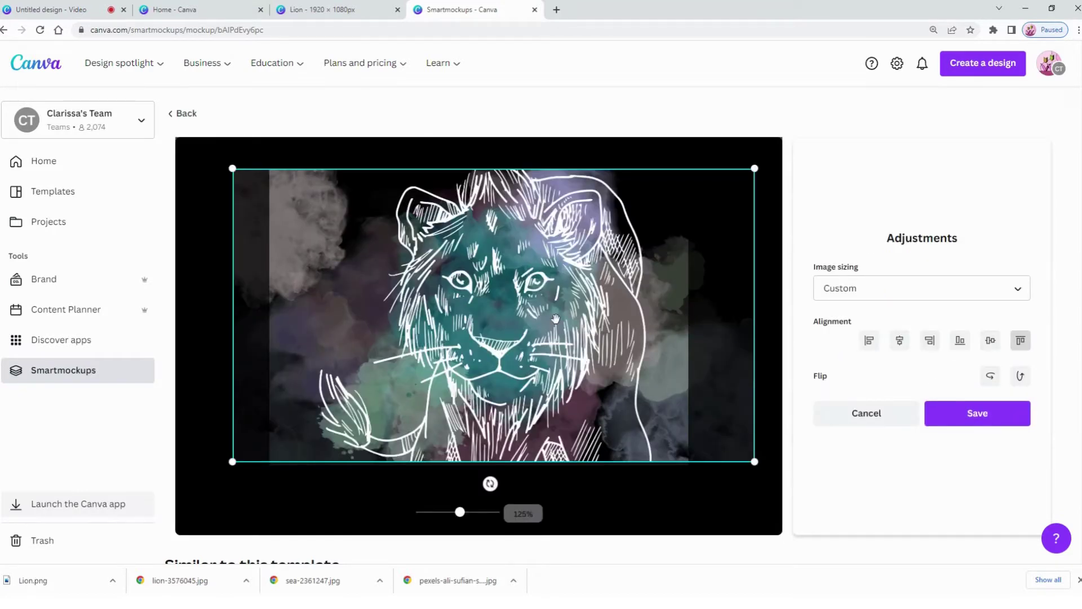
drag(555, 321, 556, 324)
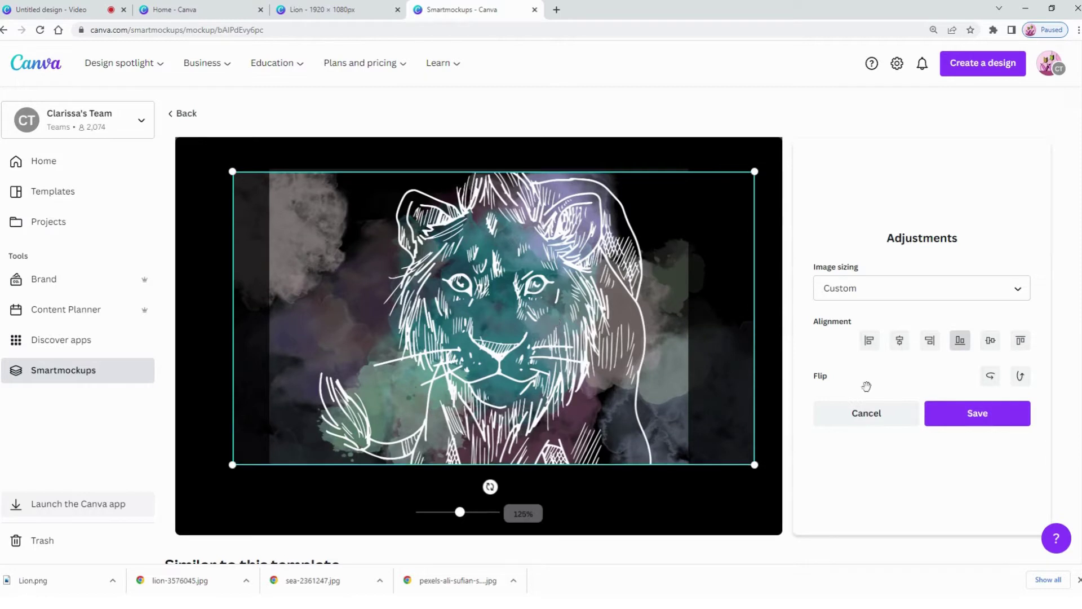
click(977, 415)
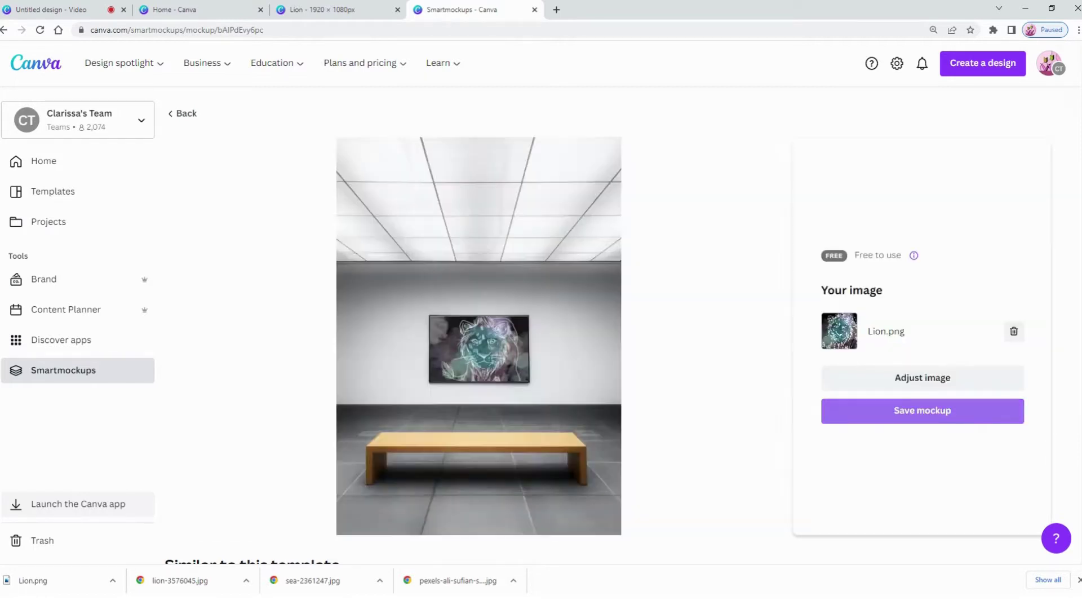
- Scale the lion image to 126% so it reaches the frame's top edge, save the adjustments, and save the finished mockup
click(939, 380)
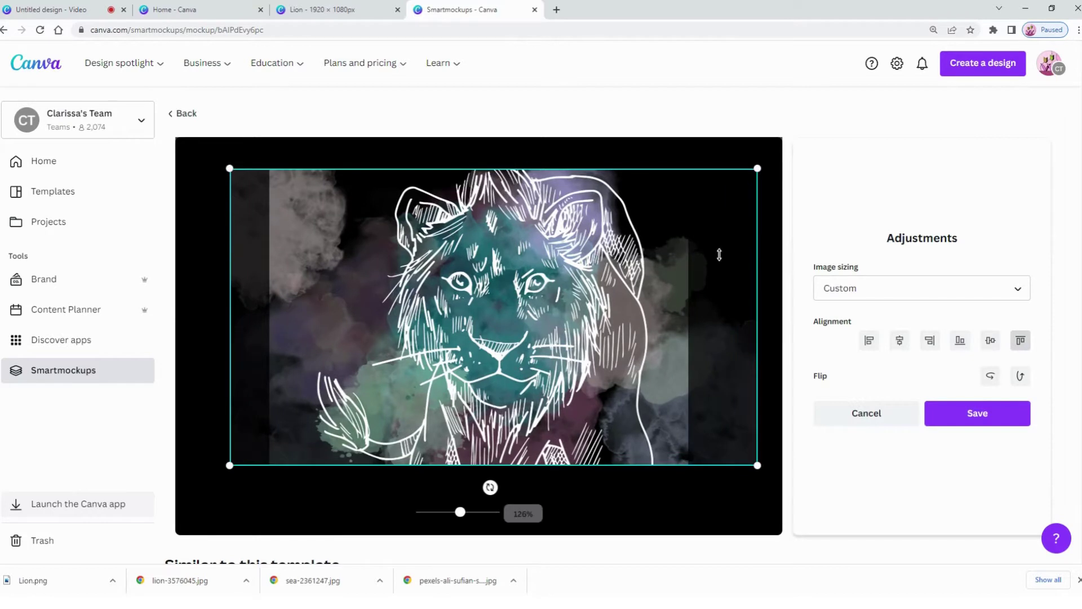
click(967, 415)
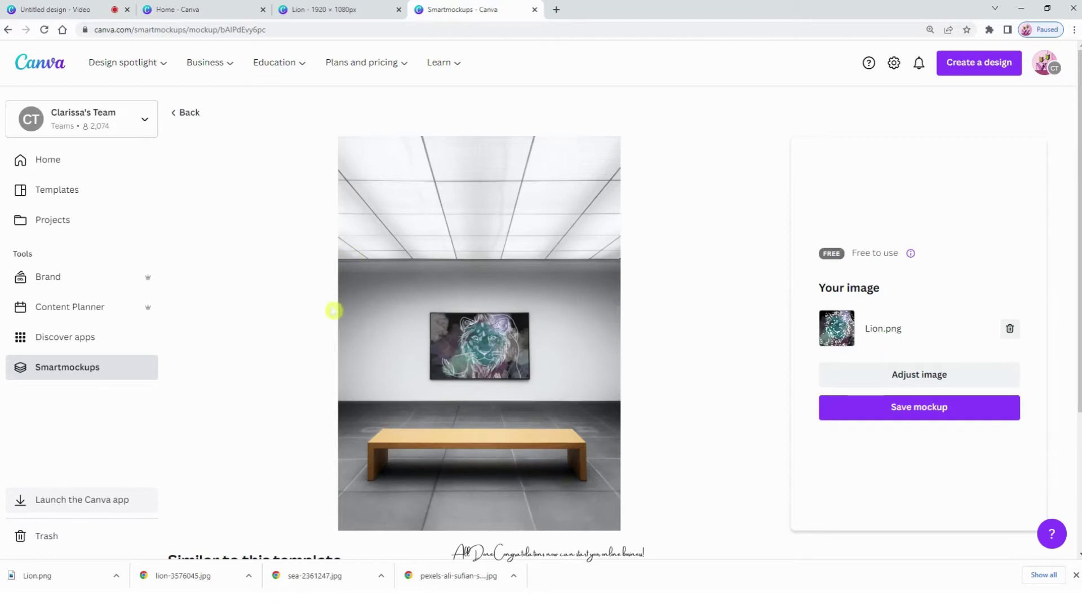
click(946, 408)
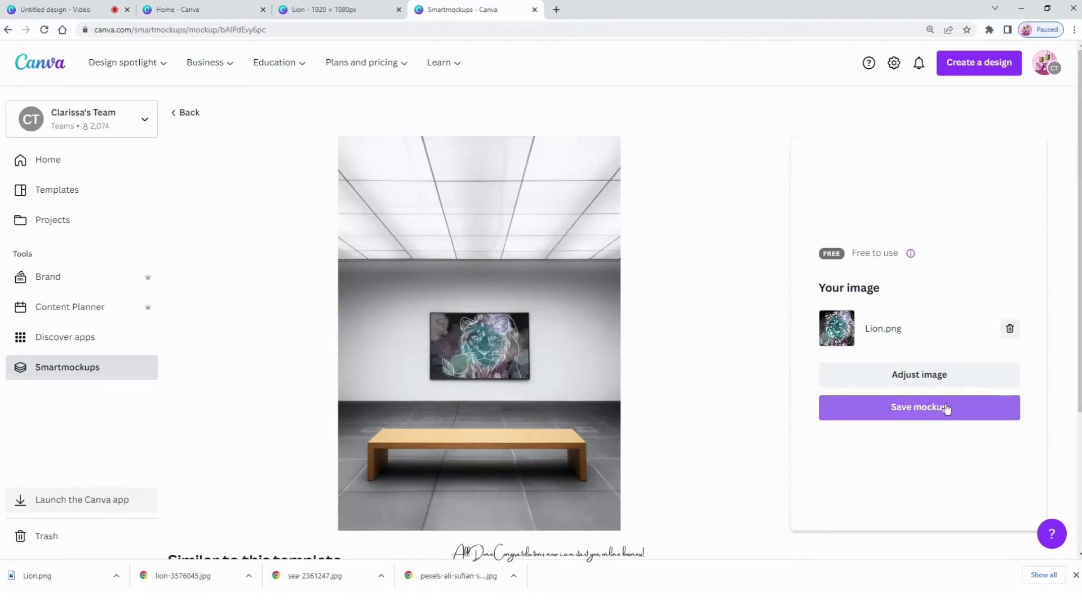
click(946, 408)
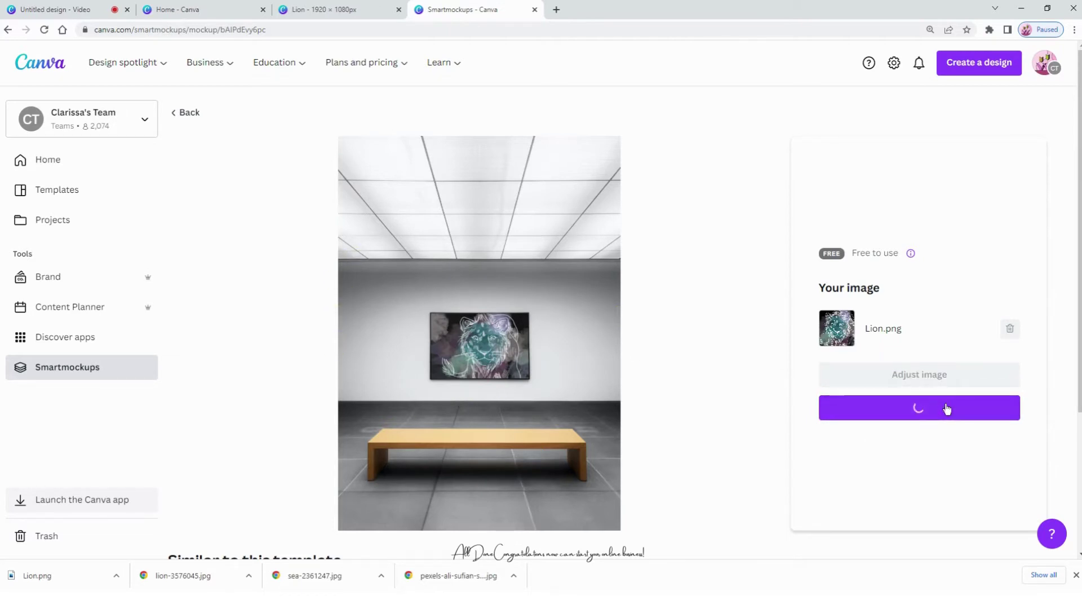